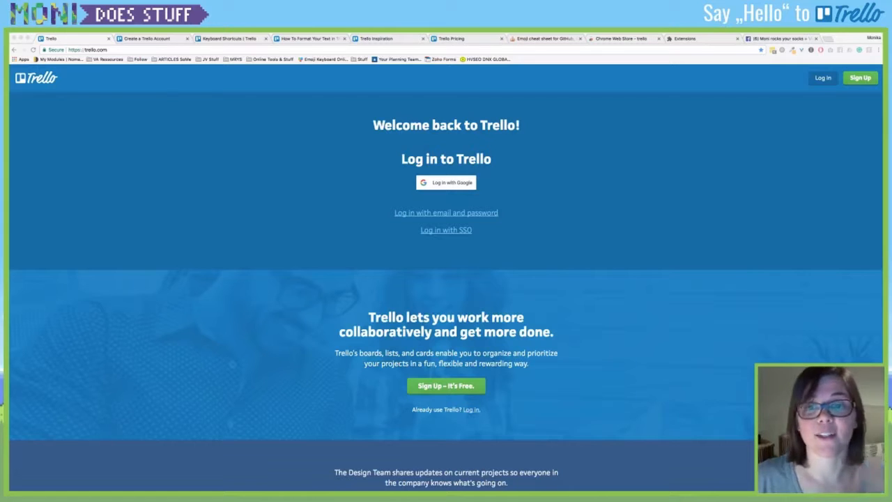
# Step: Start a new Trello account from Sign Up and focus the form's Name field
pyautogui.press('super+Tab')
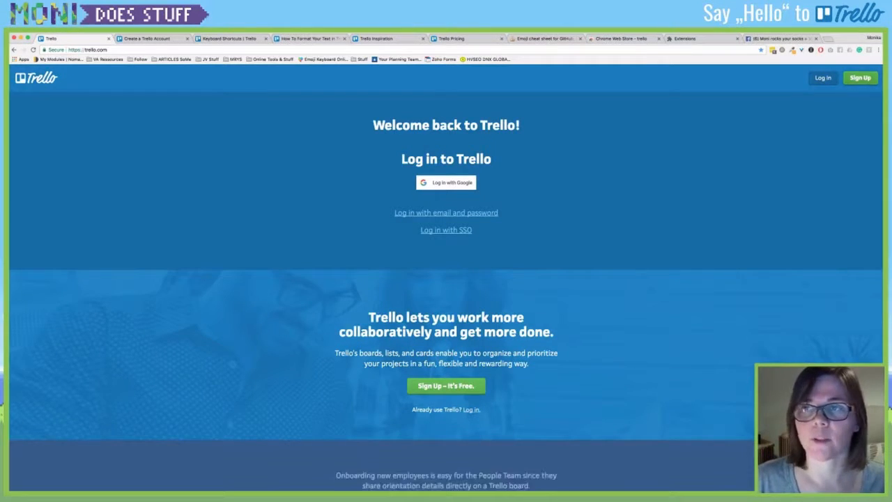
pyautogui.click(860, 78)
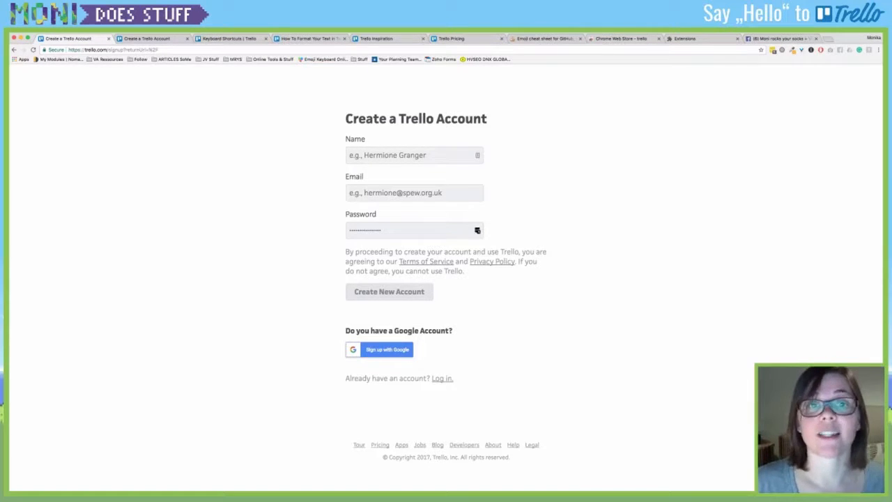
pyautogui.click(414, 156)
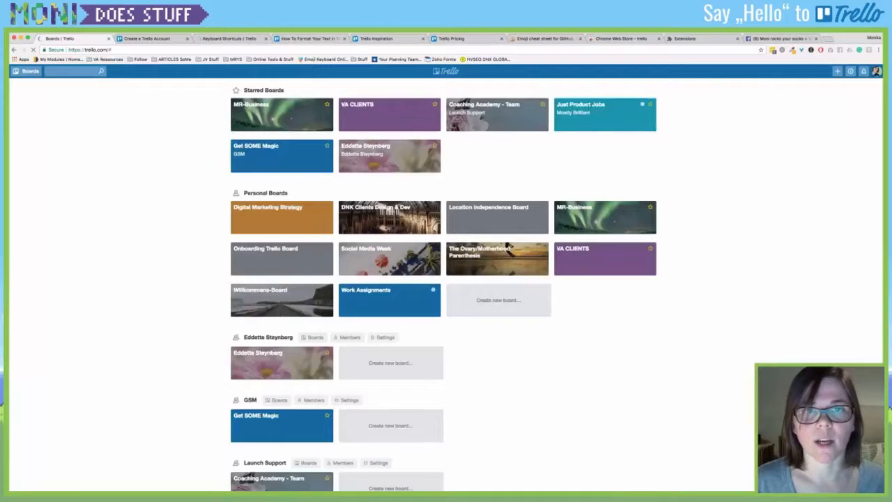
# Step: Log out of Trello from the avatar menu and open a new browser tab
pyautogui.click(876, 71)
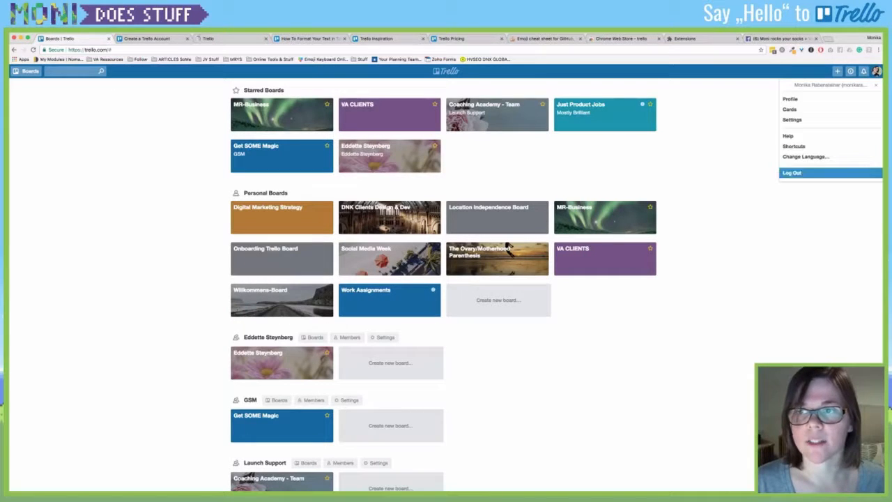
pyautogui.click(791, 173)
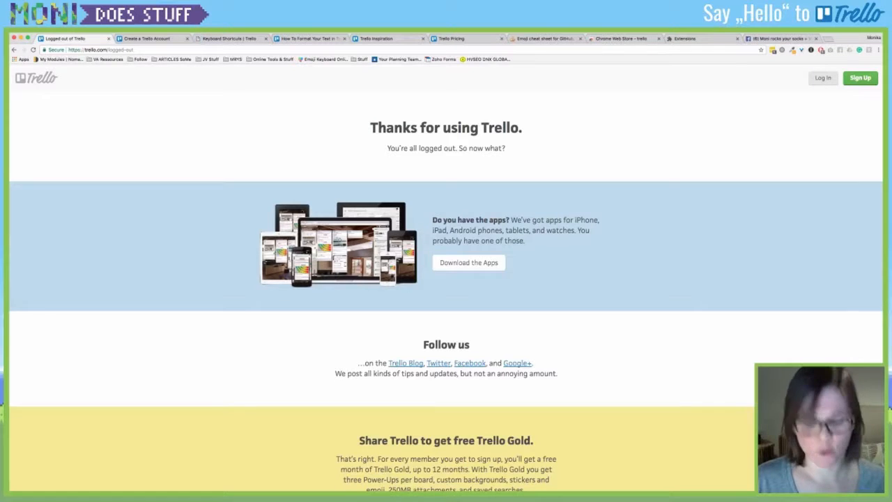
pyautogui.press('super+t')
# Step: Load google.com and sign out of the Google account from the avatar menu
pyautogui.write('google.com')
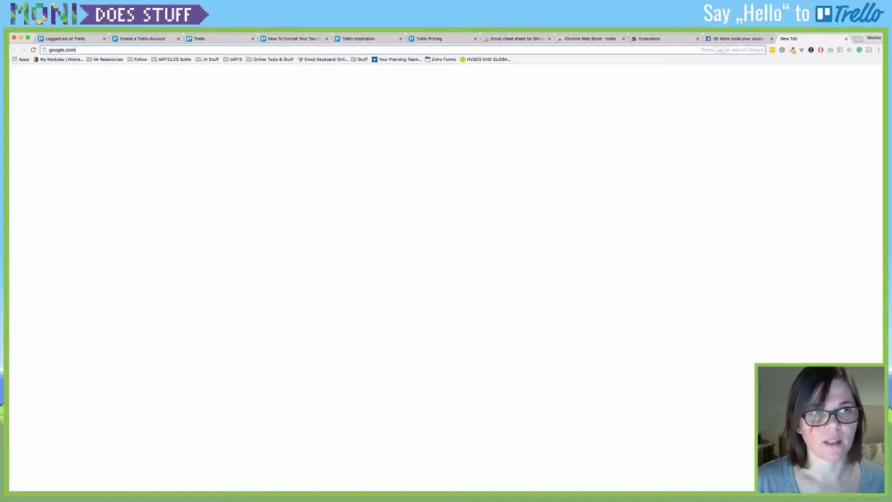
pyautogui.press('Return')
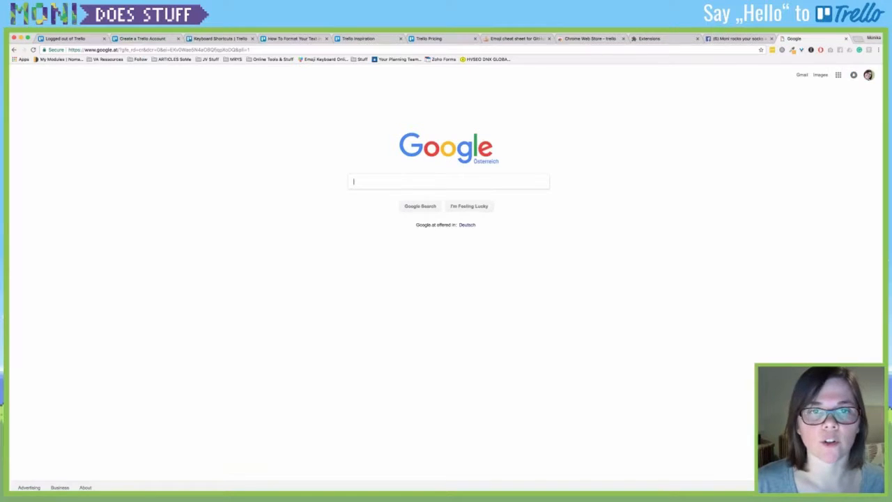
pyautogui.click(869, 75)
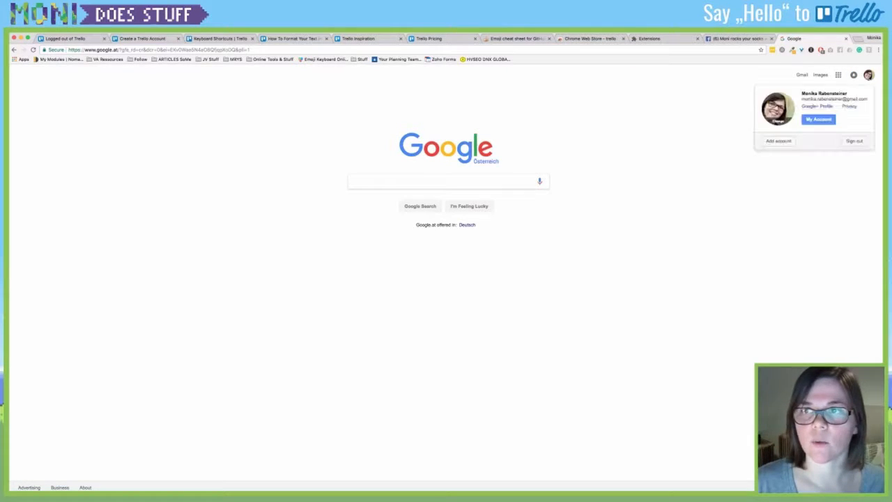
pyautogui.click(779, 140)
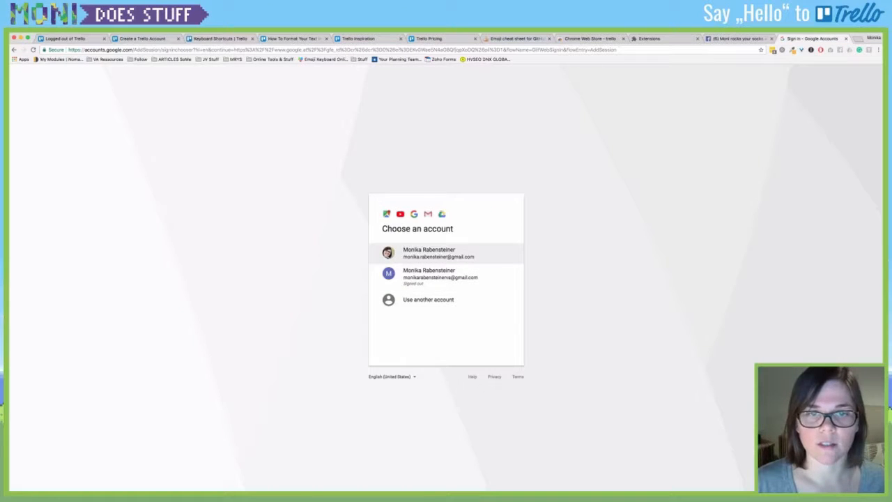
pyautogui.click(14, 50)
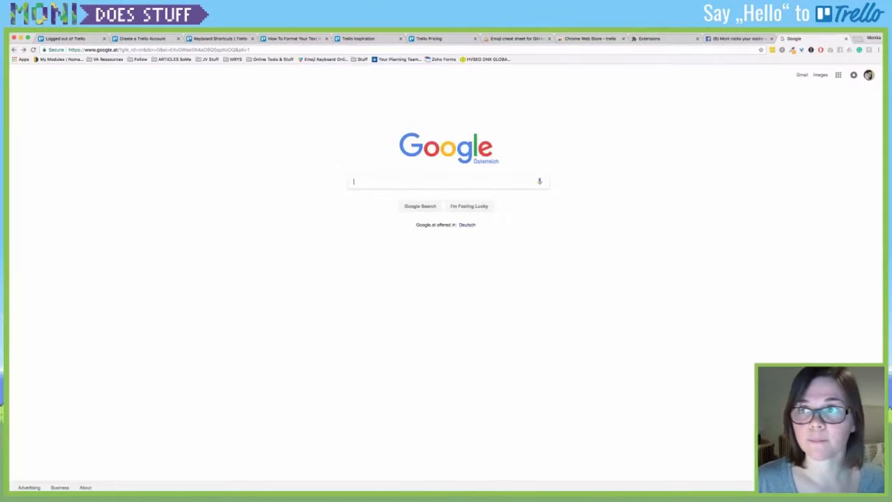
pyautogui.click(869, 75)
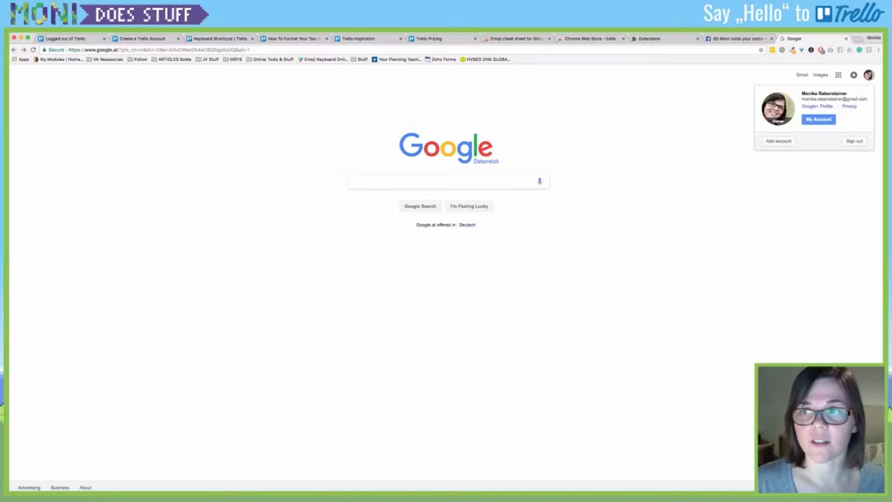
pyautogui.click(854, 141)
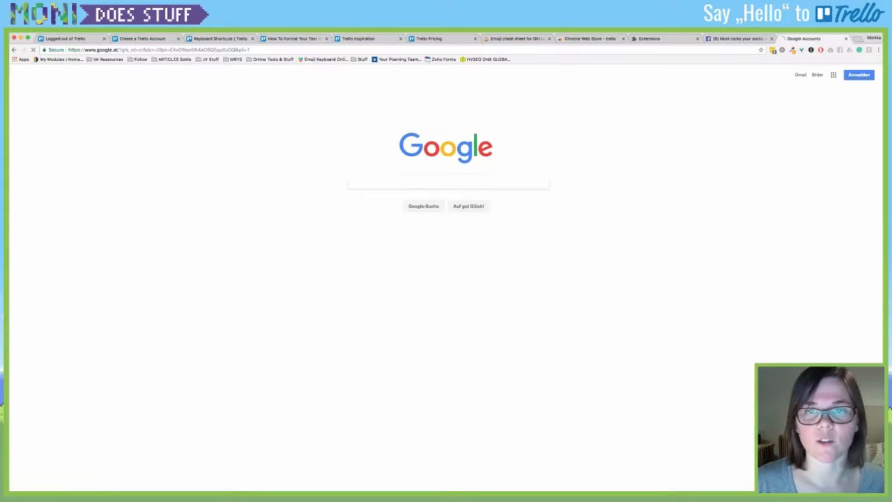
# Step: Go to trello.com from the address bar
pyautogui.press('super+l')
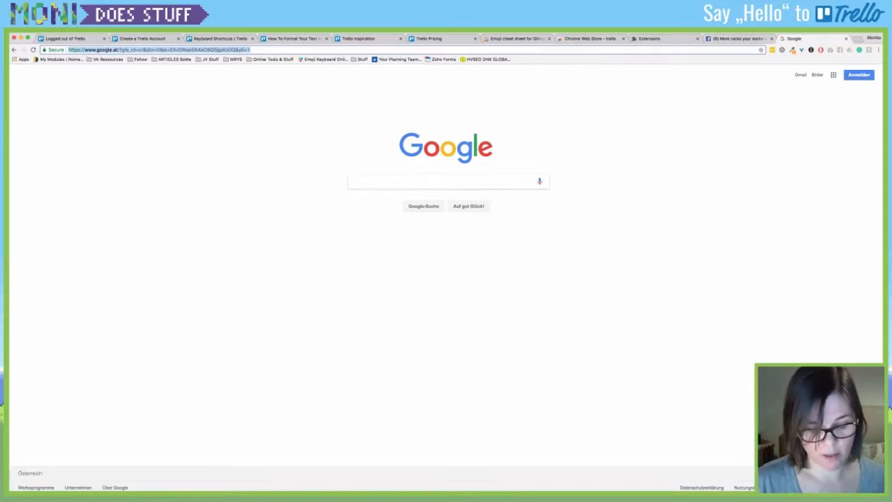
pyautogui.write('trello.com')
pyautogui.press('Return')
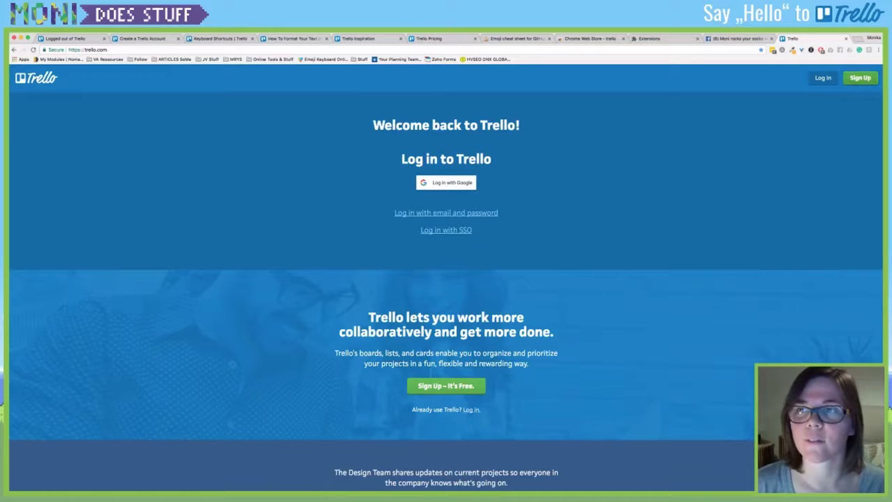
# Step: Sign up for Trello using the second Google account and its password
pyautogui.click(860, 77)
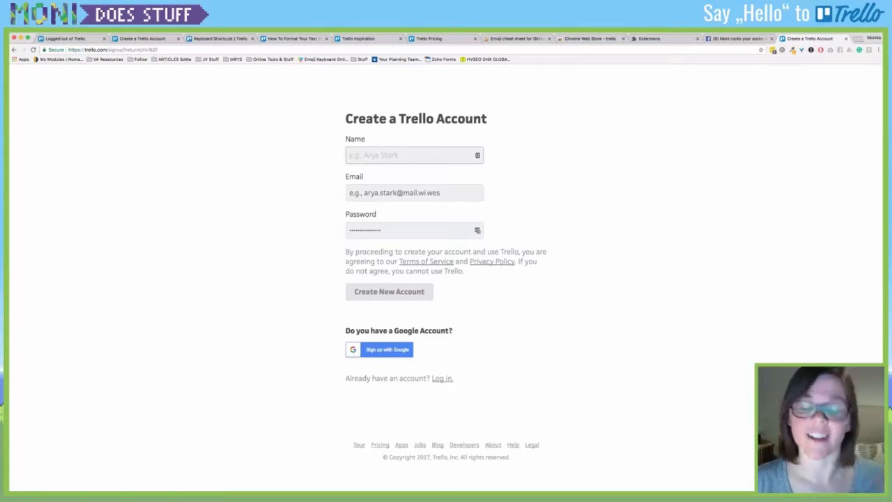
pyautogui.click(382, 349)
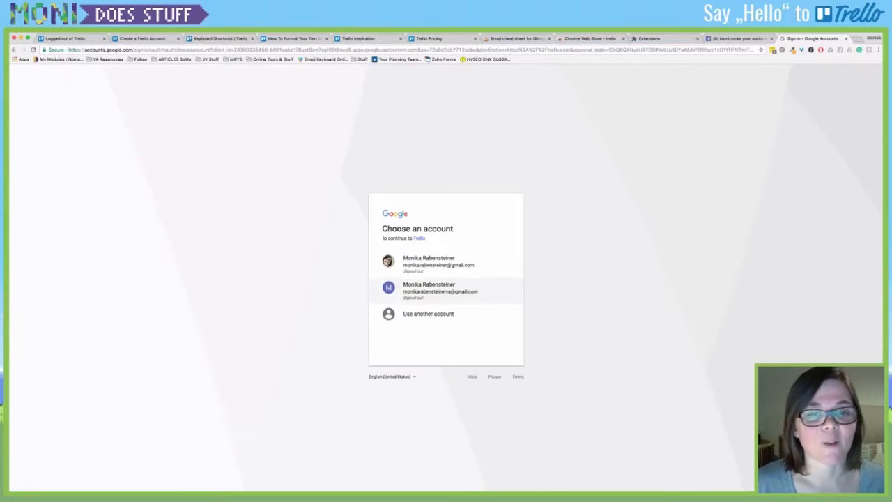
pyautogui.click(428, 288)
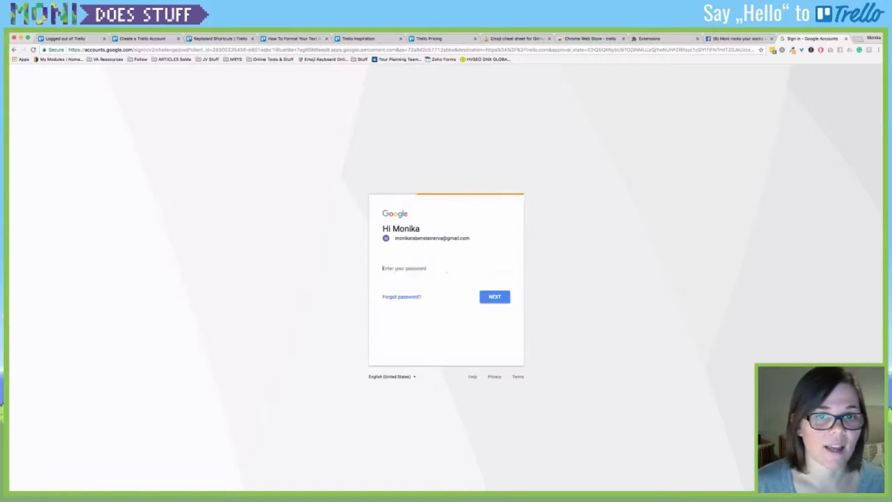
pyautogui.press('Return')
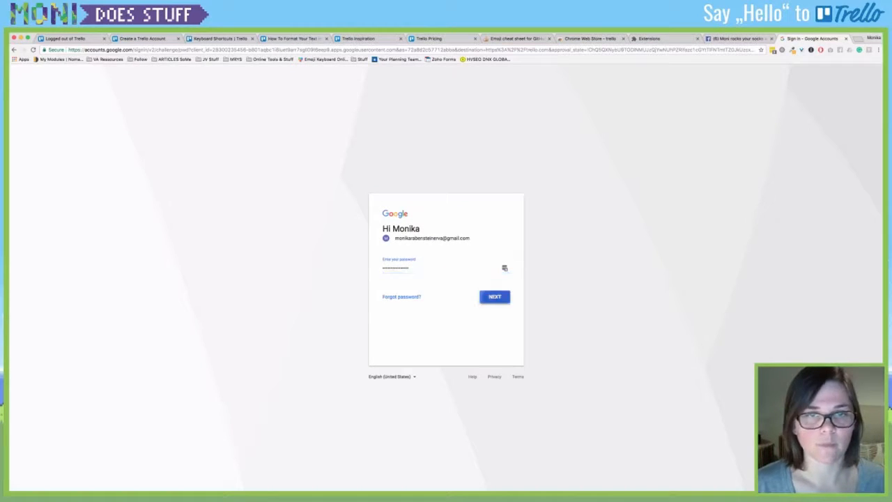
pyautogui.write('*********')
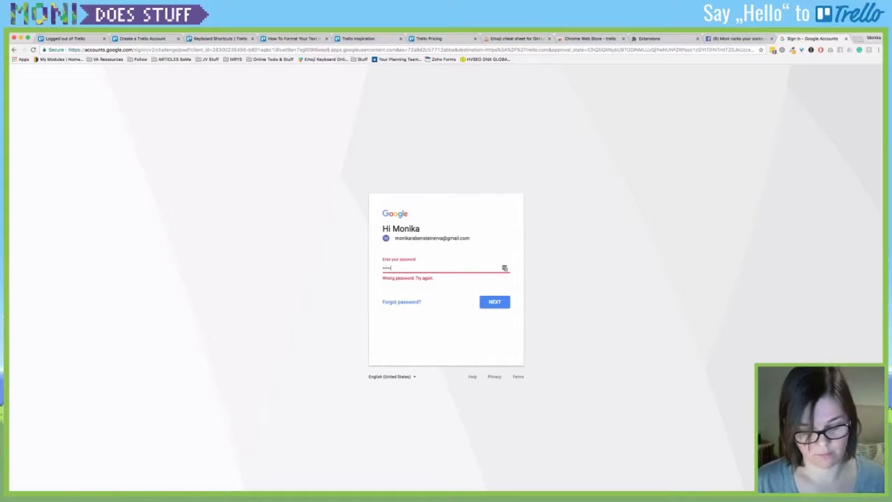
pyautogui.press('Return')
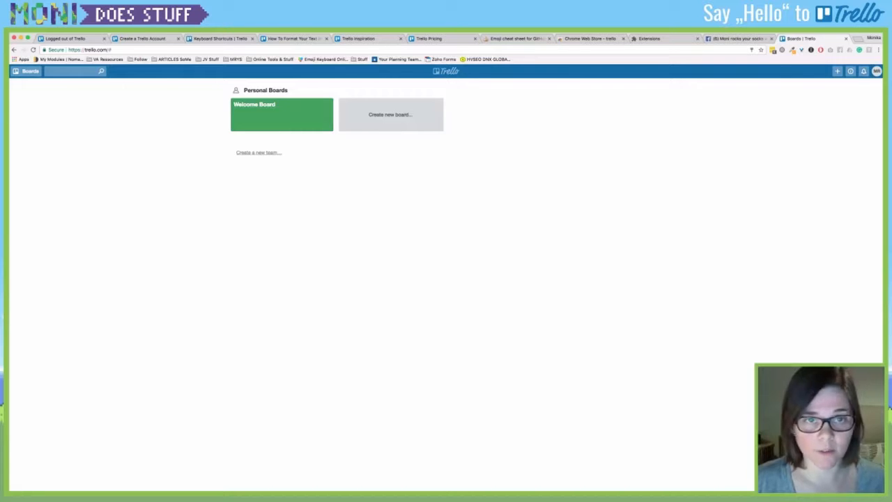
# Step: Browse the Welcome Board, return to Boards, and bring up the Create new board form
pyautogui.click(390, 115)
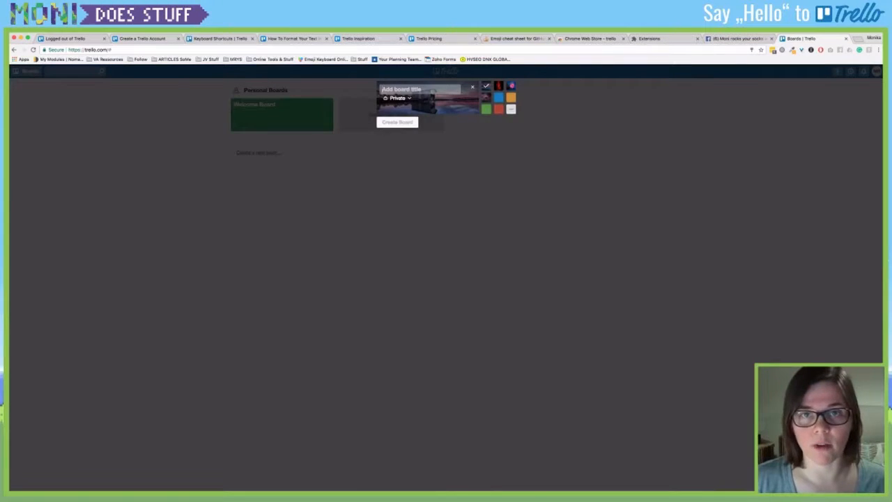
pyautogui.press('Escape')
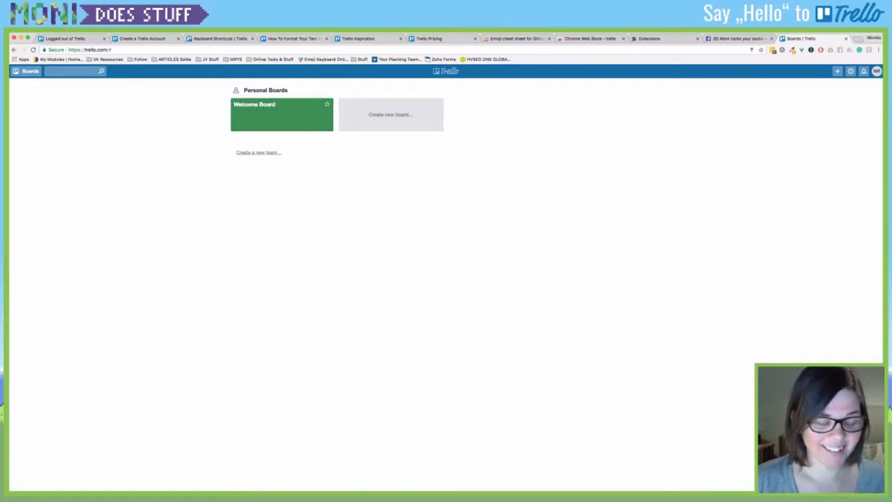
pyautogui.click(282, 115)
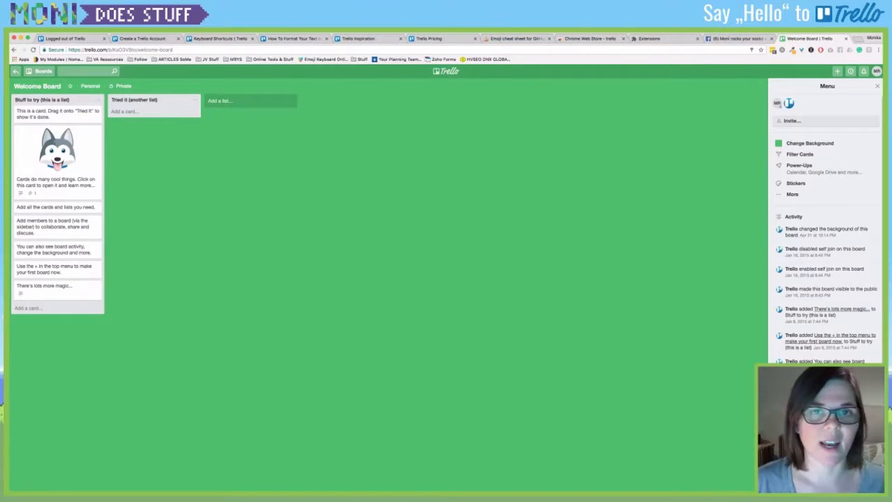
pyautogui.click(446, 71)
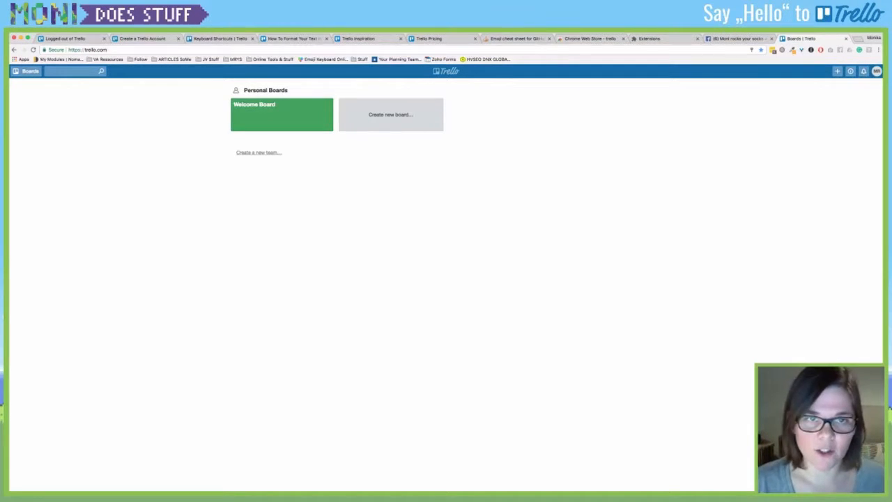
pyautogui.click(390, 114)
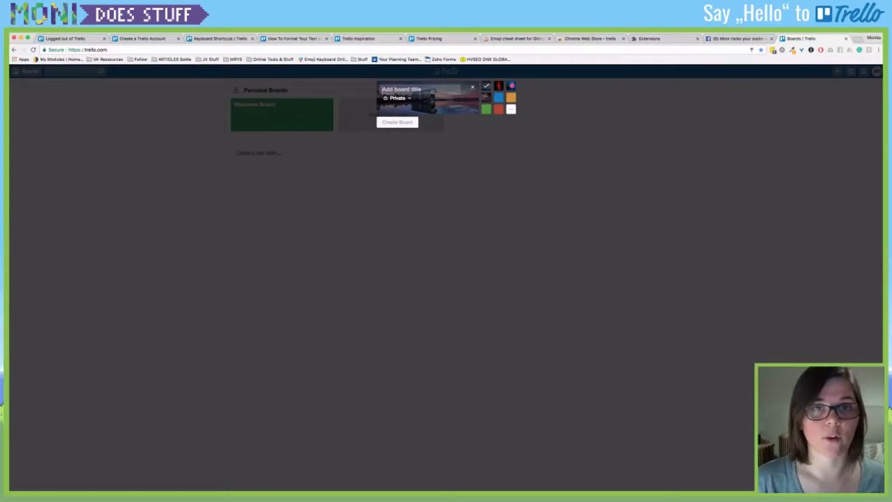
# Step: Create the board 'My own online business' with the lake photo background
pyautogui.write('My ow')
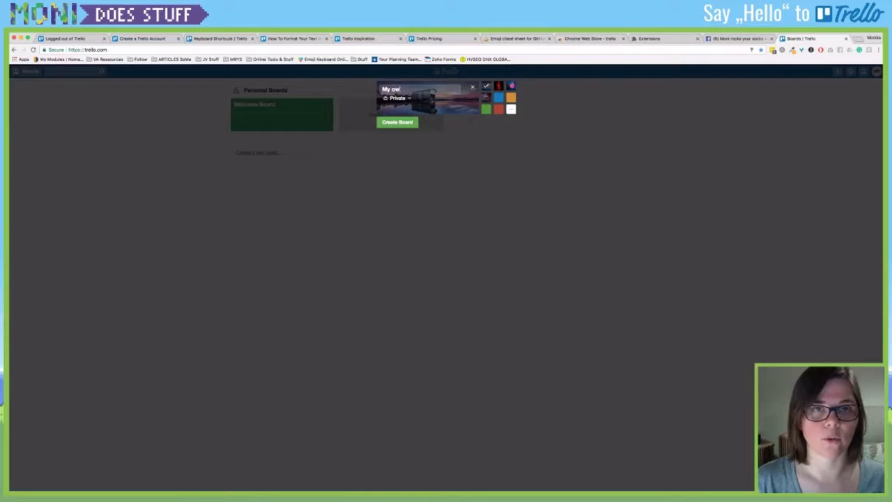
pyautogui.write('n online business')
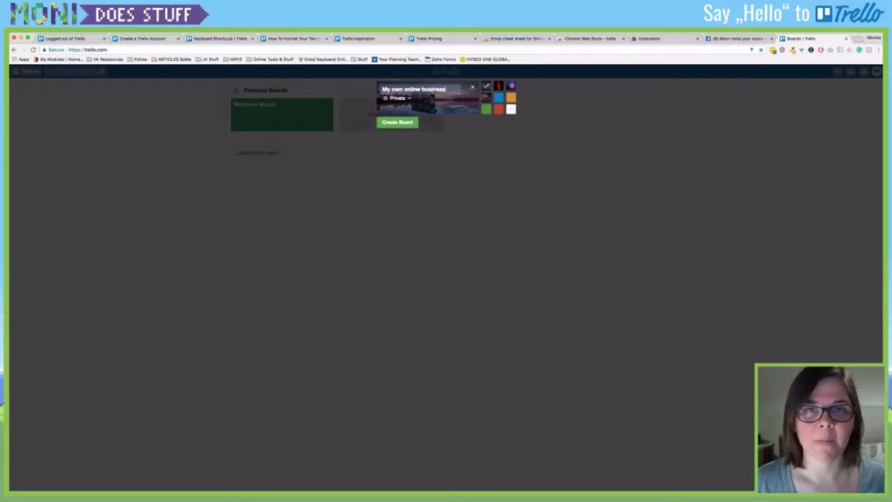
pyautogui.click(498, 98)
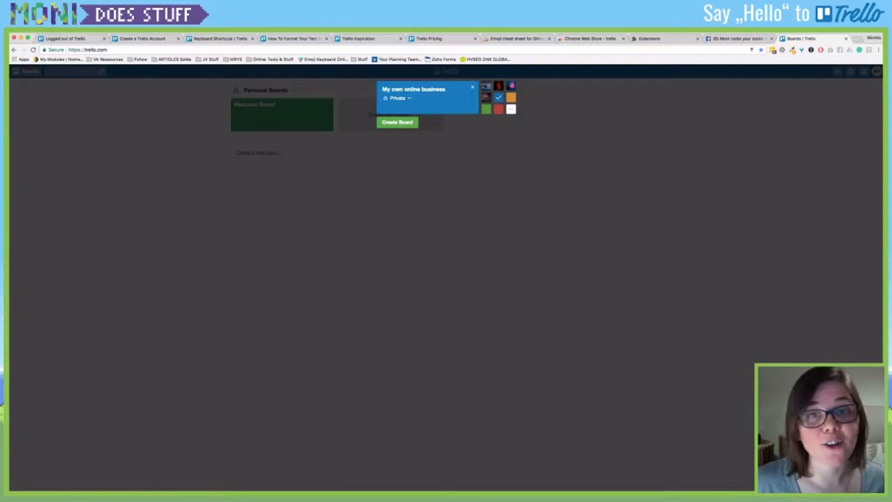
pyautogui.click(498, 110)
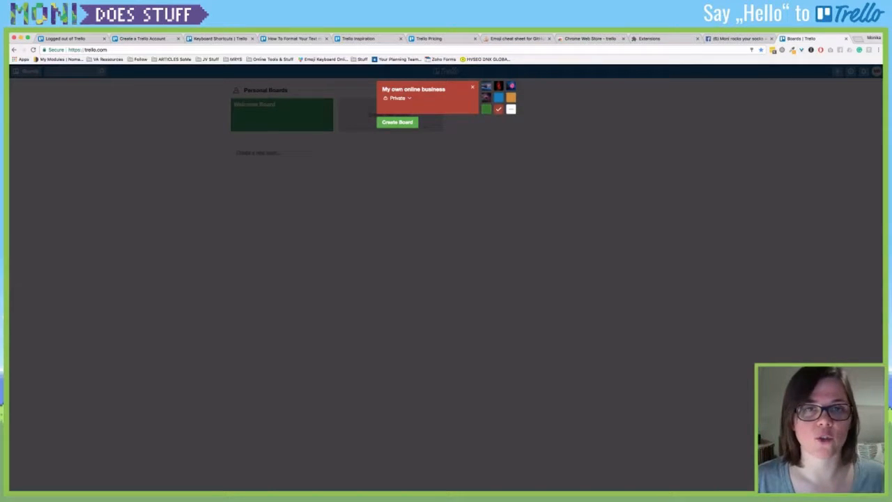
pyautogui.click(485, 109)
pyautogui.click(511, 98)
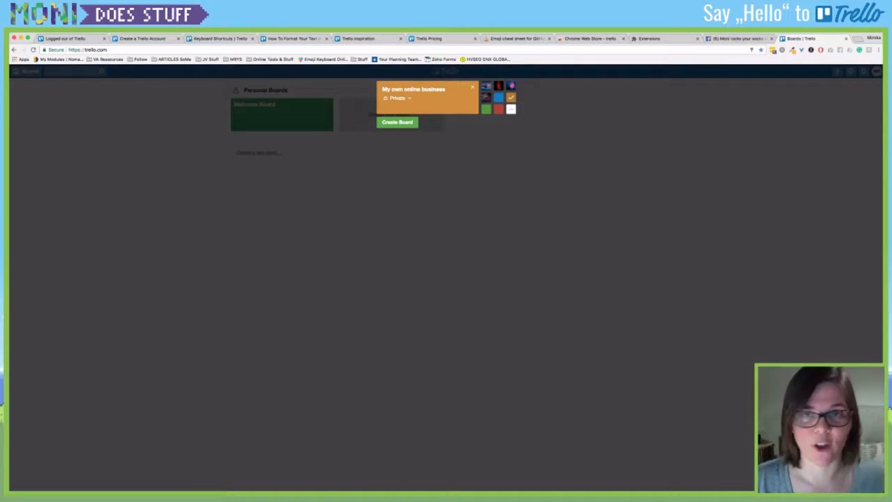
pyautogui.click(486, 86)
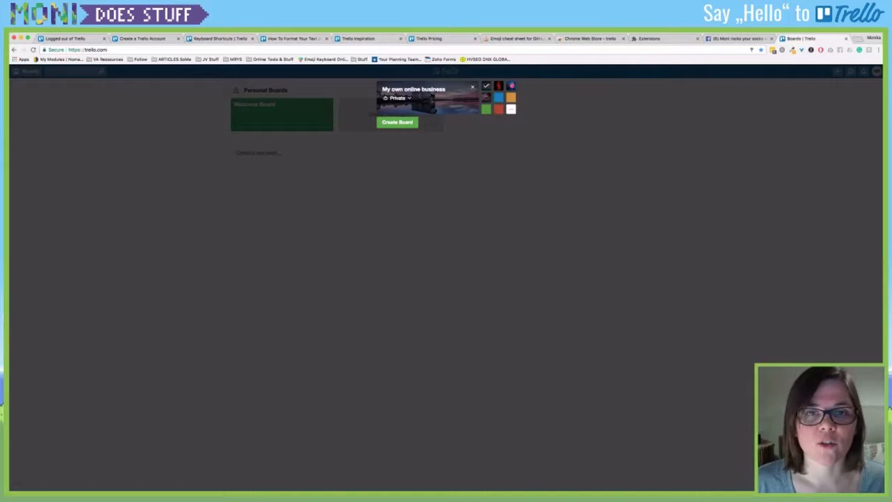
pyautogui.click(397, 122)
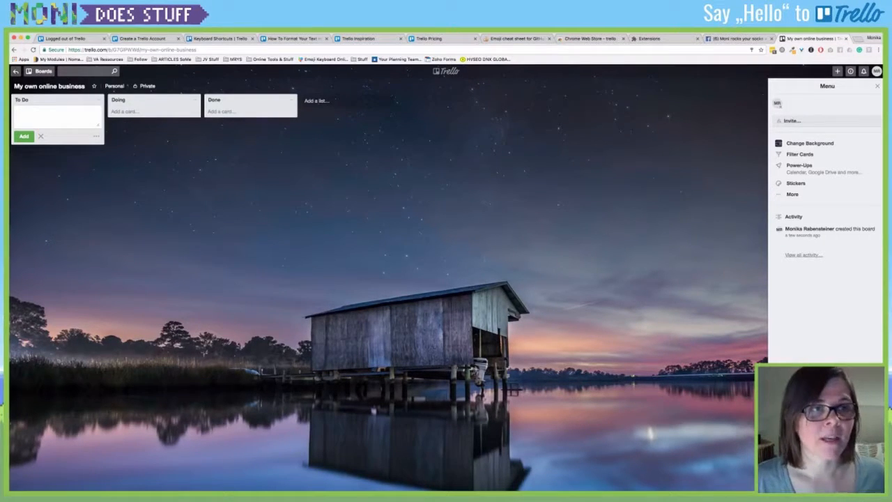
# Step: Add the cards 'Shower', 'attend a call' and 'Buy groceries' to the To Do list
pyautogui.press('Escape')
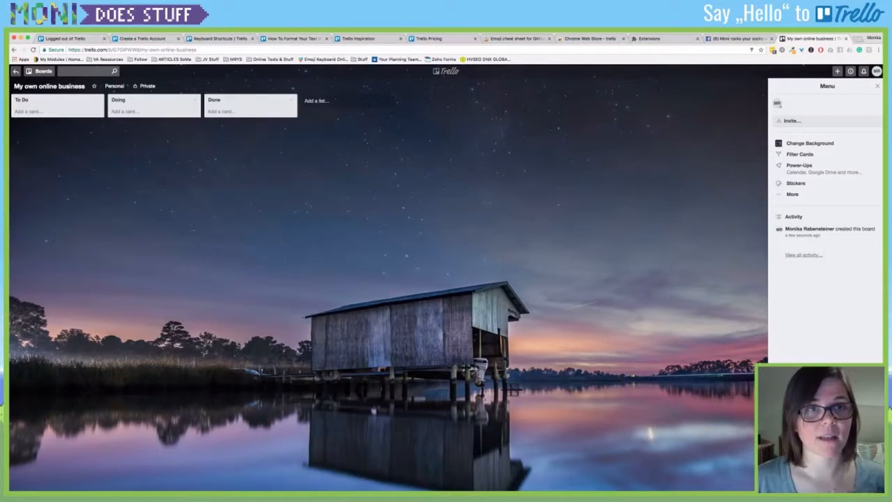
pyautogui.click(317, 101)
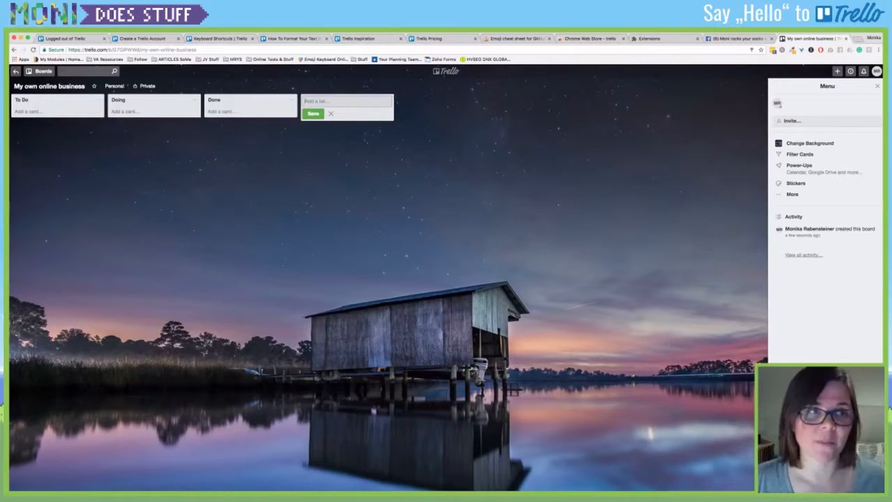
pyautogui.press('Escape')
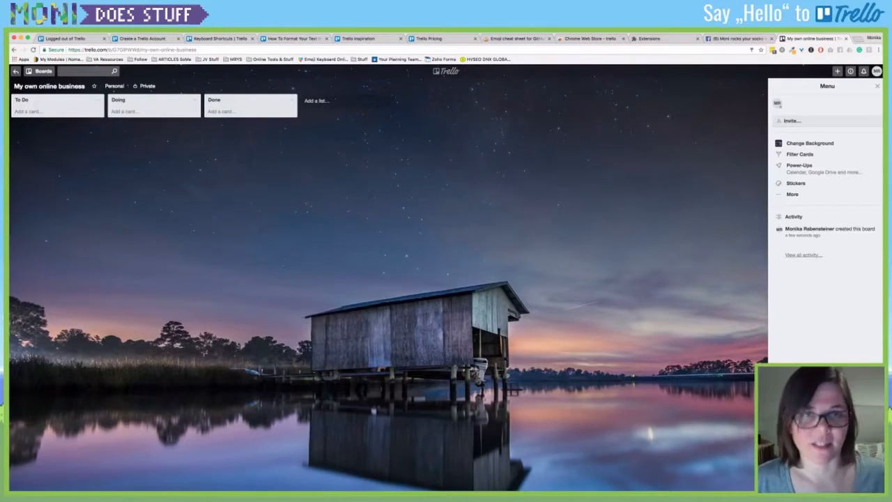
pyautogui.click(28, 111)
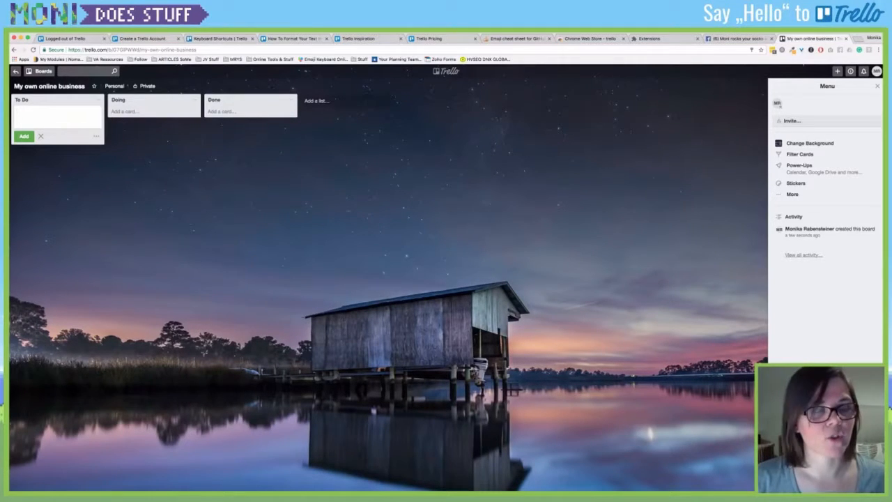
pyautogui.write('Shower')
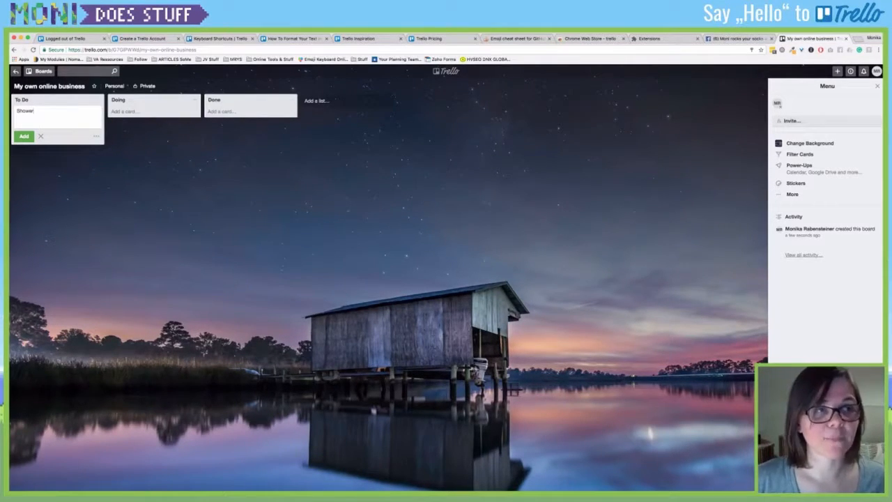
pyautogui.press('Return')
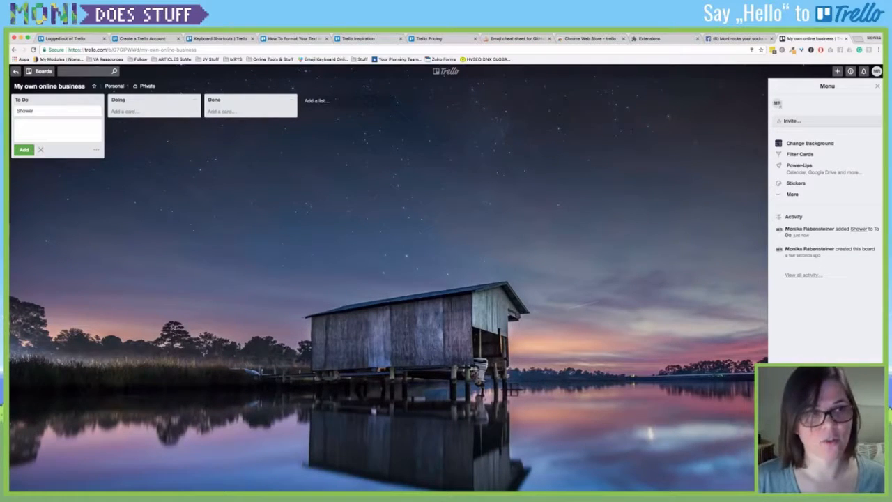
pyautogui.write('attend a call')
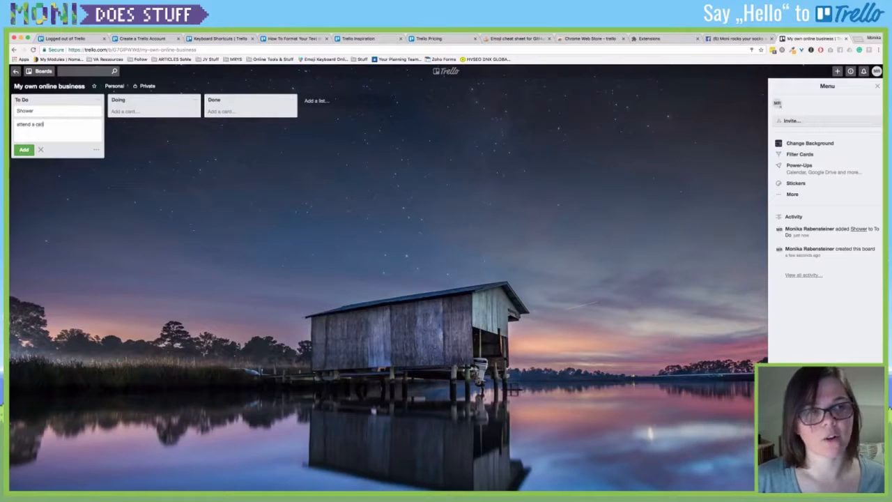
pyautogui.press('Return')
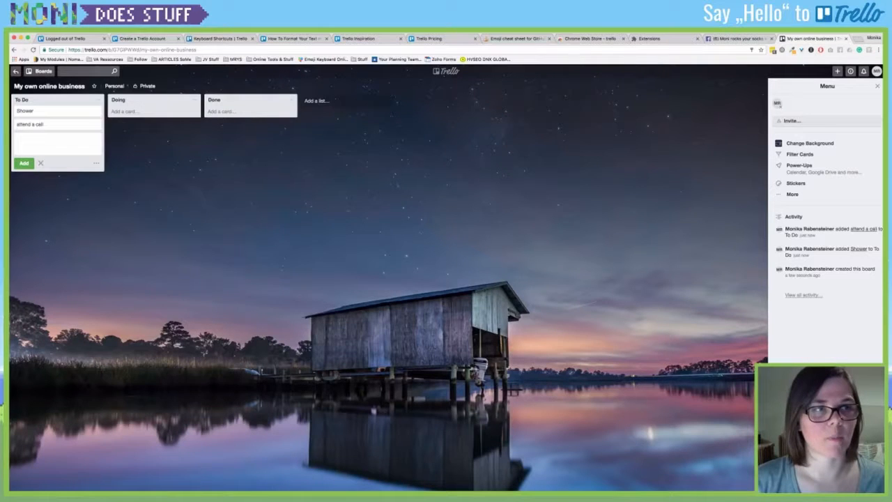
pyautogui.write('Buy grocer')
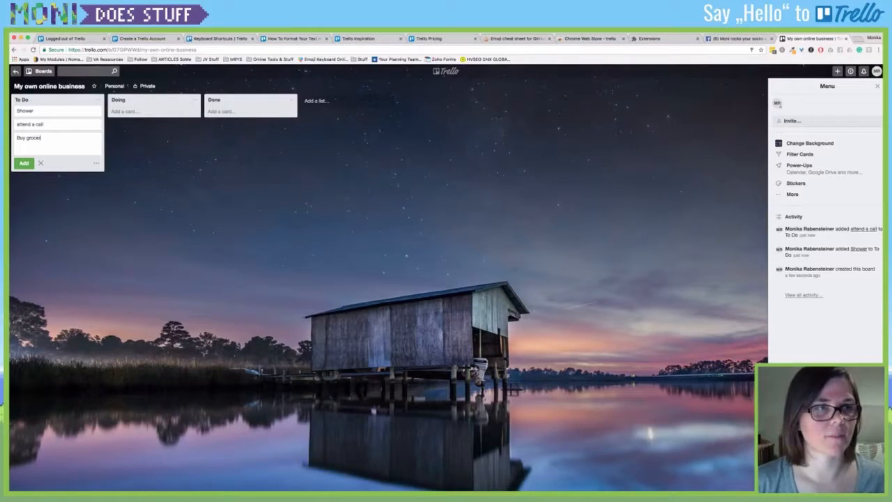
pyautogui.write('ies')
pyautogui.press('Return')
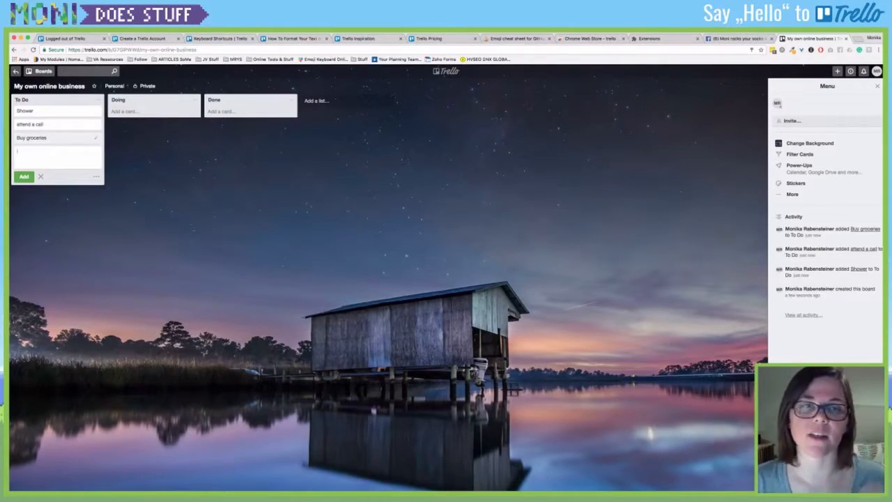
pyautogui.press('Escape')
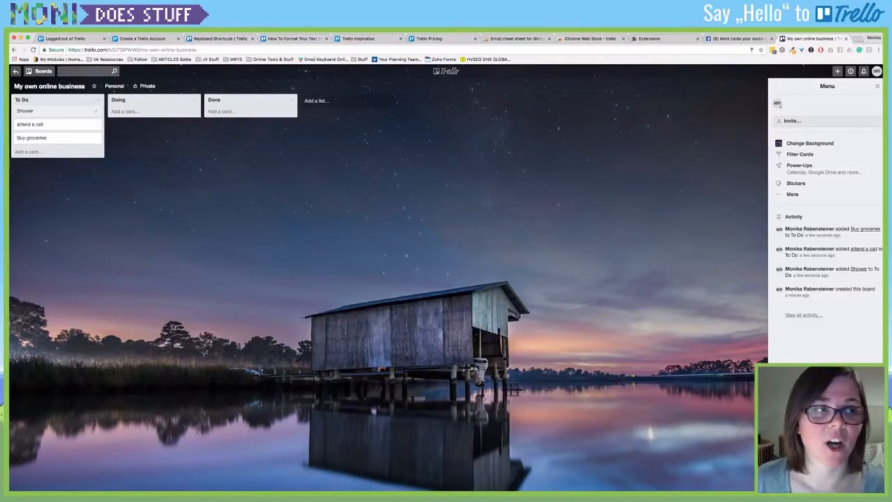
# Step: Give the Shower card the description 'I want to get really clean for my livestream!'
pyautogui.click(35, 111)
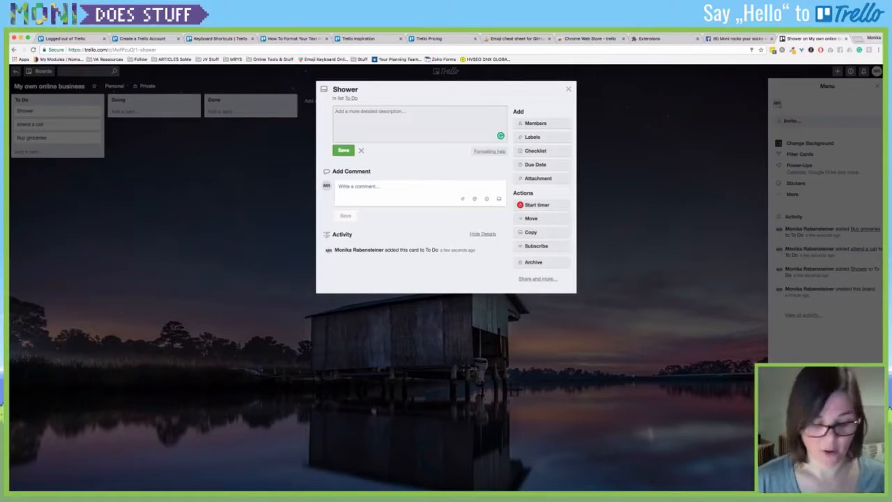
pyautogui.write('It is a')
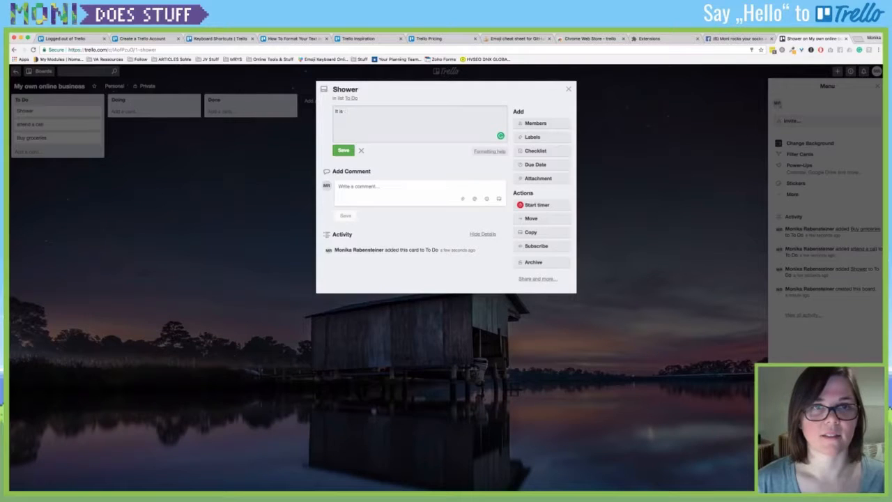
pyautogui.press('BackSpace')
pyautogui.press('BackSpace')
pyautogui.press('BackSpace')
pyautogui.write('want')
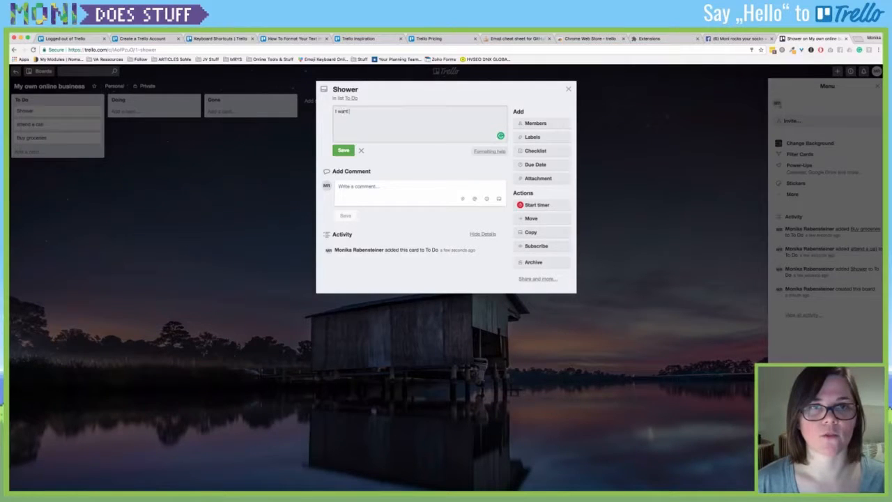
pyautogui.write(' to get really clea')
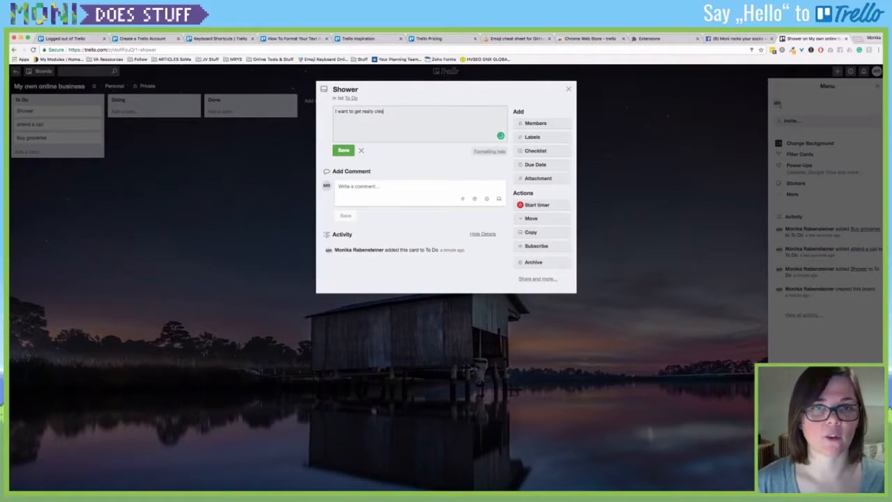
pyautogui.write('n for my livestream.')
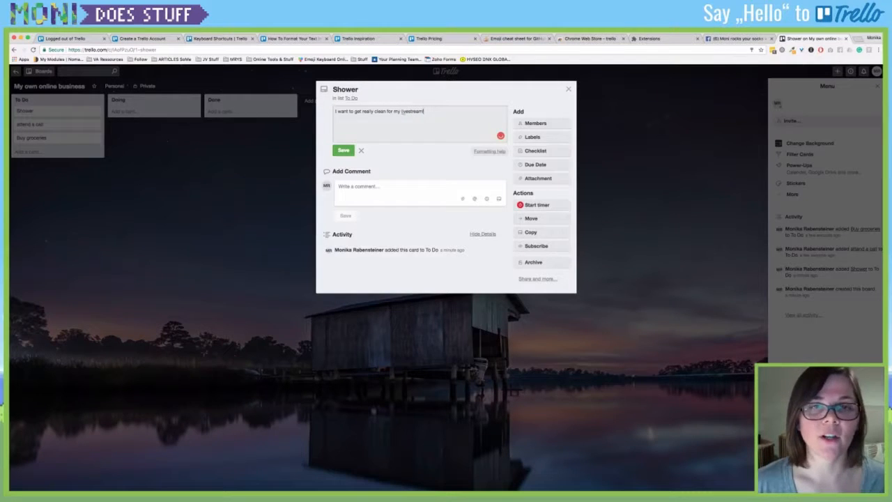
pyautogui.press('Return')
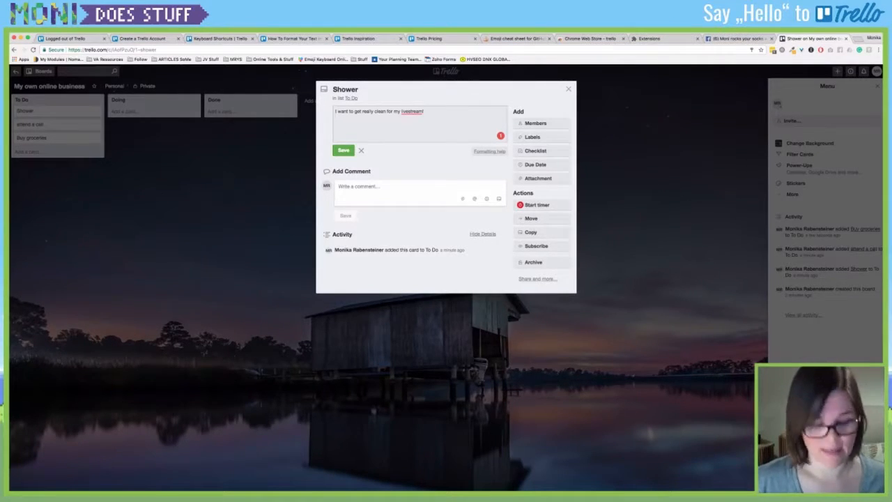
pyautogui.press('super+Return')
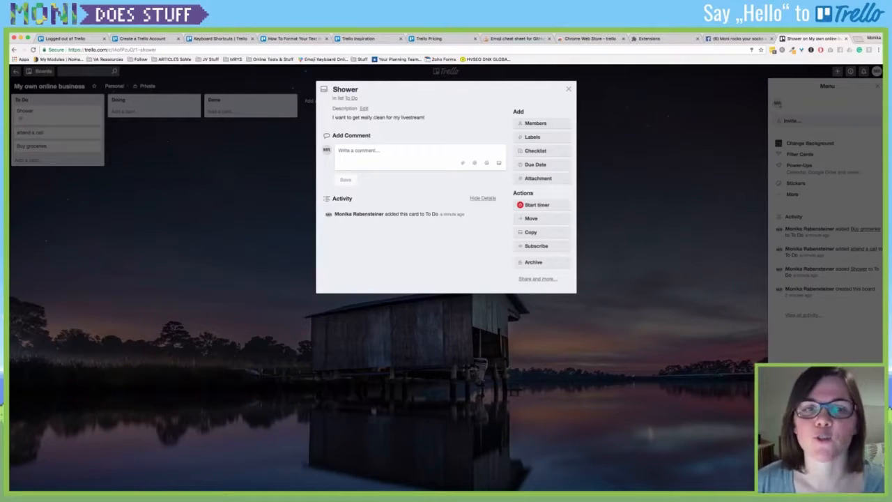
pyautogui.click(340, 150)
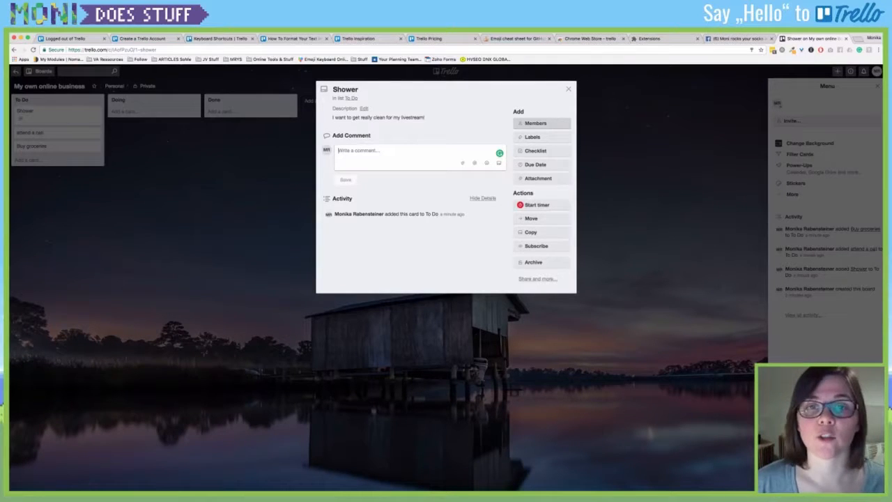
pyautogui.press('m')
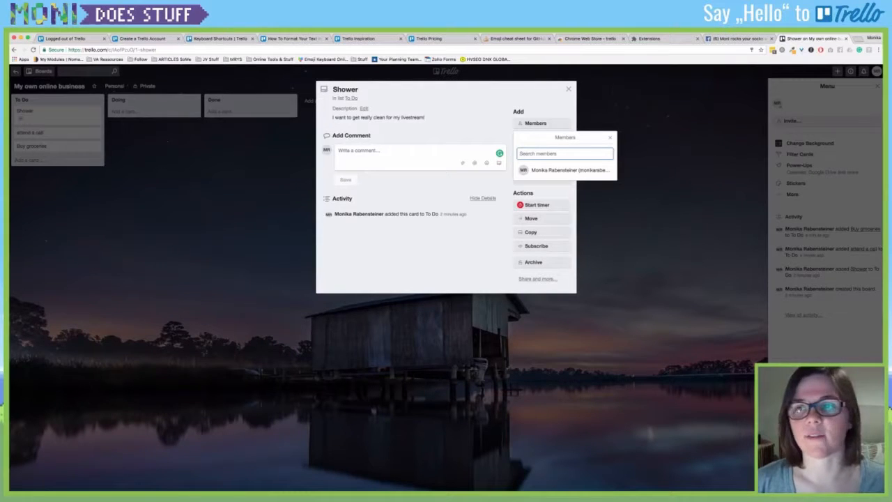
pyautogui.press('Escape')
pyautogui.press('m')
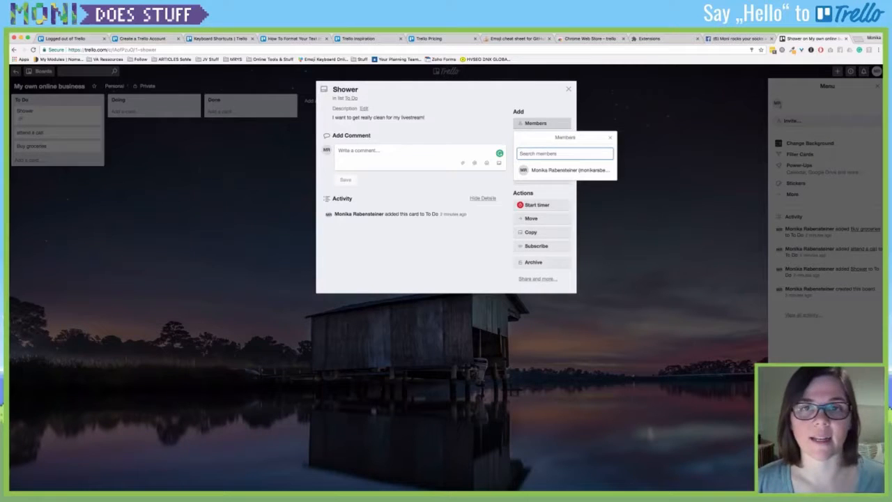
pyautogui.press('Escape')
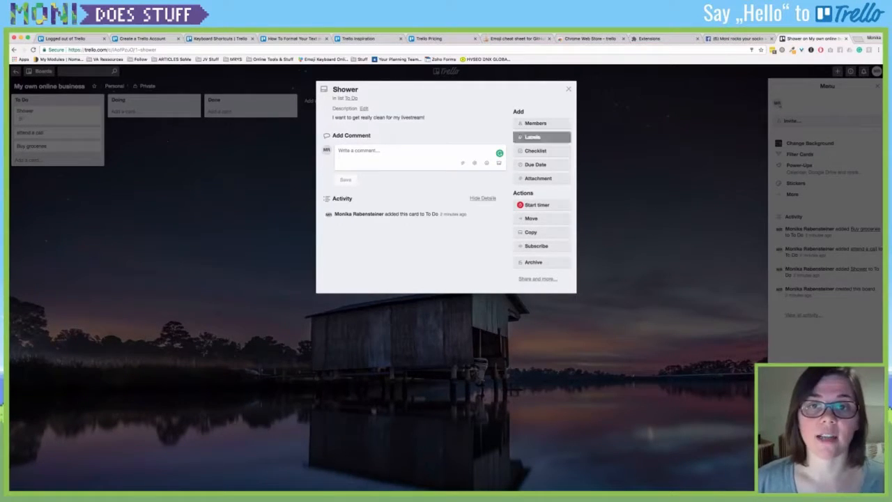
# Step: Apply the green, yellow, orange, red and purple labels to the Shower card
pyautogui.press('l')
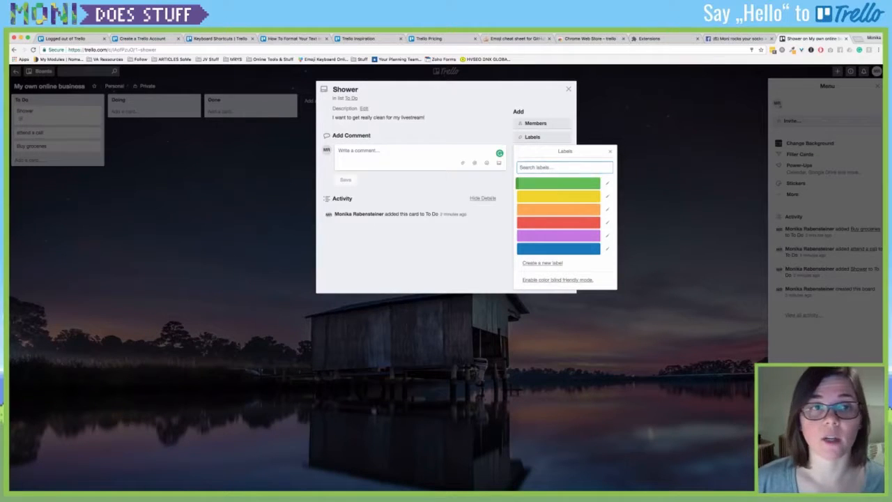
pyautogui.press('Return')
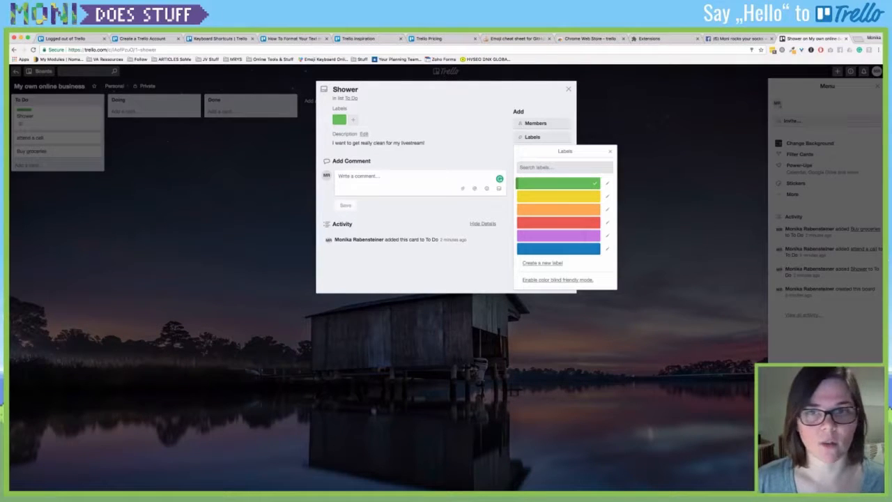
pyautogui.press('Down')
pyautogui.press('Return')
pyautogui.press('Down')
pyautogui.press('Return')
pyautogui.press('Down')
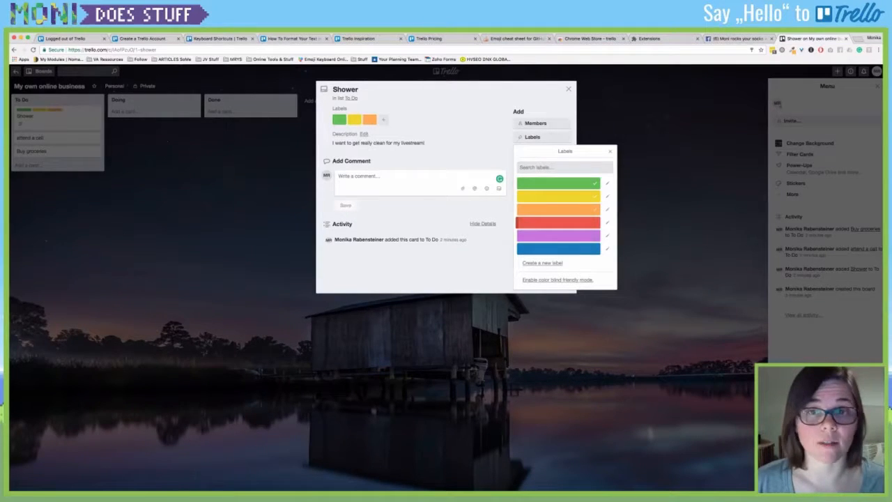
pyautogui.press('Return')
pyautogui.press('Down')
pyautogui.press('Return')
pyautogui.press('Down')
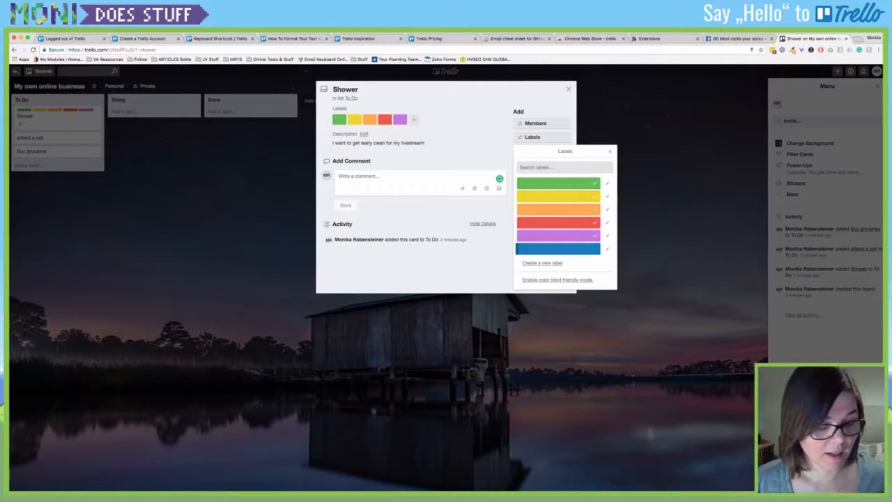
pyautogui.press('Escape')
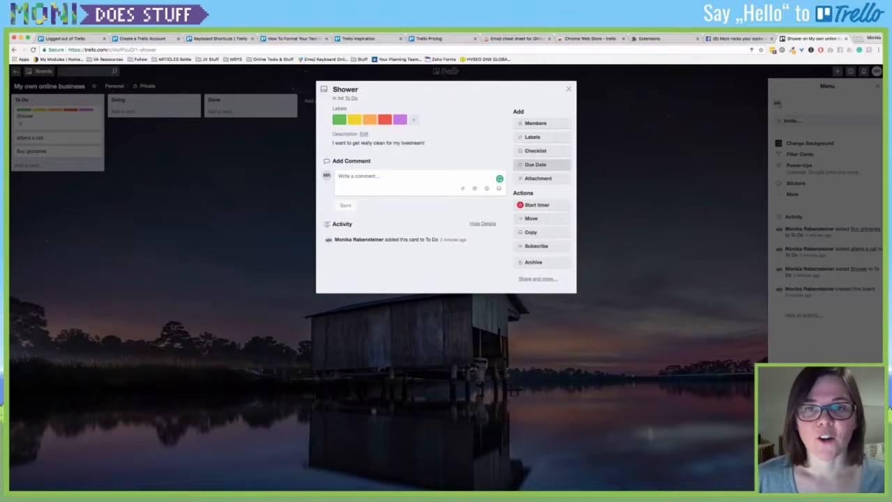
# Step: Add a checklist named 'To do' to the Shower card
pyautogui.click(537, 151)
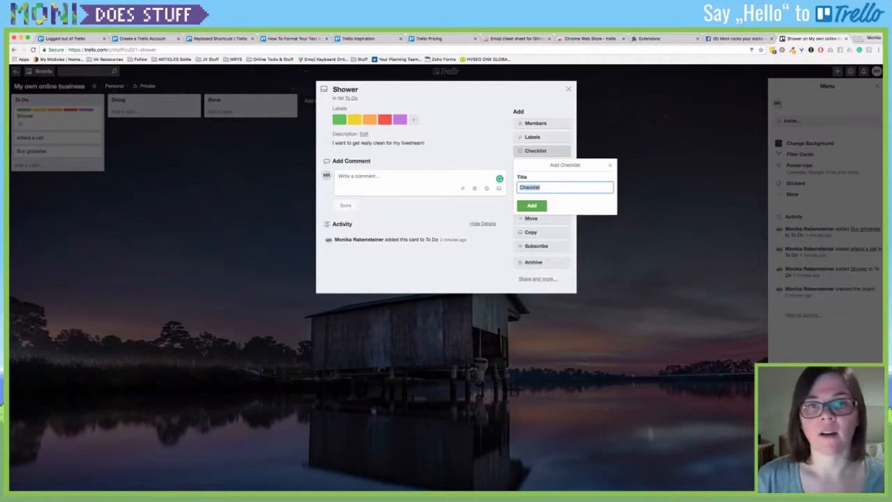
pyautogui.press('BackSpace')
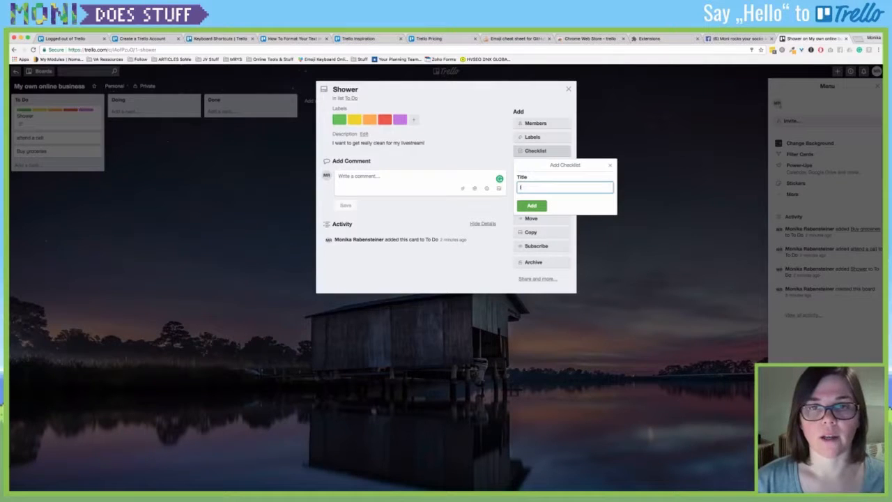
pyautogui.write('o')
pyautogui.press('BackSpace')
pyautogui.press('BackSpace')
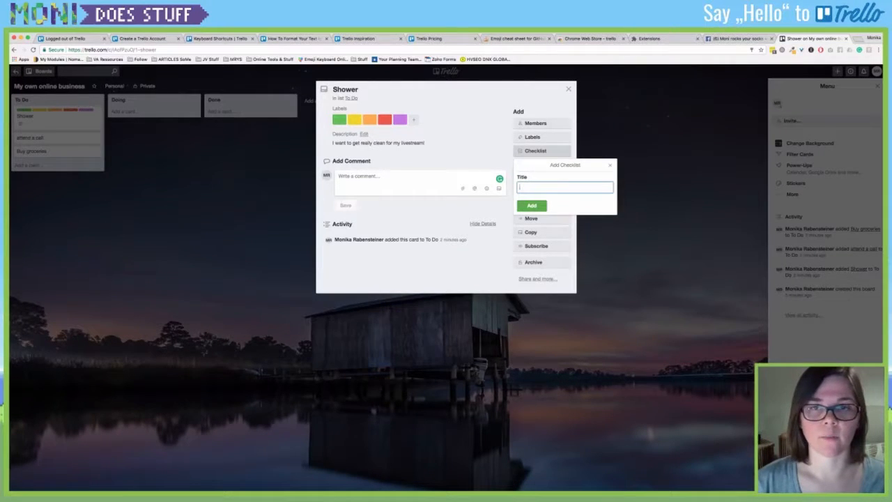
pyautogui.write('O')
pyautogui.press('BackSpace')
pyautogui.write('To')
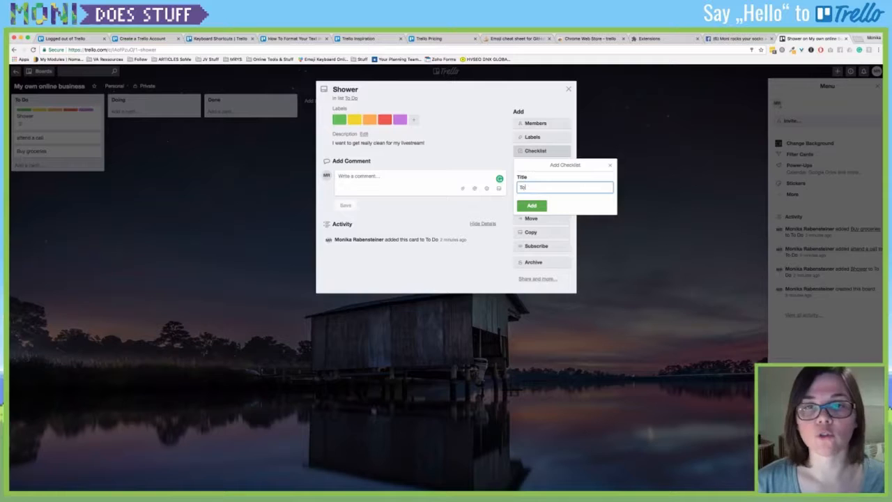
pyautogui.write(' do')
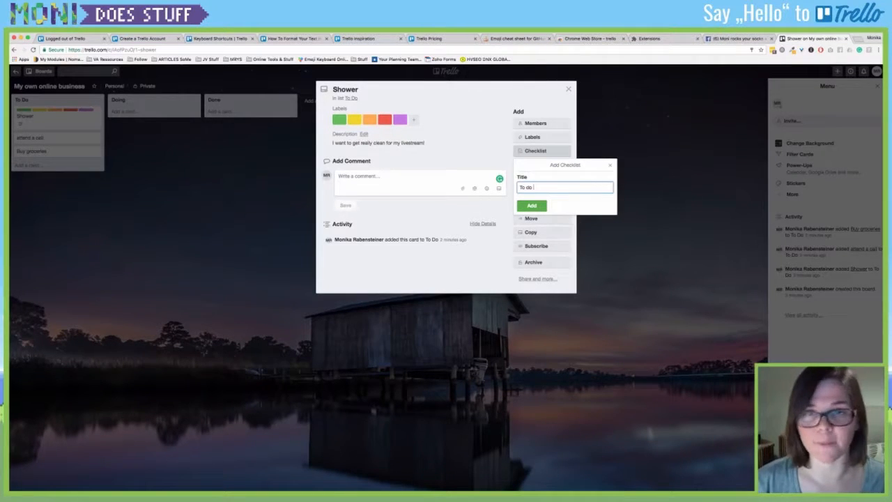
pyautogui.press('Return')
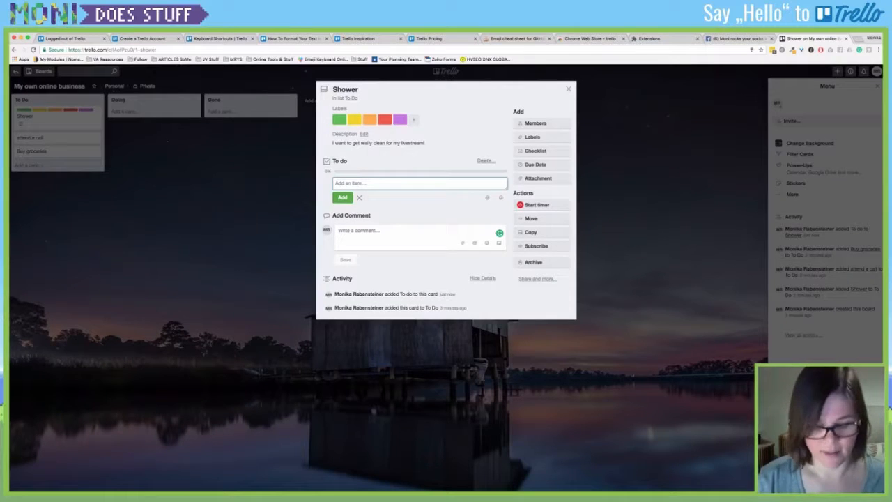
# Step: Add 'Buy soap' and 'Pay the water bill' to the checklist and tick both done
pyautogui.write('Buy soap')
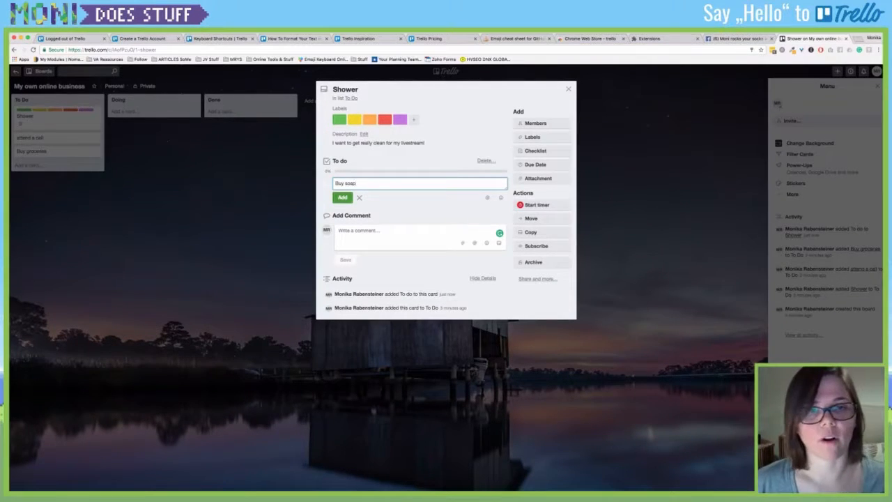
pyautogui.press('Return')
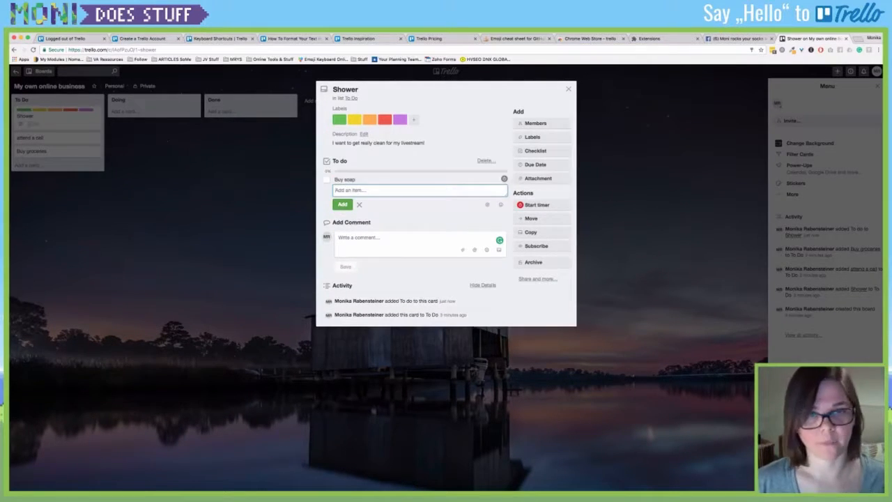
pyautogui.write('Pay the water bill')
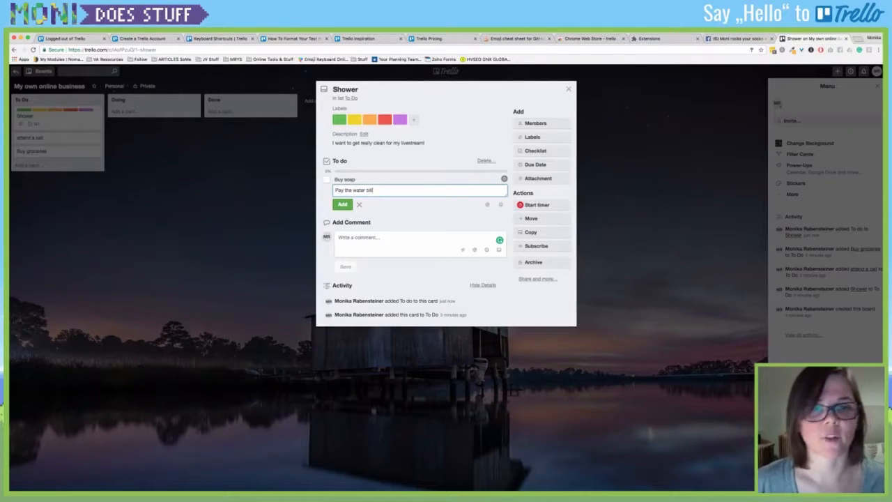
pyautogui.press('Return')
pyautogui.press('Escape')
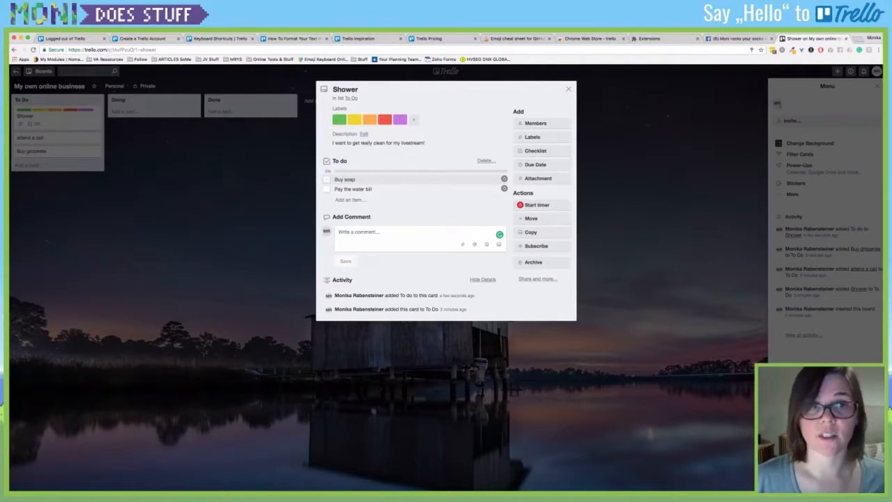
pyautogui.click(327, 179)
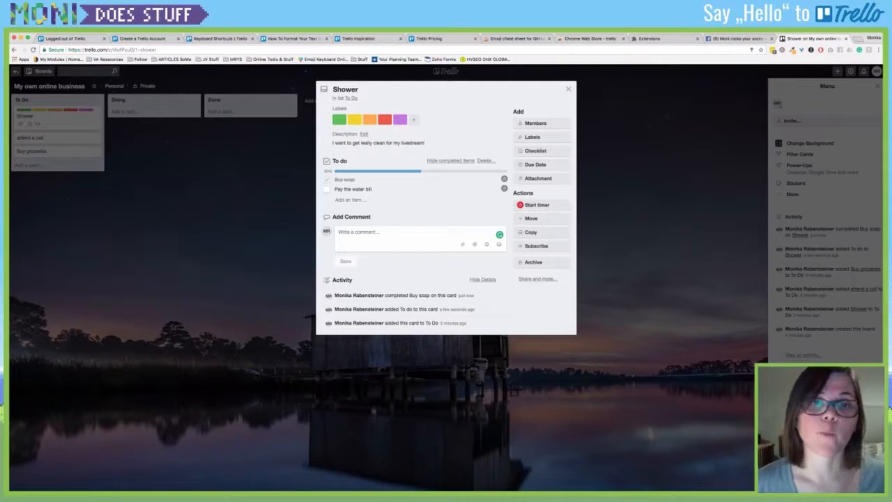
pyautogui.click(326, 189)
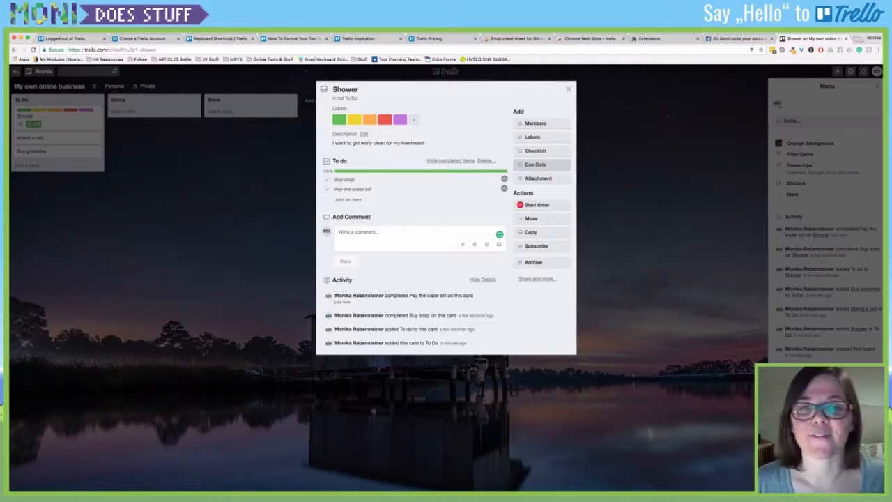
# Step: Set the Shower card's due date to October 30, 2017 at 7:00 AM and save
pyautogui.click(535, 165)
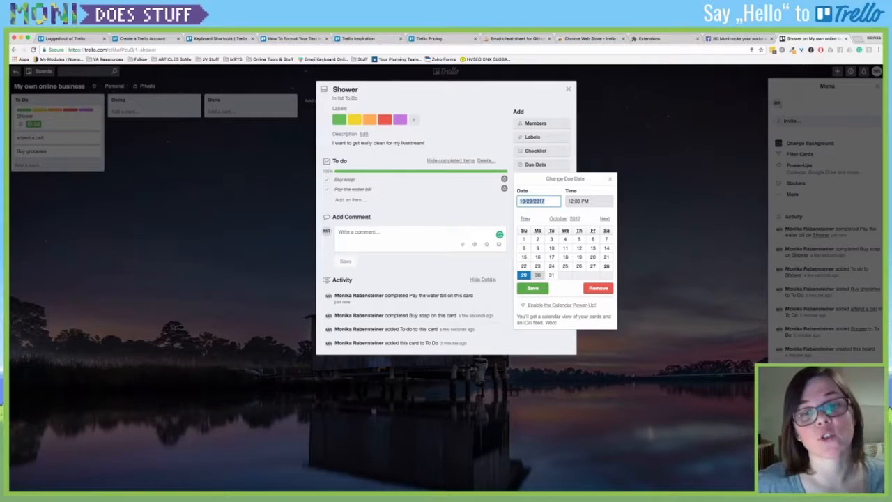
pyautogui.click(538, 275)
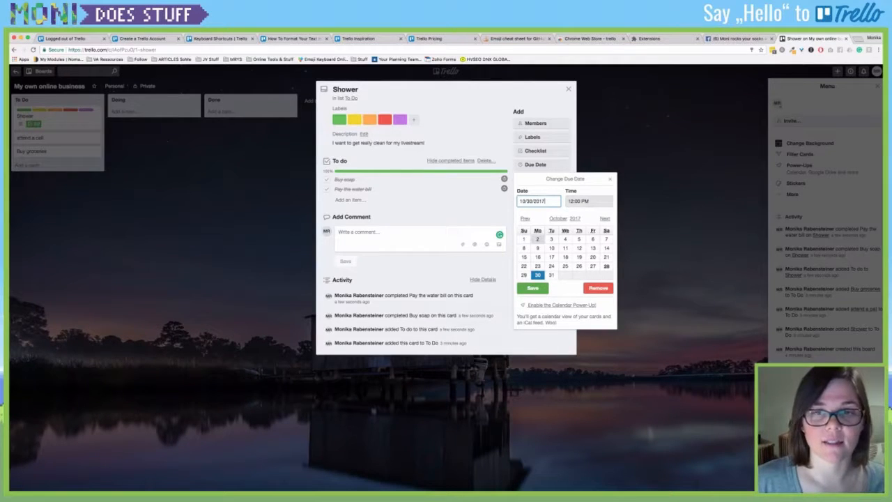
pyautogui.click(574, 202)
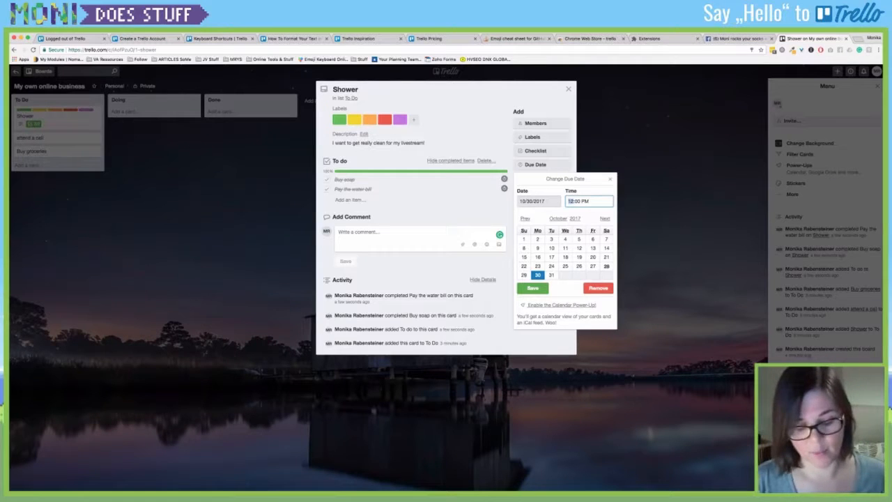
pyautogui.write('7')
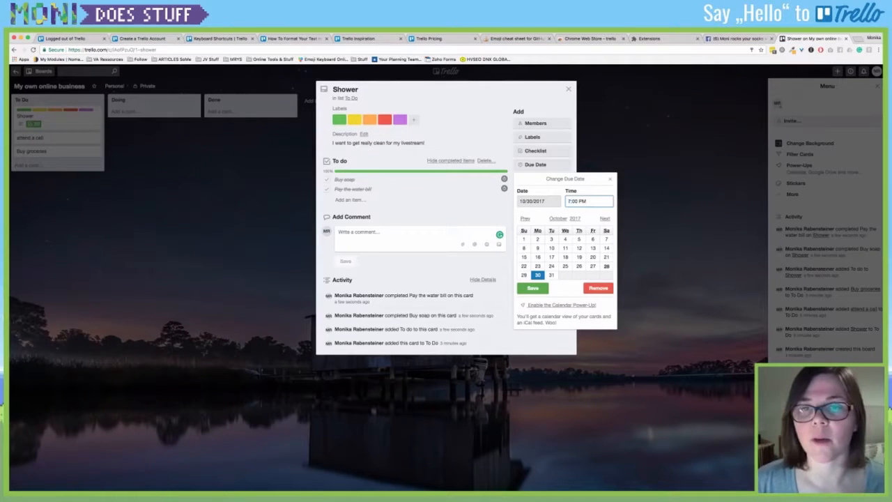
pyautogui.doubleClick(582, 201)
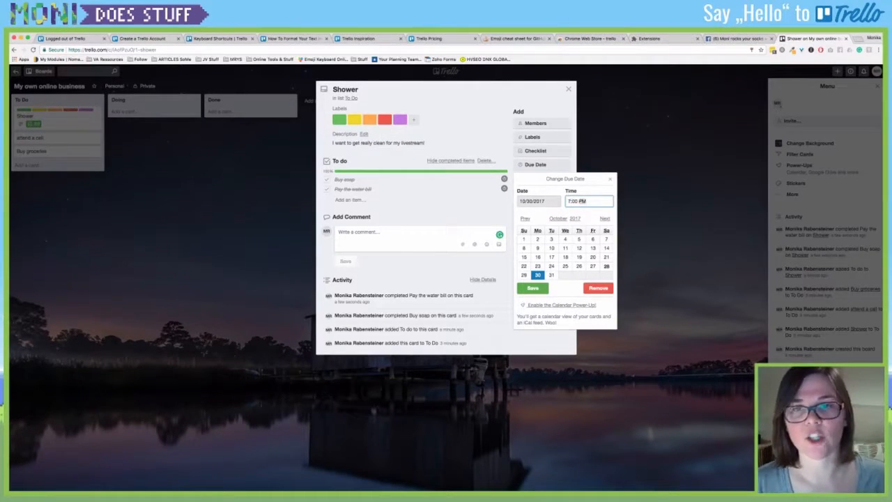
pyautogui.write('AM')
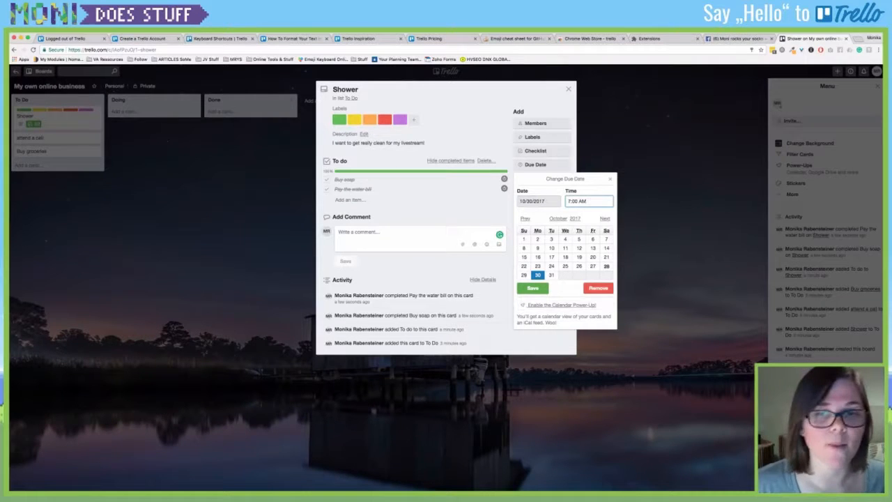
pyautogui.click(532, 288)
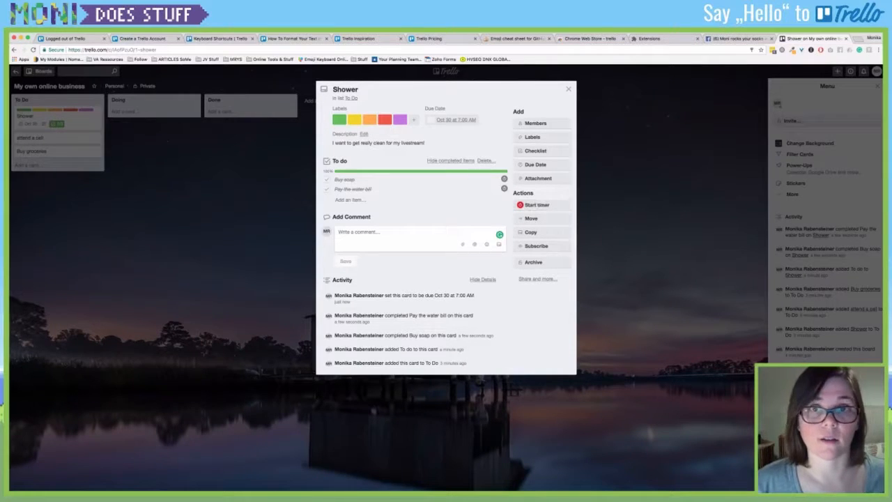
# Step: Upload tacotrello.png and heatlybrossongs.png from the computer as attachments on the Shower card
pyautogui.click(538, 179)
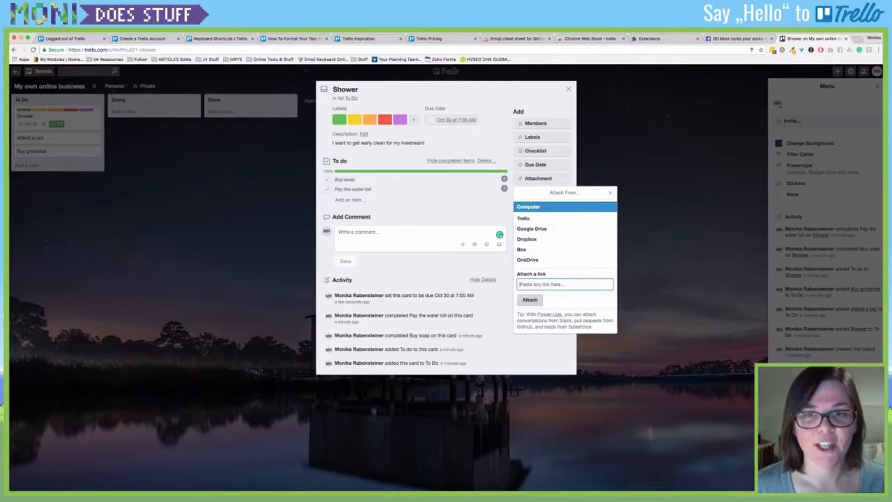
pyautogui.click(529, 207)
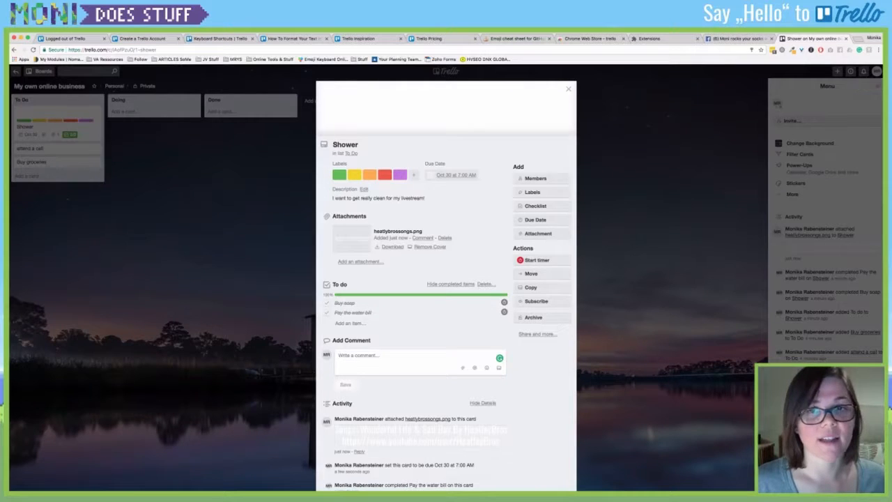
pyautogui.click(538, 233)
pyautogui.click(529, 262)
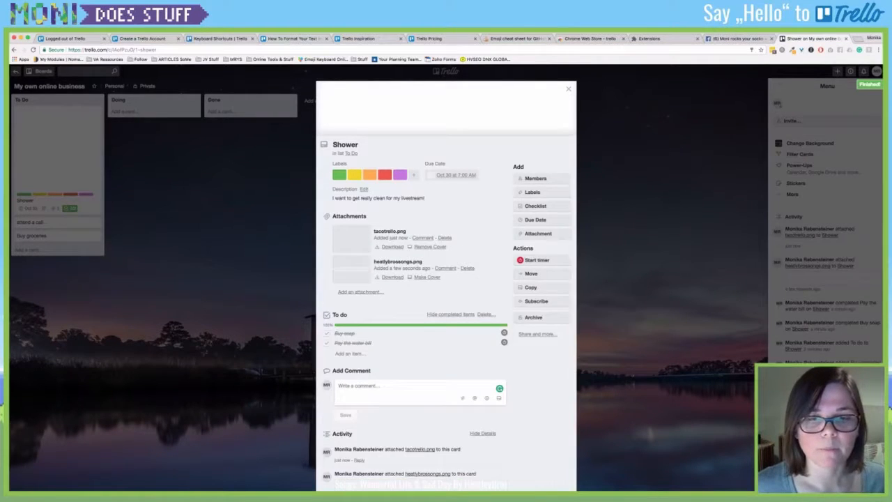
# Step: Drag the two image attachments to reorder them, keeping the husky image as the cover
pyautogui.scroll(-5, 446, 278)
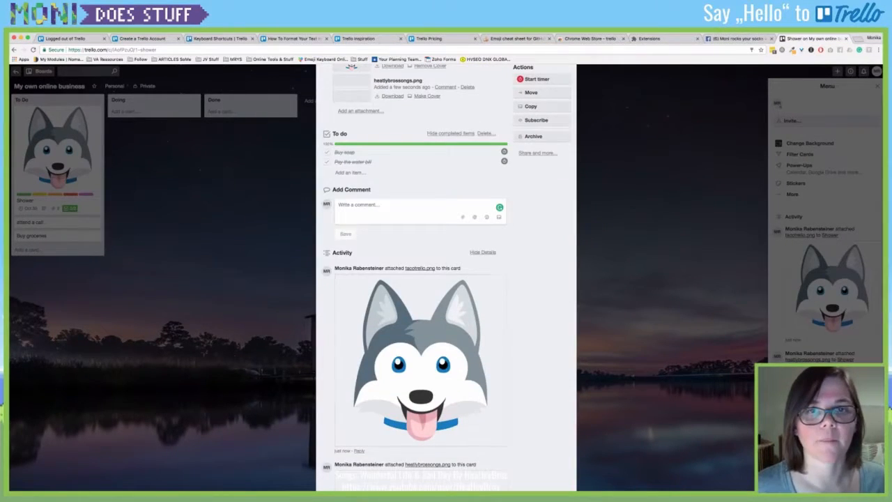
pyautogui.scroll(5, 446, 279)
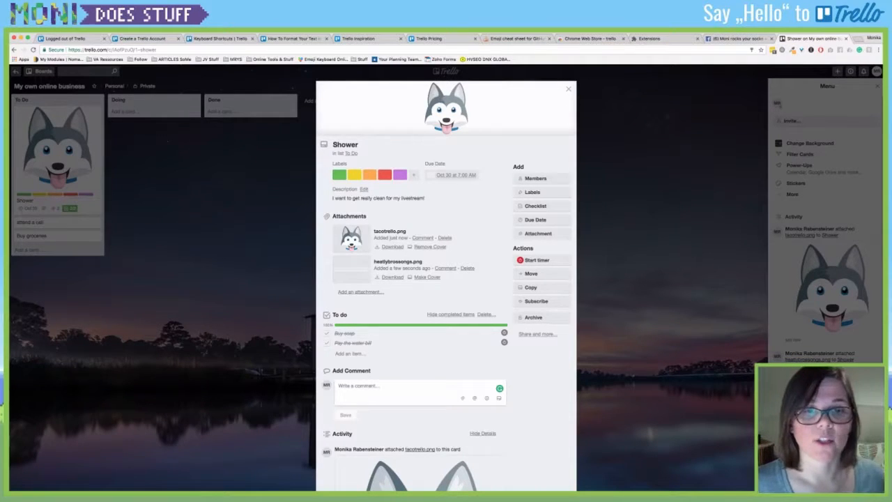
pyautogui.scroll(-2, 419, 271)
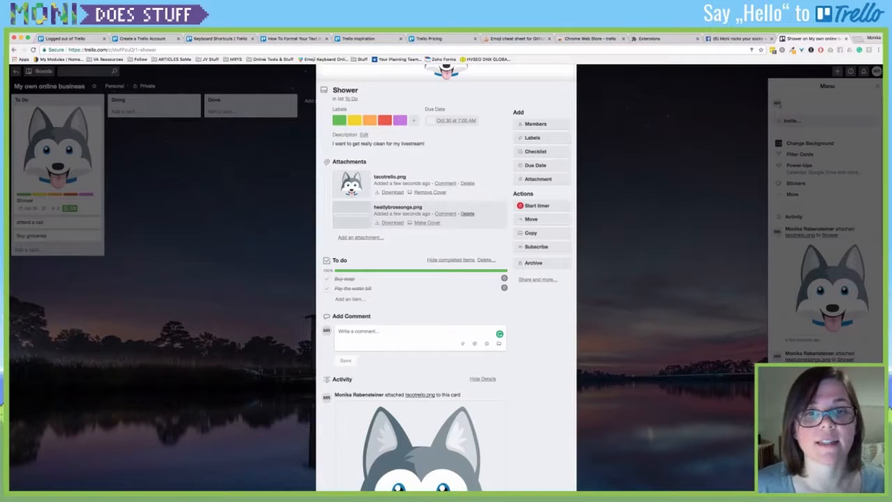
pyautogui.moveTo(463, 218)
pyautogui.mouseDown()
pyautogui.moveTo(463, 180)
pyautogui.moveTo(463, 212)
pyautogui.mouseUp()
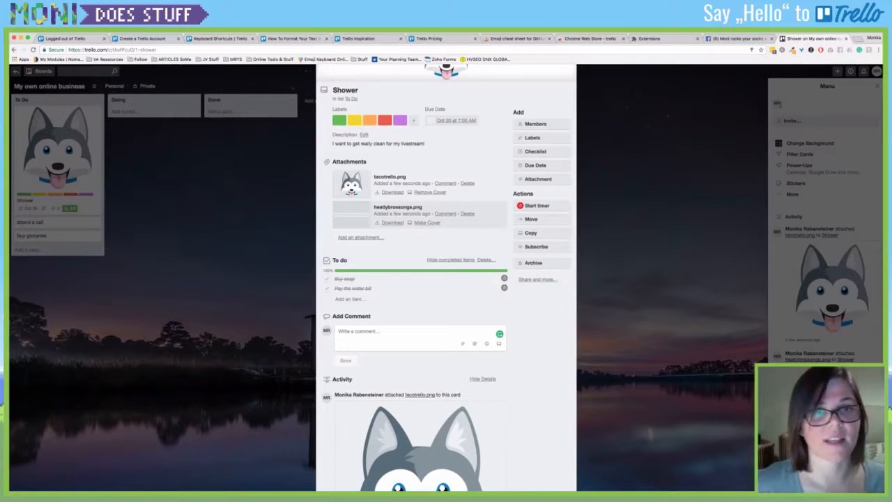
pyautogui.moveTo(464, 213); pyautogui.dragTo(463, 178)
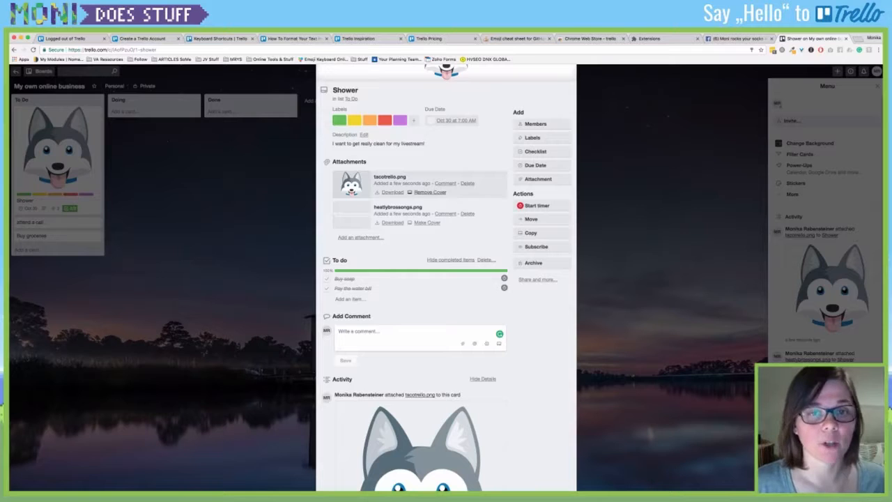
# Step: Remove the husky cover, delete tacotrello.png and heatlybrossongs.png, and close the Shower card
pyautogui.click(429, 192)
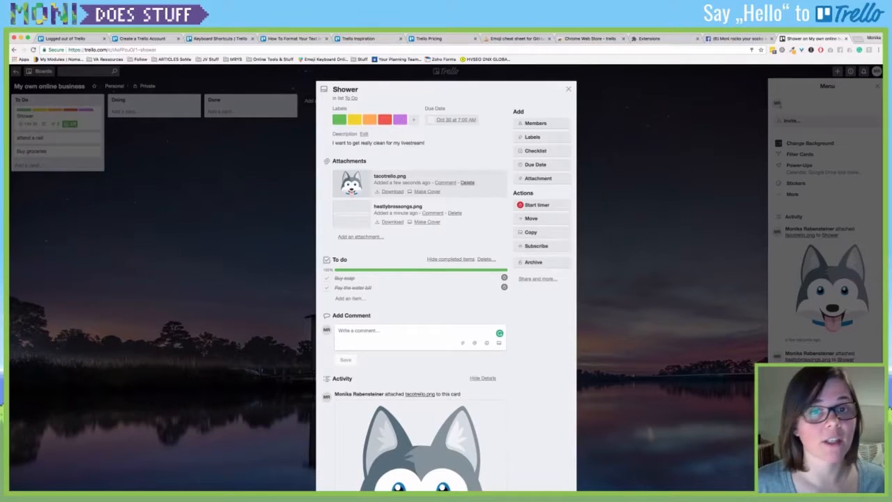
pyautogui.click(467, 182)
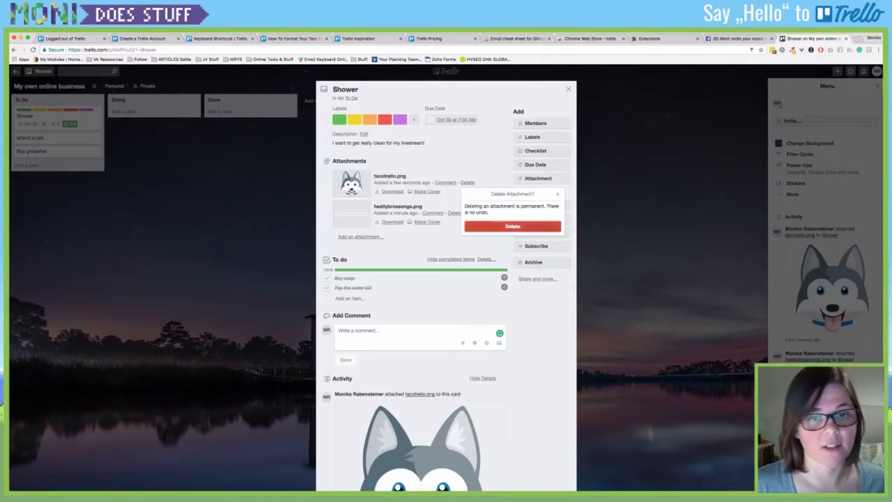
pyautogui.click(514, 226)
pyautogui.click(455, 183)
pyautogui.click(504, 225)
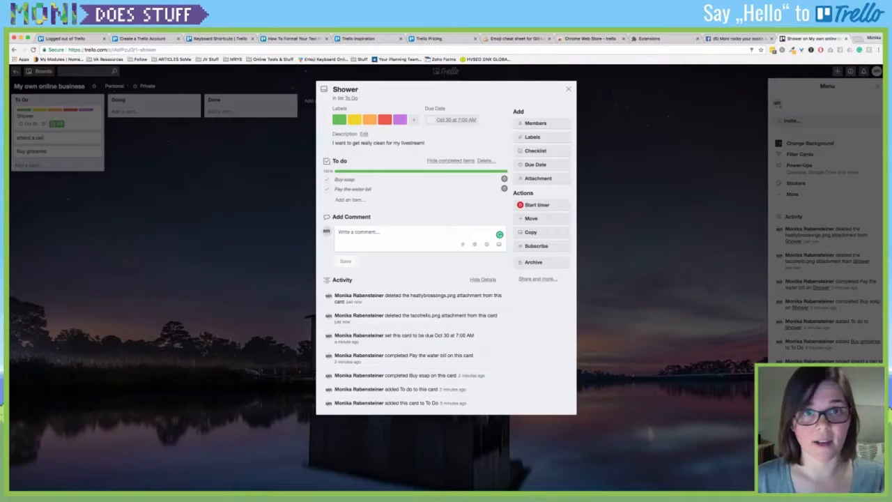
pyautogui.press('Escape')
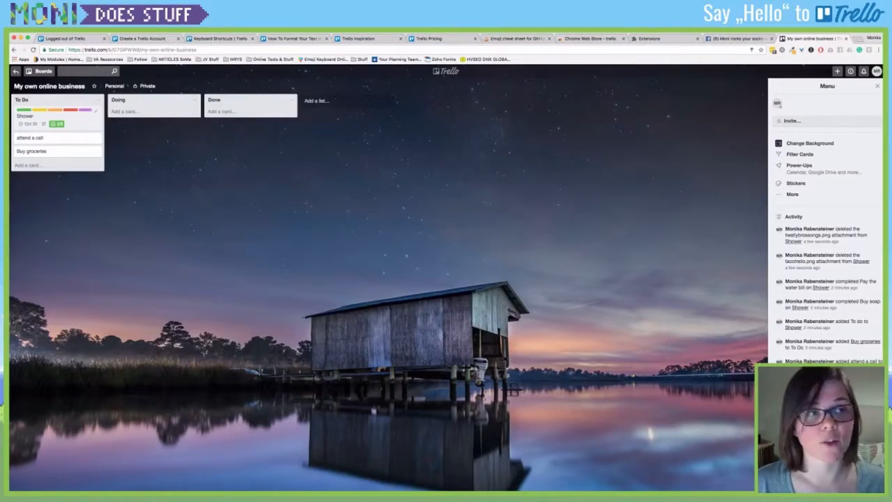
# Step: Move the Shower card into Doing with the period key, then drag it into Done
pyautogui.press('.')
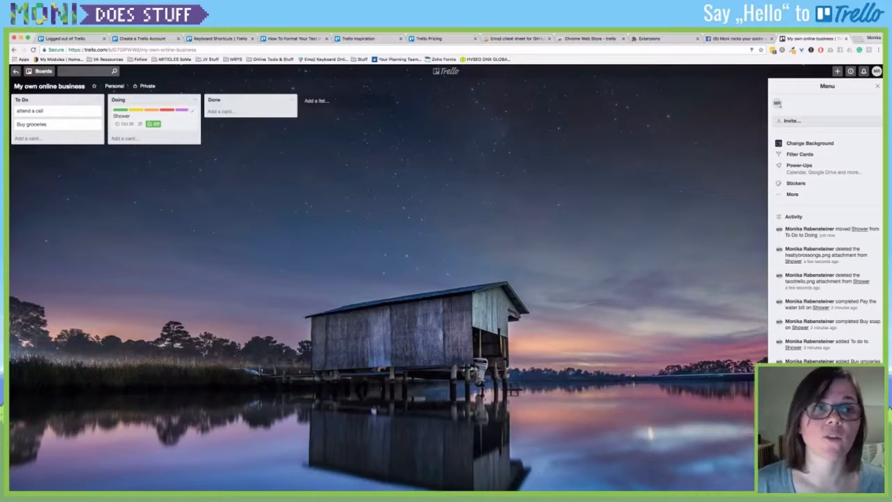
pyautogui.moveTo(150, 116); pyautogui.dragTo(244, 117)
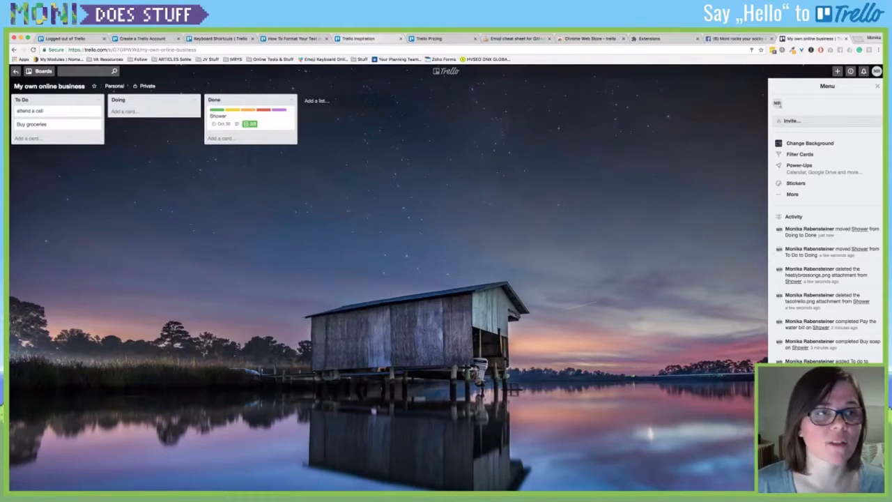
pyautogui.click(359, 38)
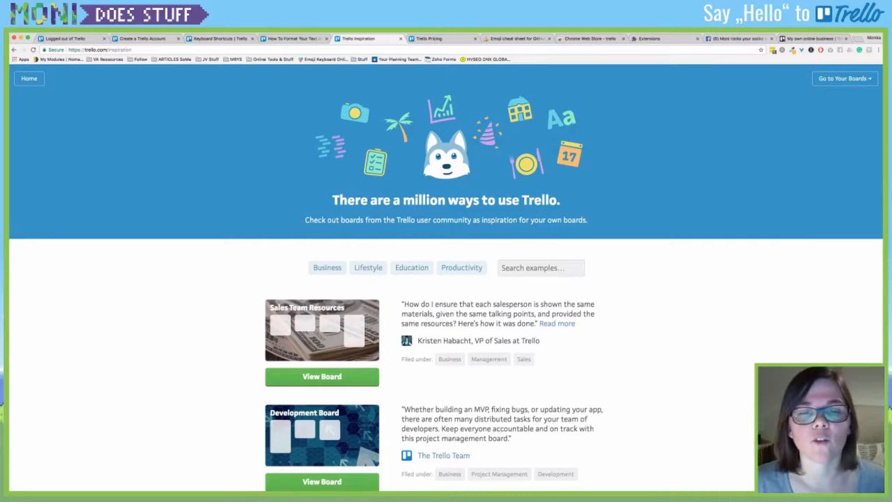
# Step: Browse the Trello Inspiration examples and open the Sales Team Resources sample board
pyautogui.scroll(-10, 446, 279)
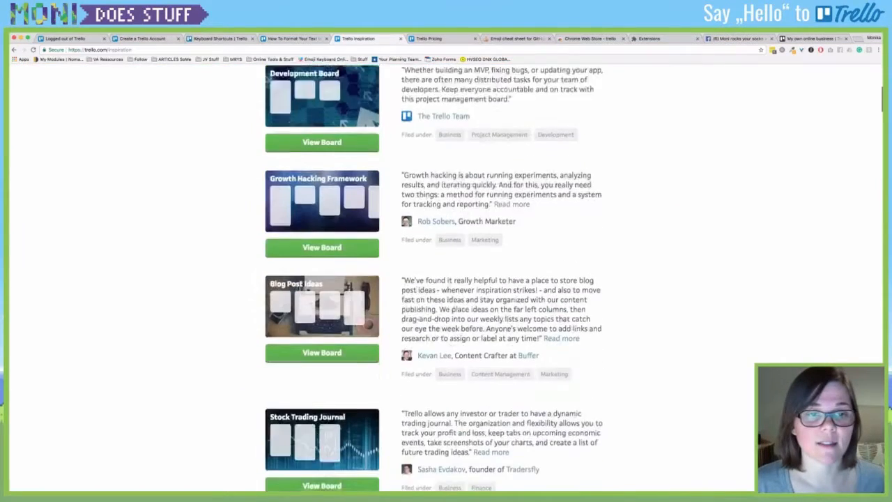
pyautogui.scroll(10, 446, 279)
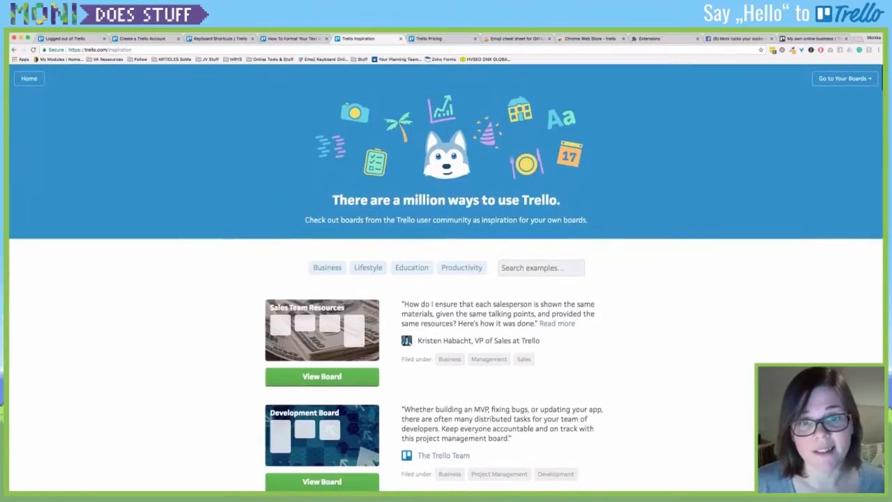
pyautogui.click(322, 327)
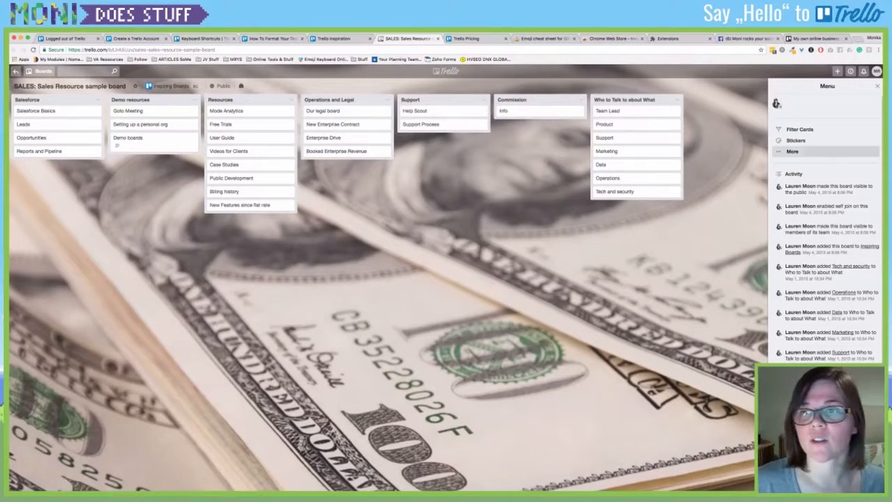
# Step: Leave the sales sample board, return to the Inspiration gallery, and open Blog Post Ideas
pyautogui.click(793, 151)
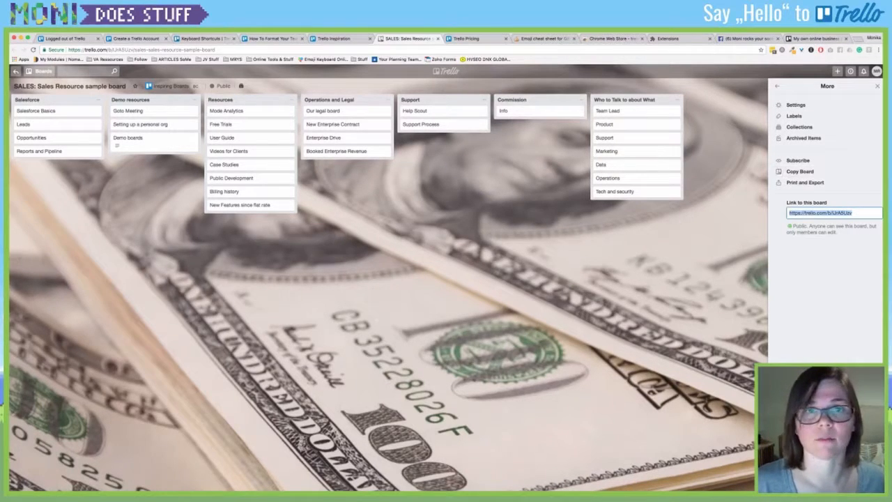
pyautogui.click(446, 71)
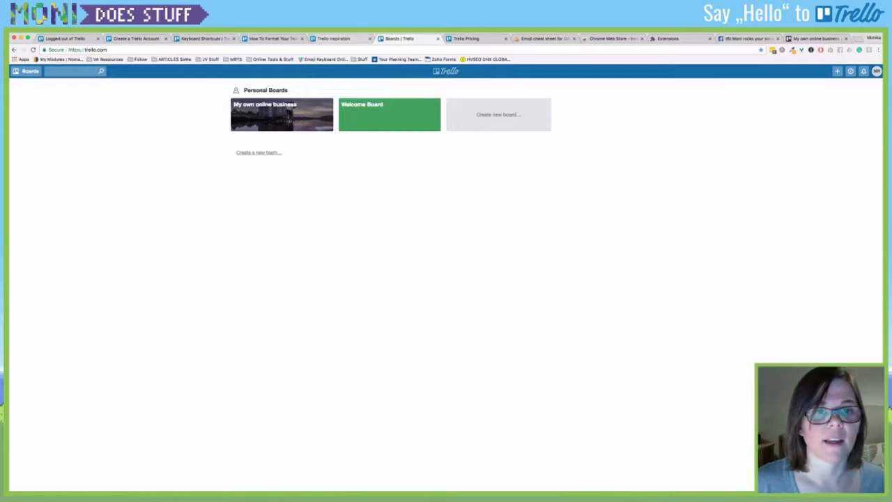
pyautogui.click(335, 38)
pyautogui.scroll(-1, 446, 279)
pyautogui.scroll(-3, 446, 278)
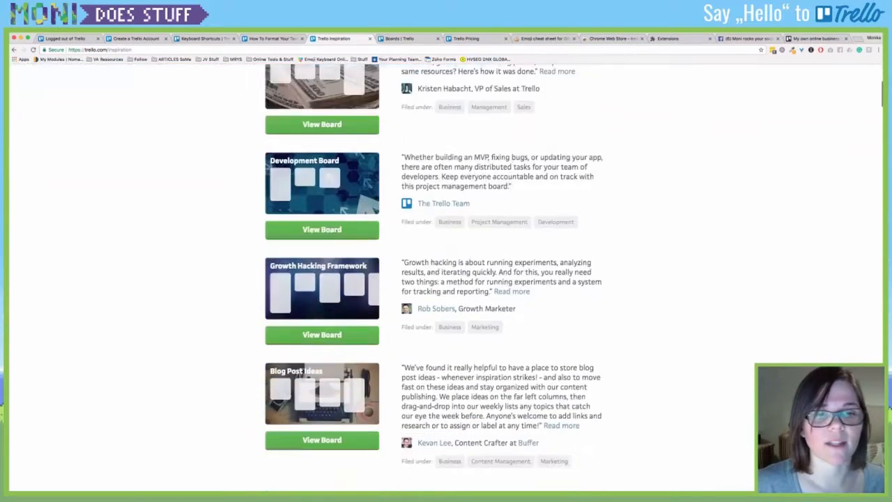
pyautogui.scroll(4, 446, 279)
pyautogui.scroll(-5, 446, 279)
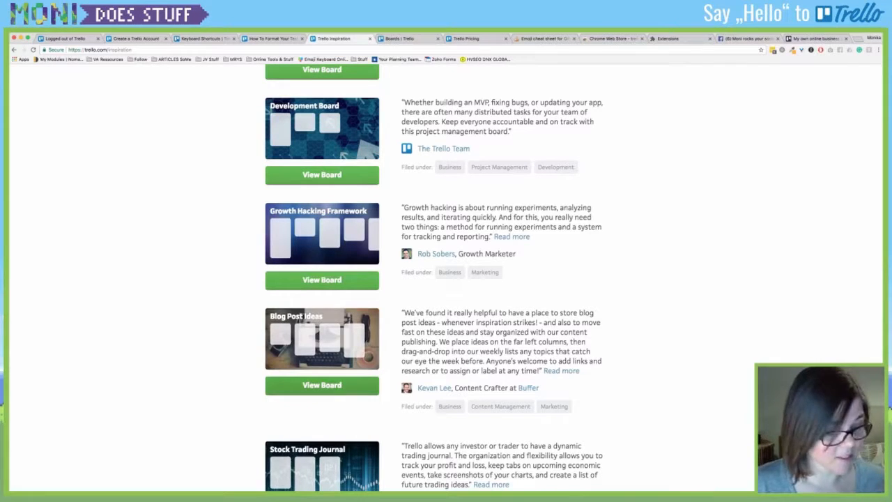
pyautogui.click(322, 386)
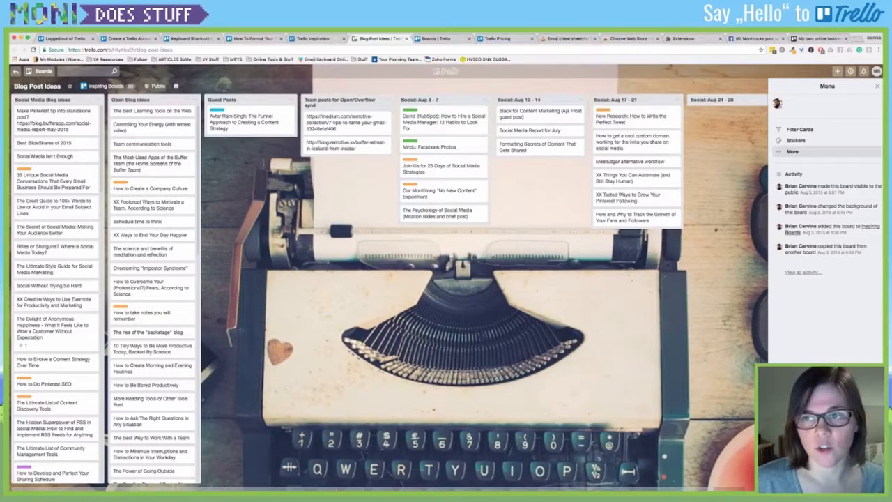
# Step: From the Blog Post Ideas board menu's More options, start Copy Board
pyautogui.click(792, 151)
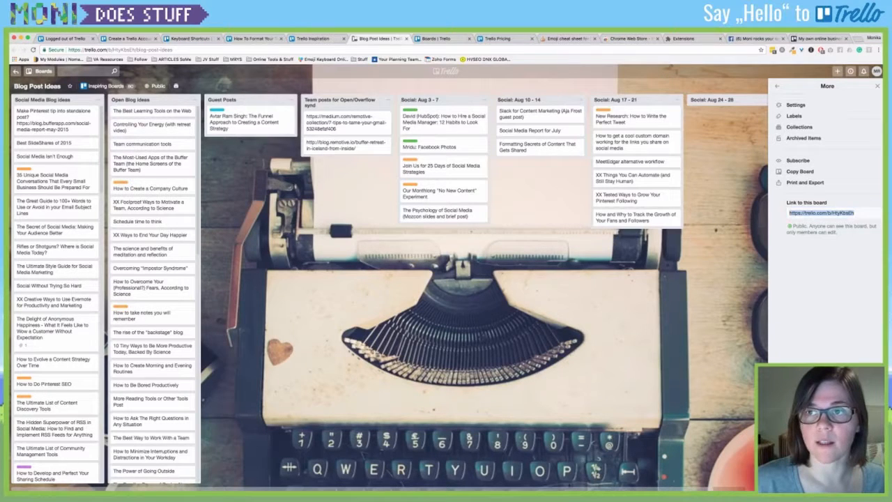
pyautogui.click(777, 85)
pyautogui.press('w')
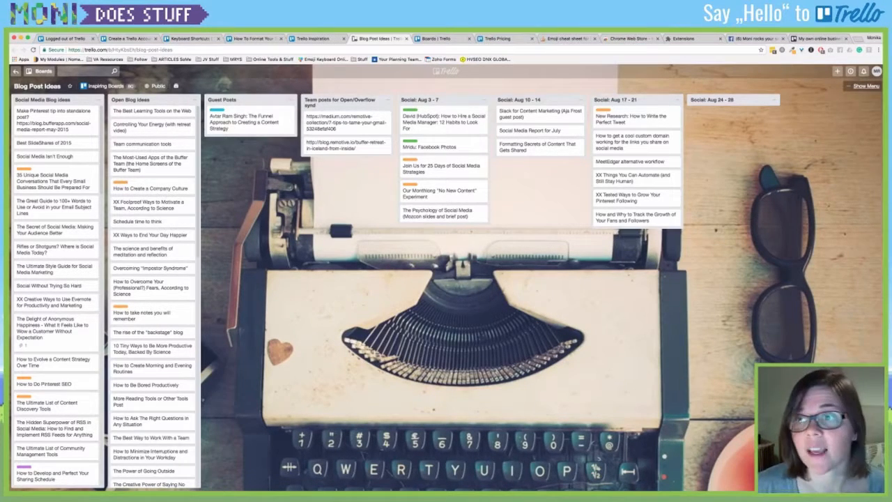
pyautogui.click(865, 87)
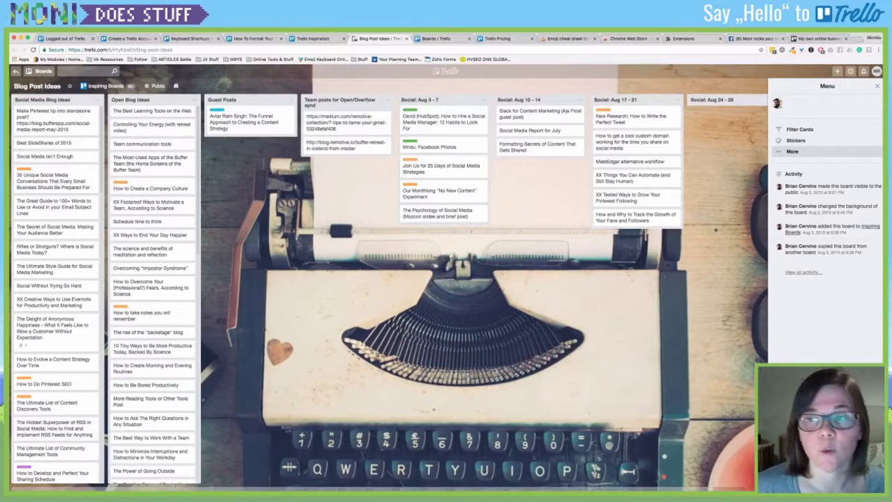
pyautogui.click(792, 151)
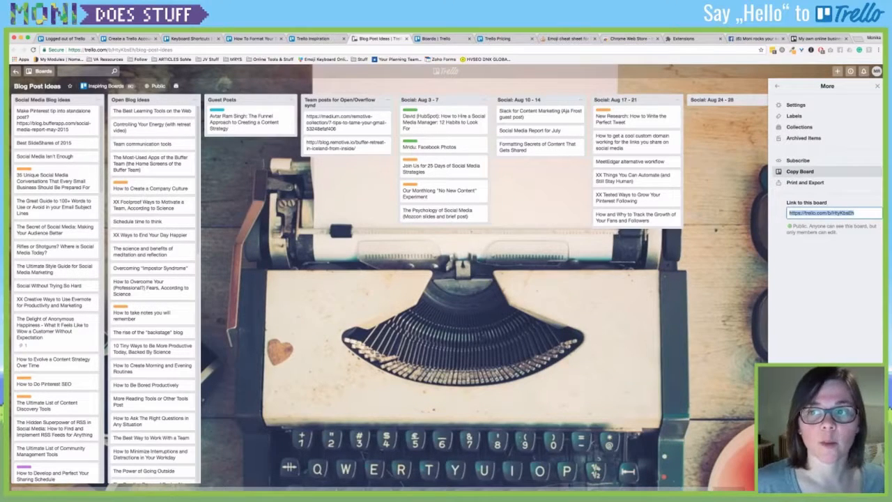
pyautogui.click(800, 172)
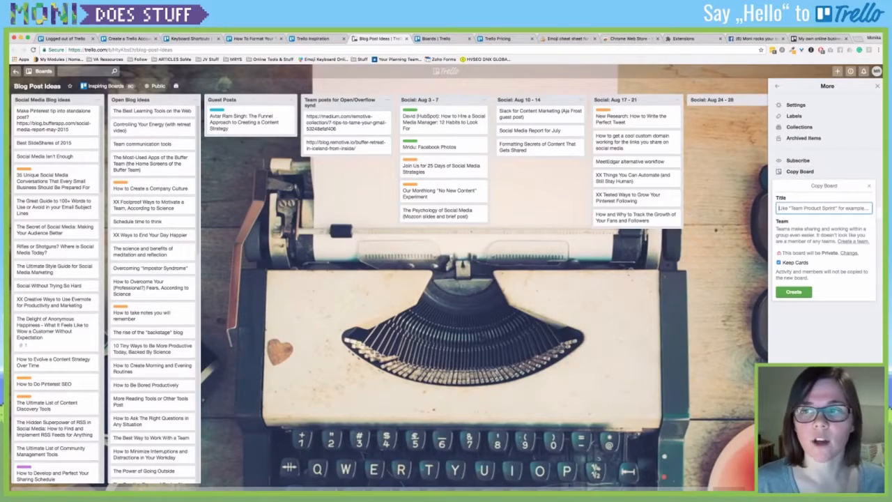
# Step: Create the board copy titled 'Blog post ideas from Trello', keeping its cards
pyautogui.write('Blog p')
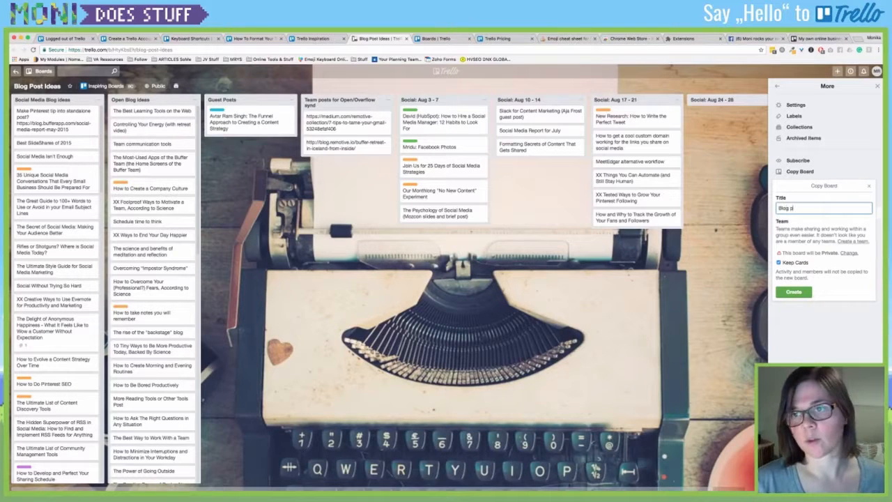
pyautogui.write('ost ideas from Trello')
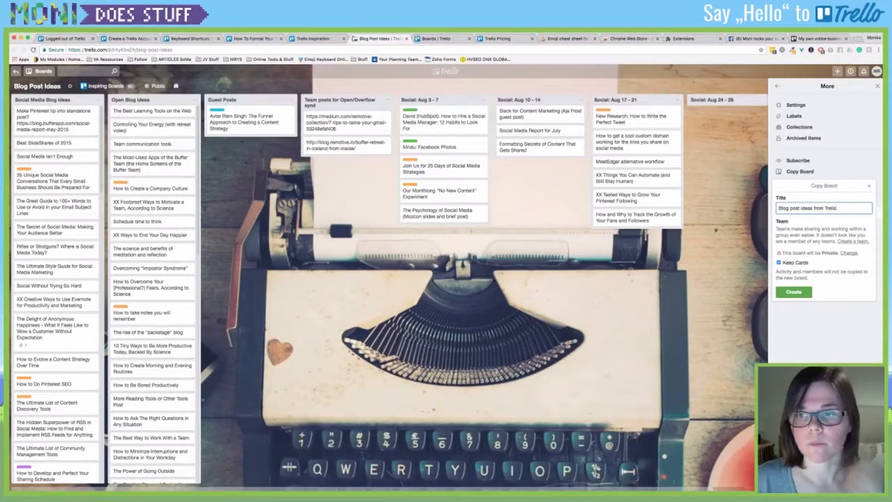
pyautogui.click(805, 292)
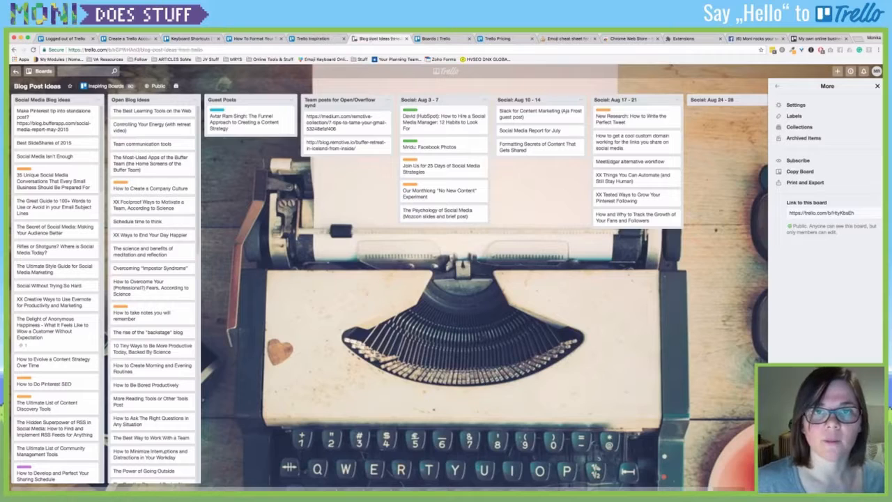
# Step: In the boards overview, star then unstar the copied board and open My own online business
pyautogui.click(446, 72)
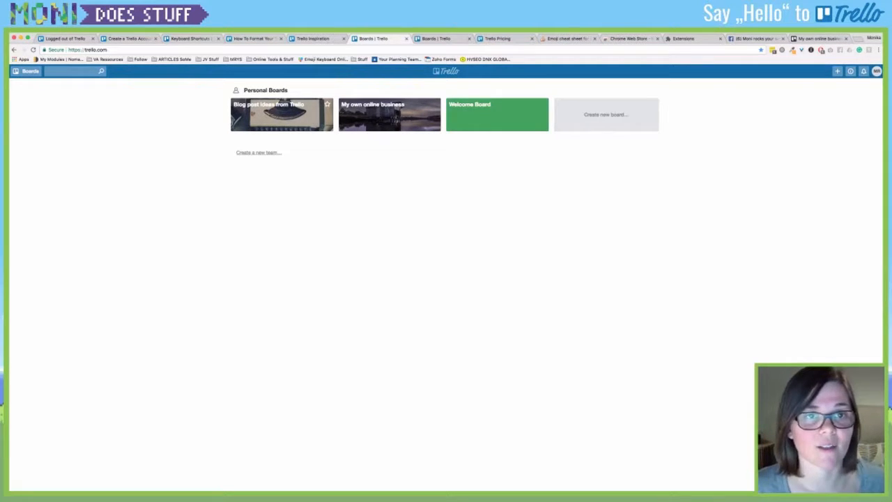
pyautogui.click(326, 104)
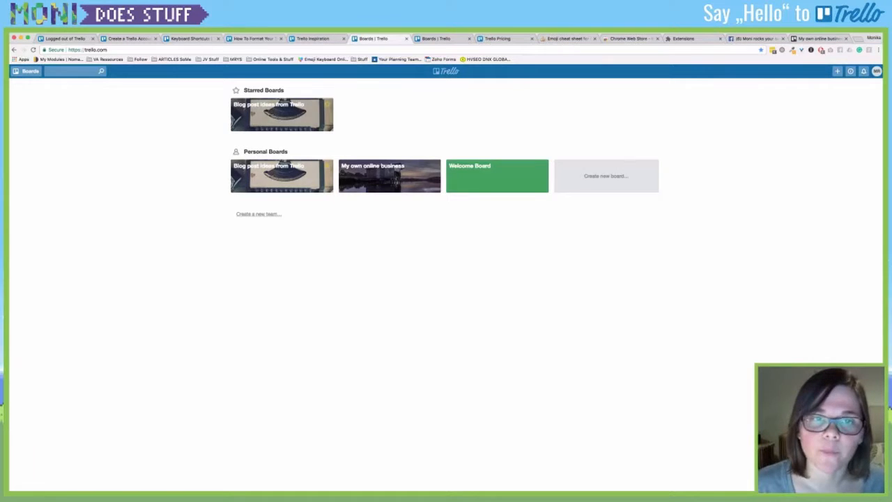
pyautogui.click(328, 105)
pyautogui.click(390, 115)
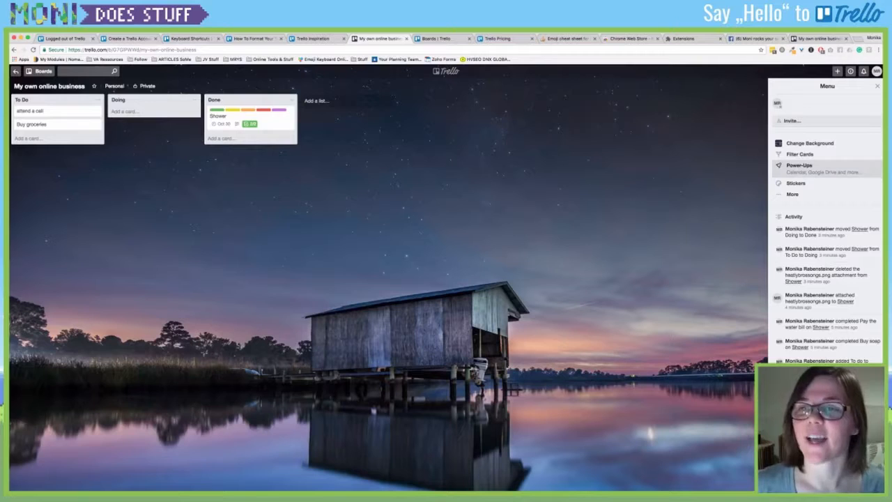
pyautogui.click(799, 167)
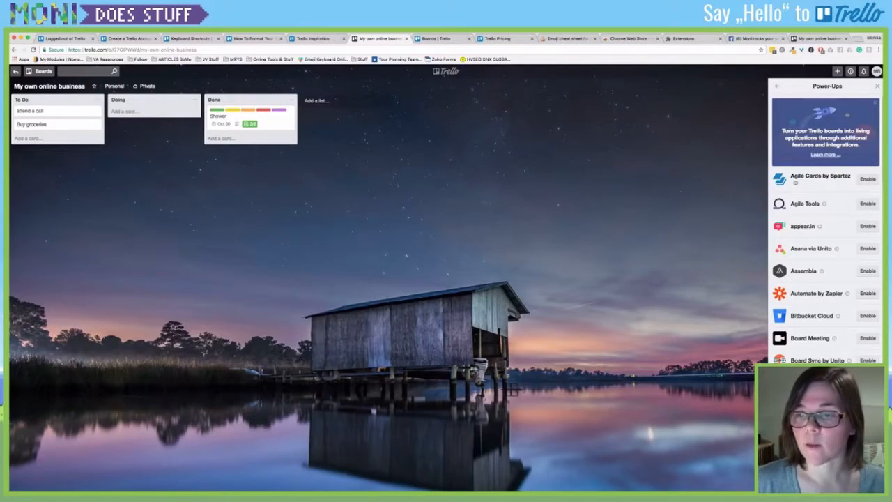
pyautogui.scroll(-3, 826, 223)
pyautogui.scroll(-3, 826, 223)
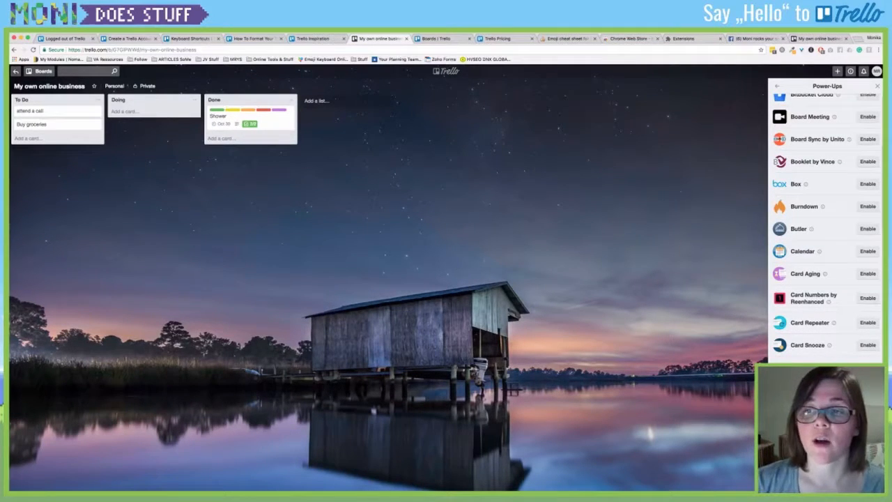
pyautogui.scroll(-6, 825, 223)
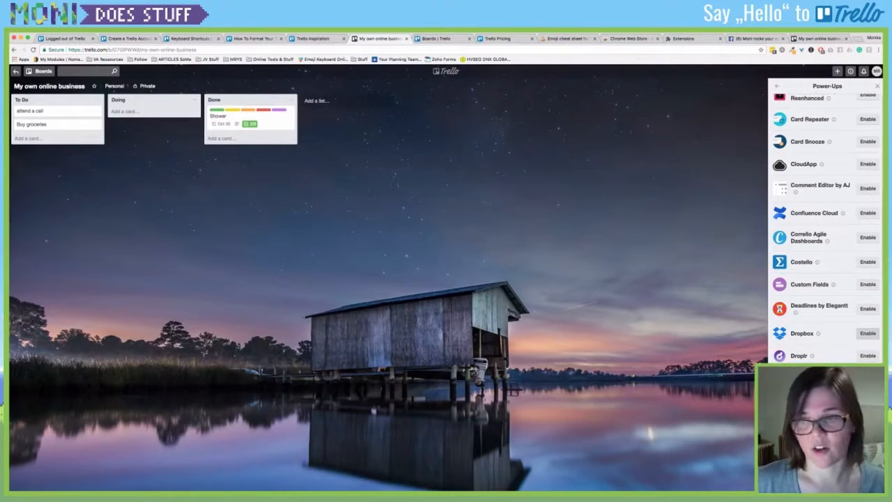
pyautogui.scroll(-2, 826, 223)
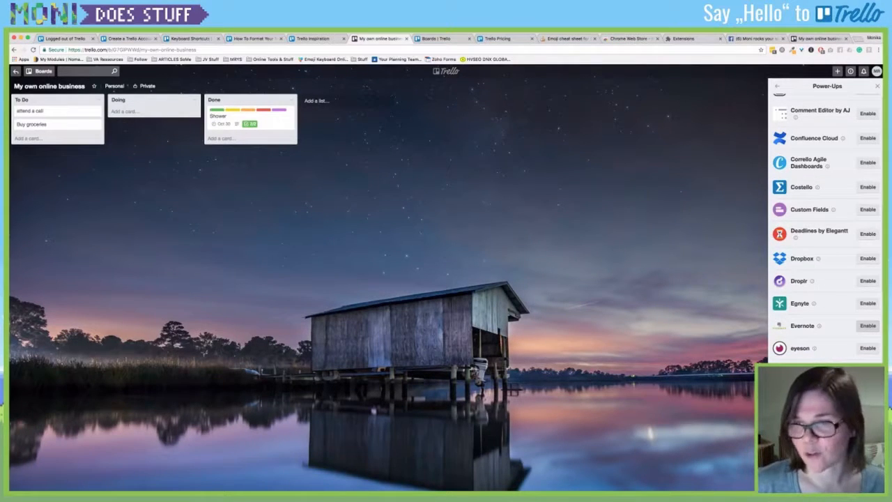
pyautogui.scroll(-2, 867, 325)
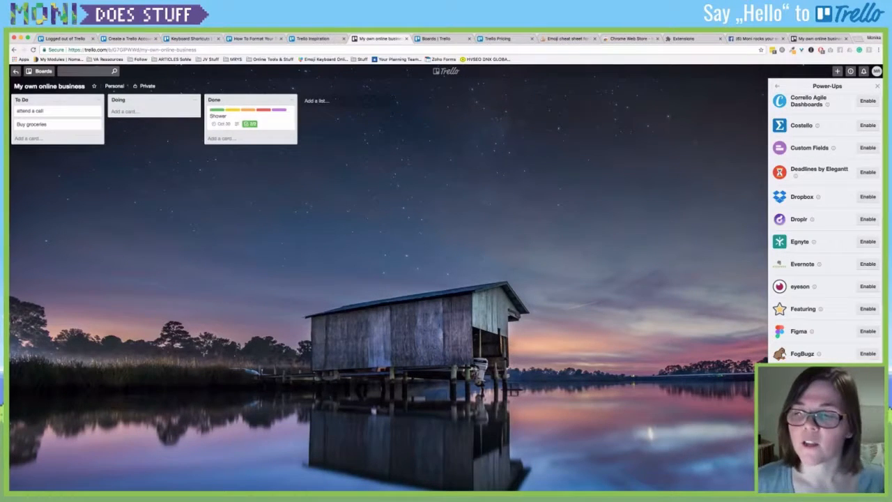
pyautogui.scroll(-4, 826, 216)
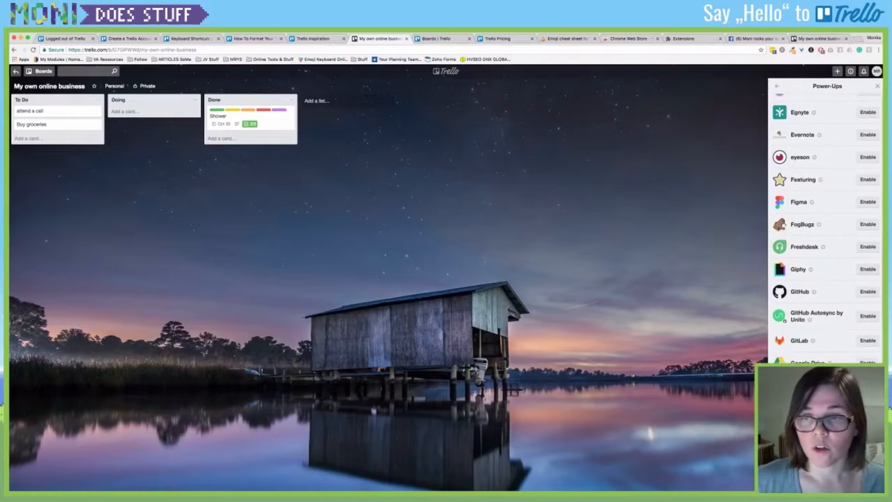
pyautogui.scroll(-3, 826, 223)
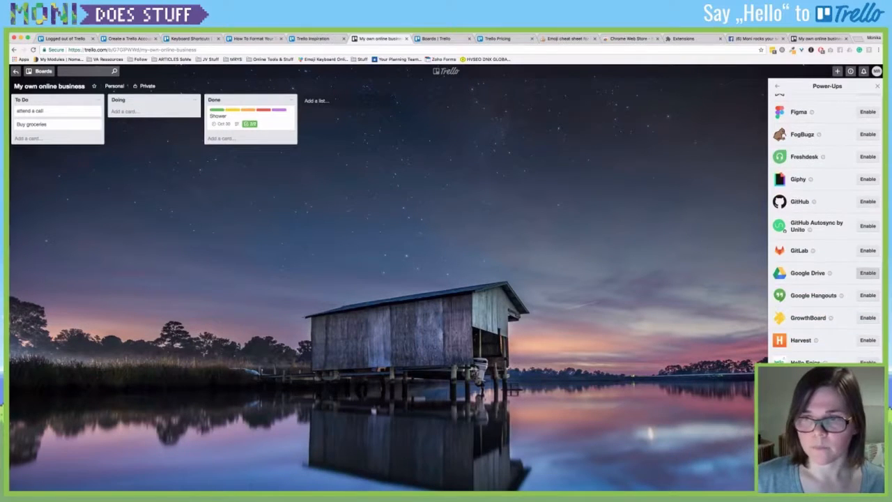
pyautogui.scroll(-8, 784, 243)
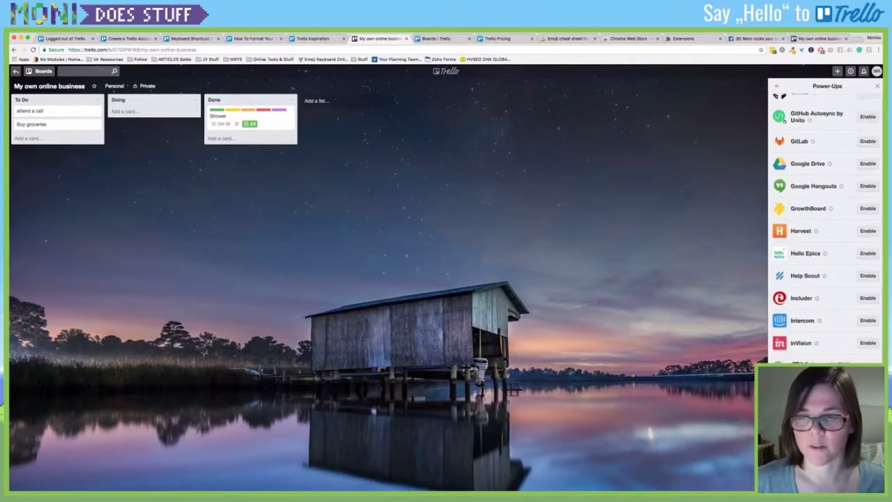
pyautogui.scroll(-15, 784, 243)
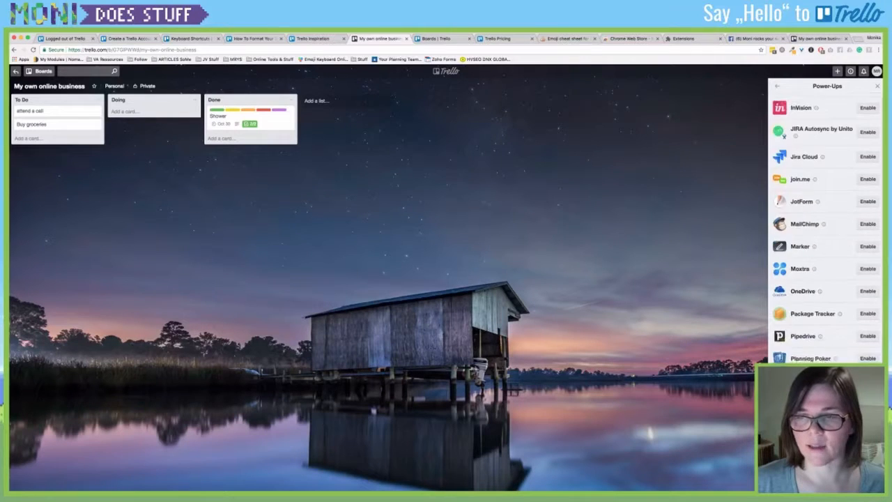
pyautogui.scroll(8, 826, 230)
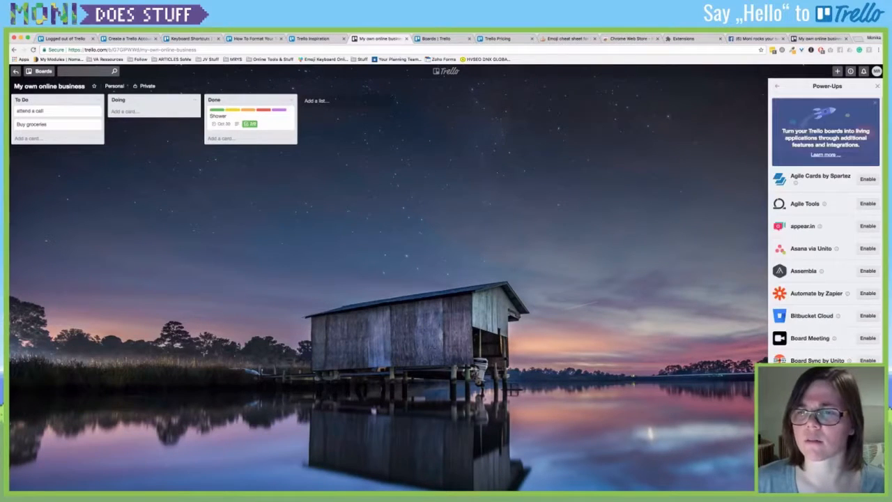
pyautogui.scroll(-3, 826, 230)
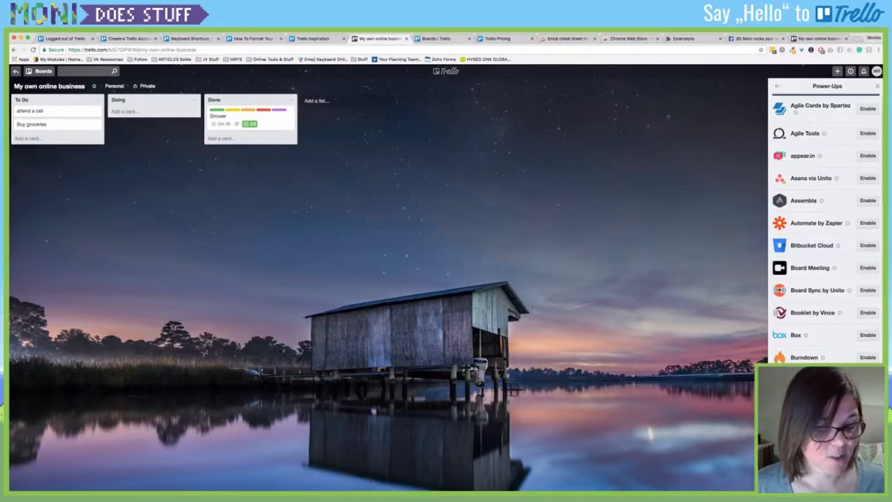
pyautogui.scroll(-5, 826, 223)
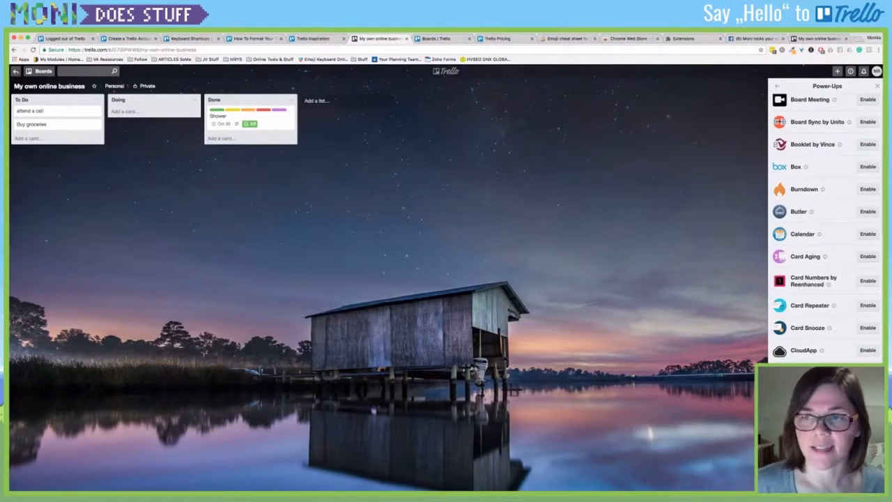
pyautogui.scroll(-10, 826, 223)
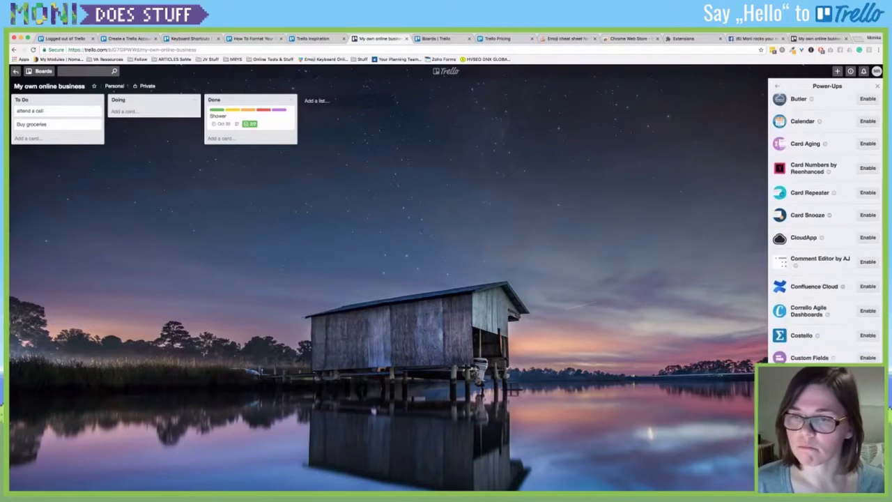
pyautogui.scroll(-10, 826, 223)
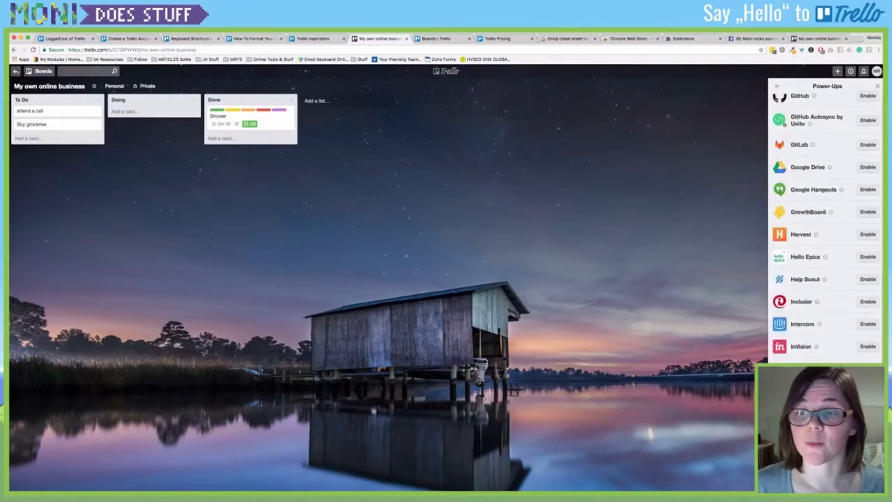
pyautogui.scroll(-3, 826, 223)
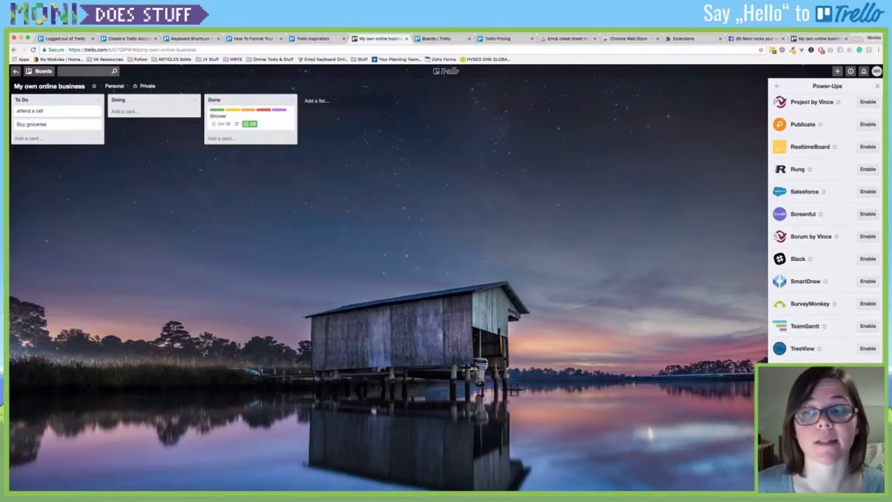
pyautogui.scroll(6, 825, 223)
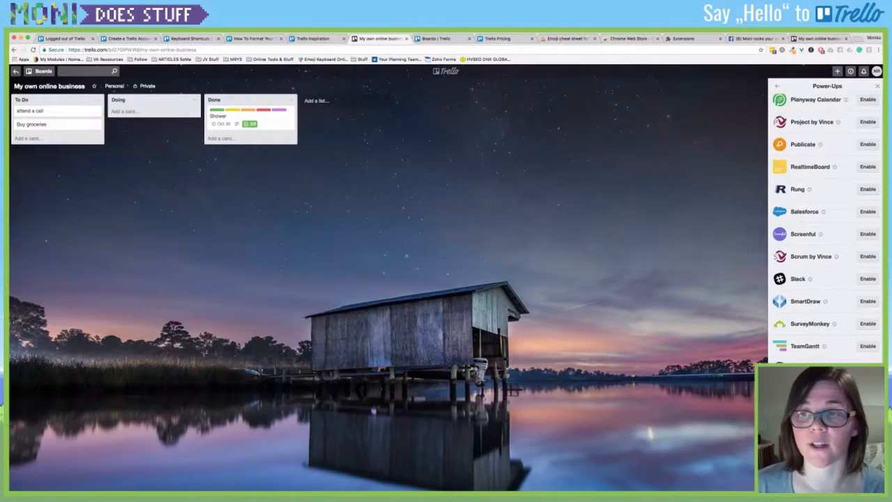
pyautogui.scroll(1, 826, 223)
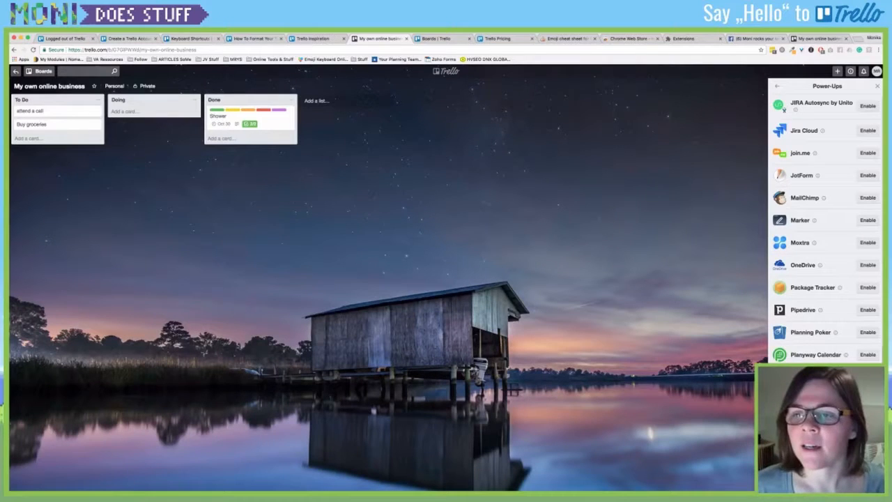
pyautogui.scroll(-6, 784, 110)
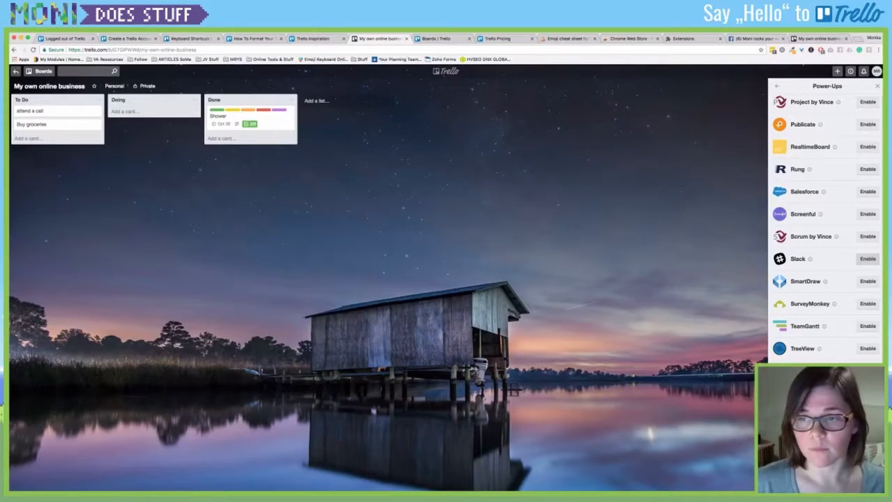
pyautogui.scroll(10, 868, 258)
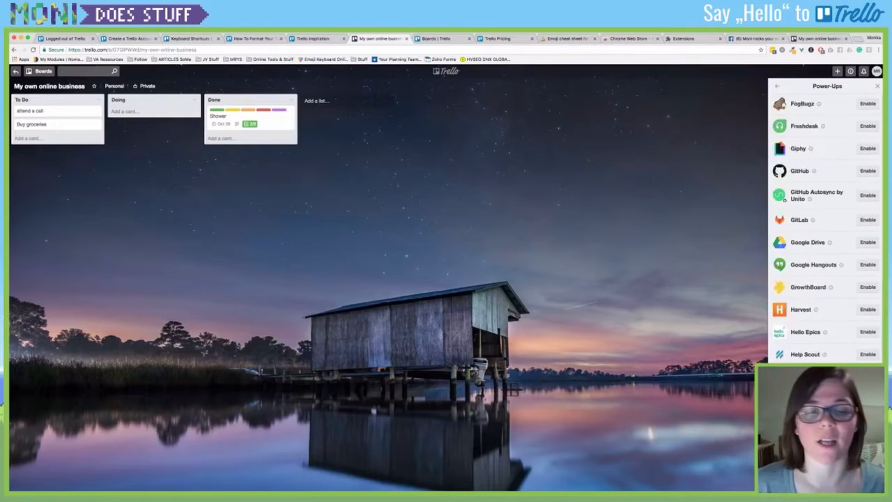
pyautogui.scroll(5, 826, 223)
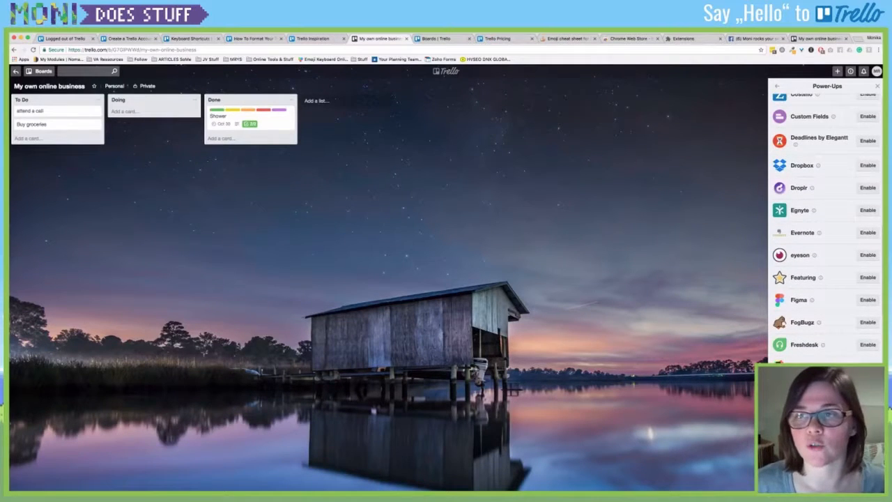
pyautogui.scroll(5, 826, 223)
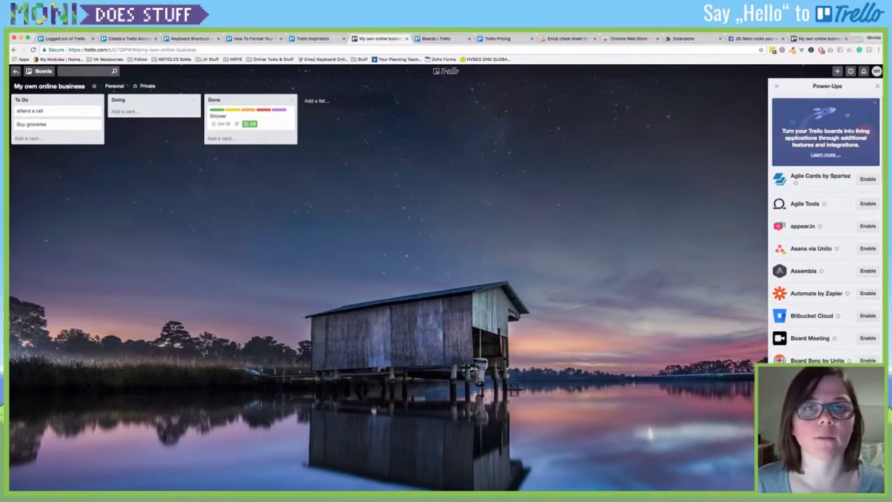
# Step: Review the Free, Business Class and Enterprise pricing plans, then open My own online business from Boards
pyautogui.click(499, 39)
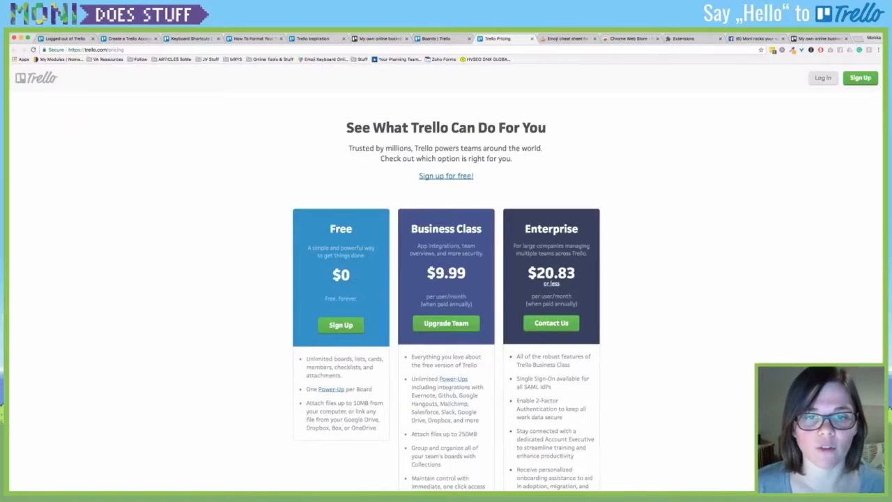
pyautogui.scroll(-2, 446, 279)
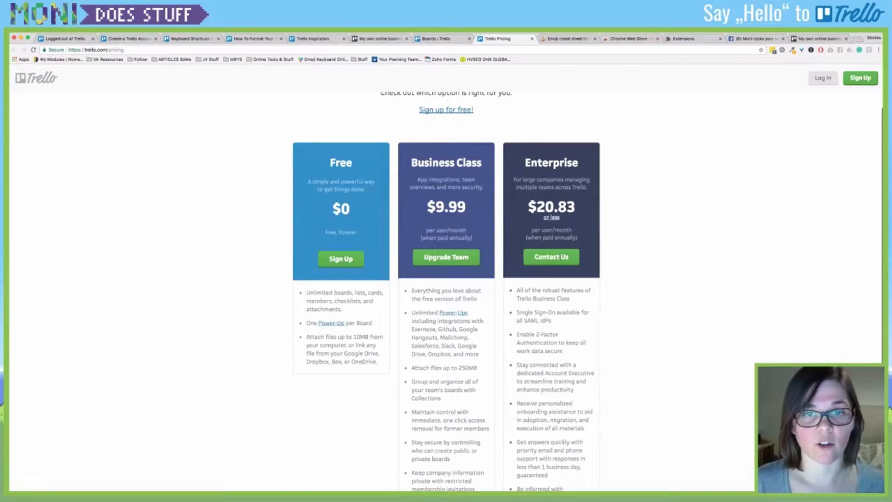
pyautogui.scroll(-2, 446, 279)
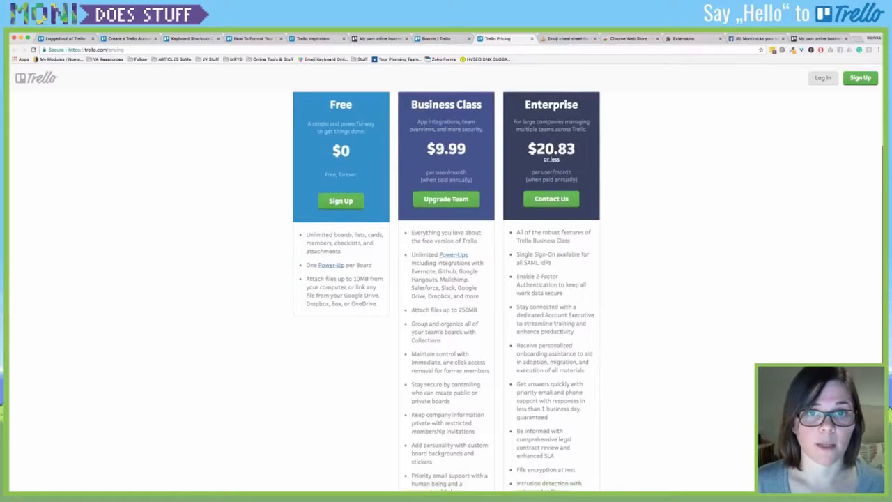
pyautogui.scroll(-3, 446, 279)
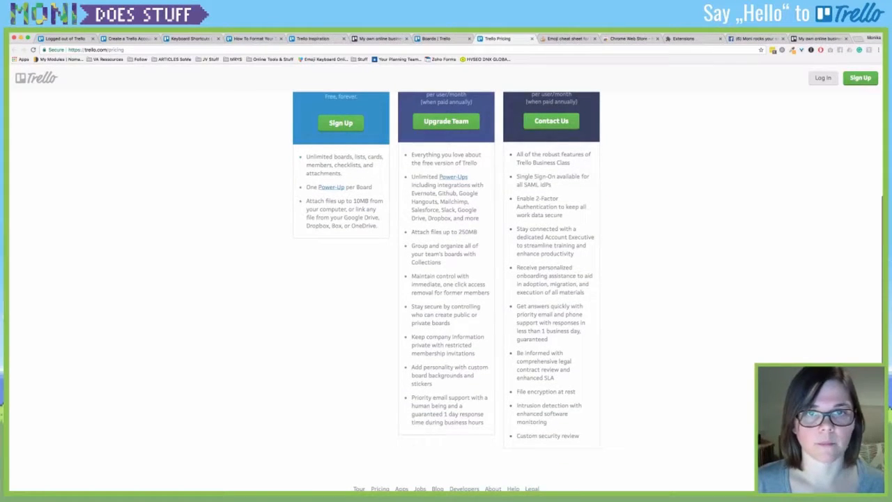
pyautogui.scroll(1, 446, 279)
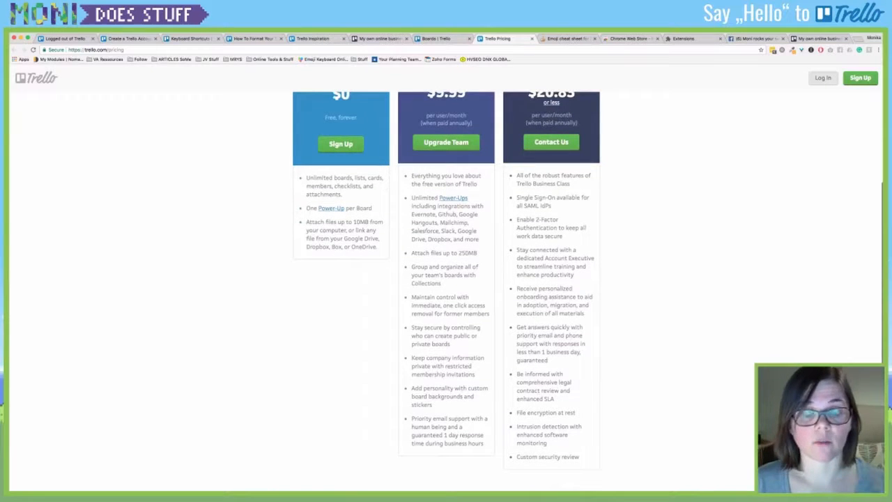
pyautogui.scroll(3, 446, 279)
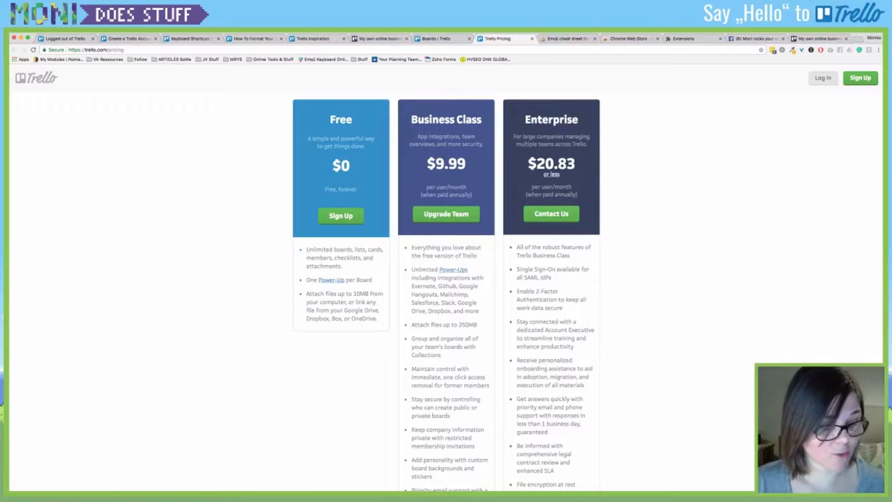
pyautogui.click(439, 39)
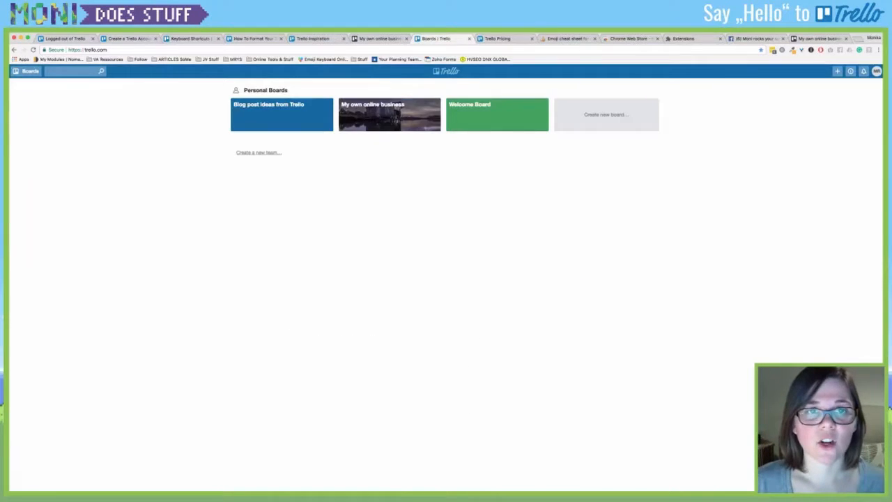
pyautogui.click(392, 113)
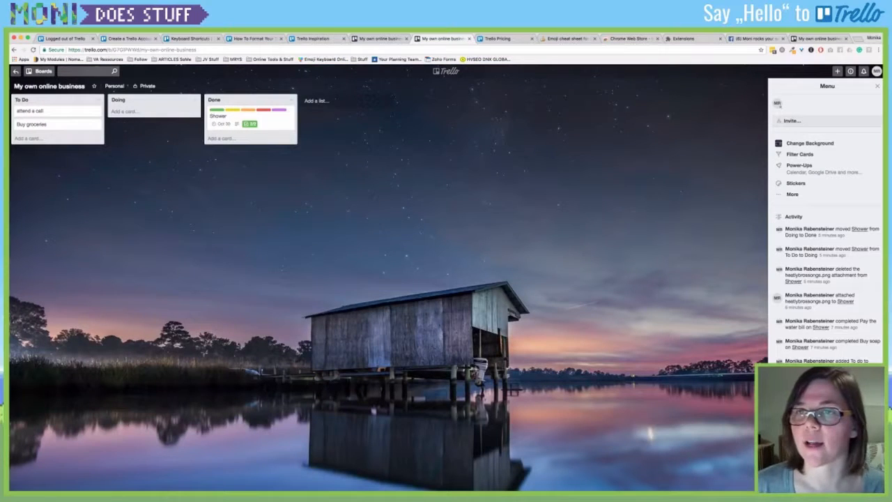
# Step: Invite the second Trello account by name to the 'My own online business' board
pyautogui.click(791, 120)
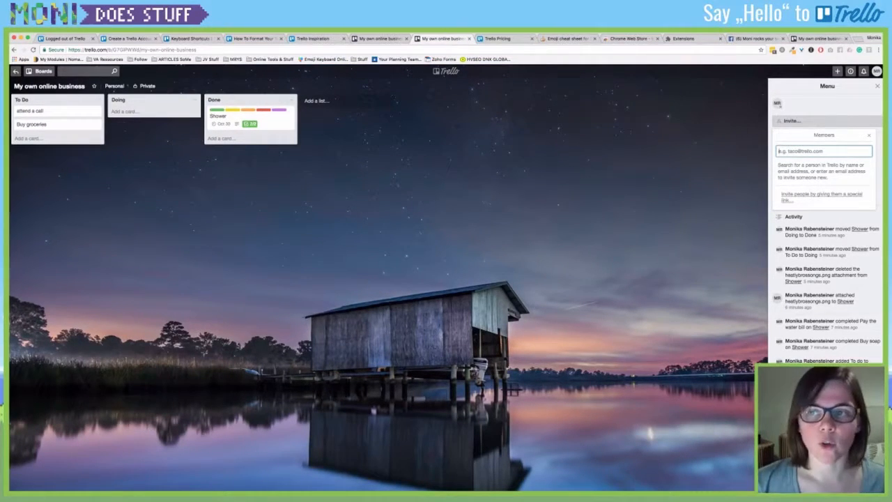
pyautogui.write('monika')
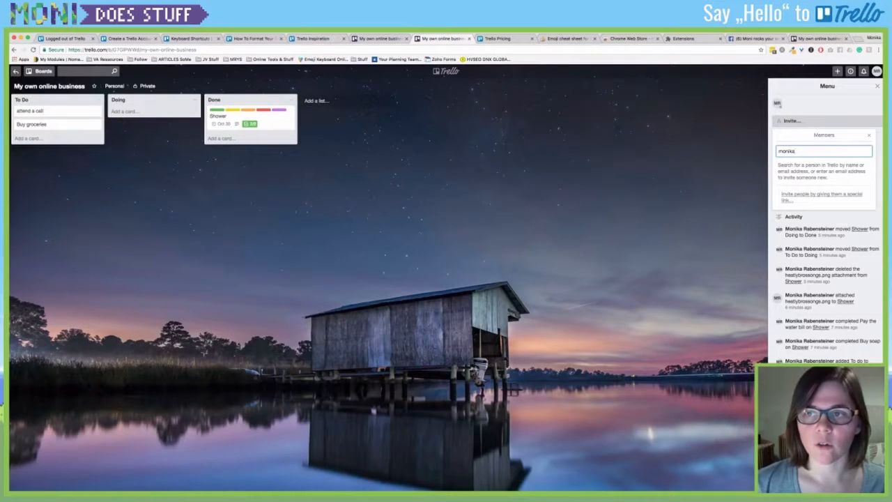
pyautogui.write('rabe')
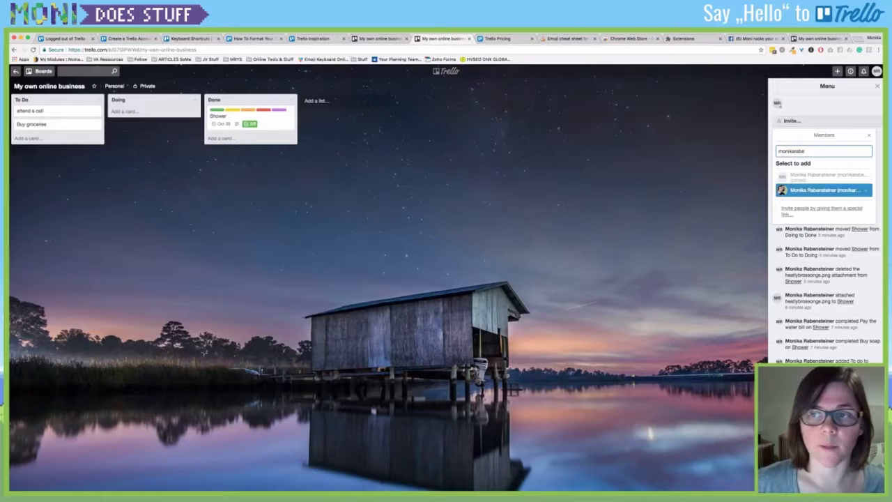
pyautogui.press('Return')
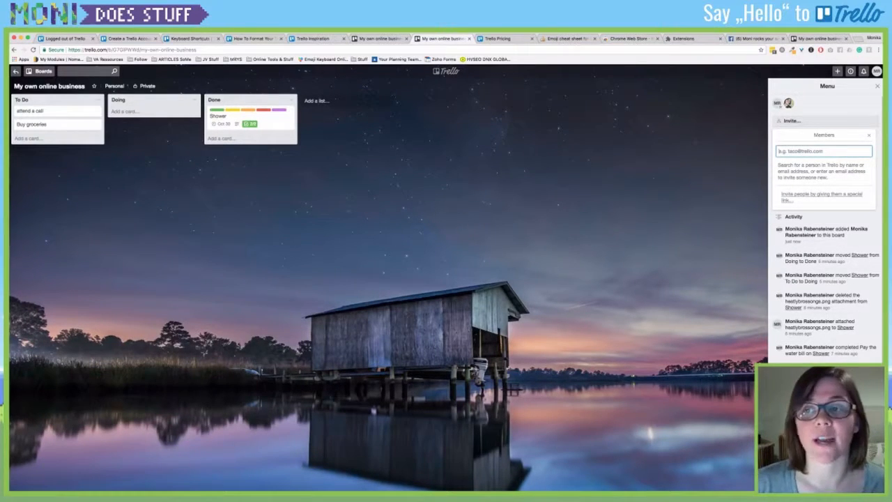
pyautogui.press('Escape')
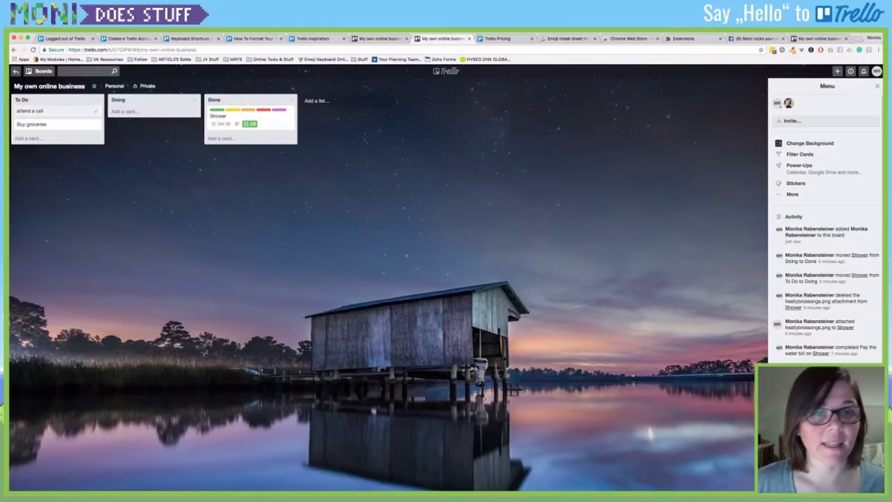
# Step: Add yourself as a member of the 'attend a call' card
pyautogui.click(30, 111)
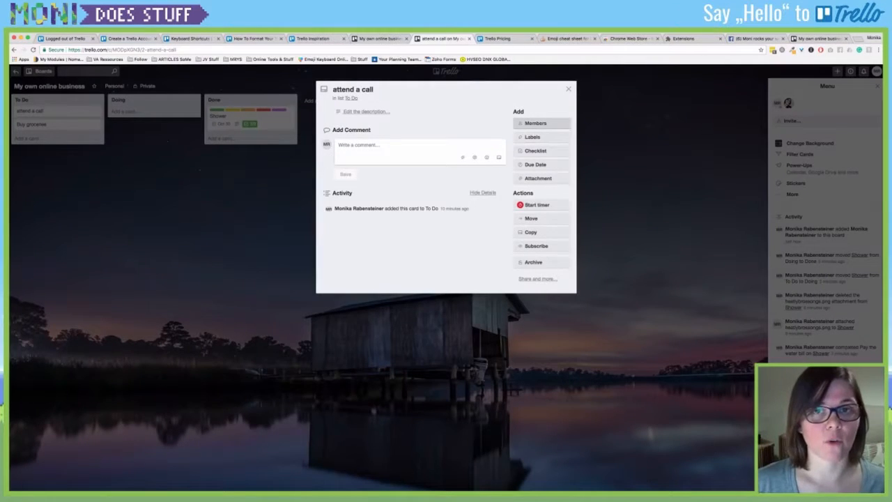
pyautogui.press('m')
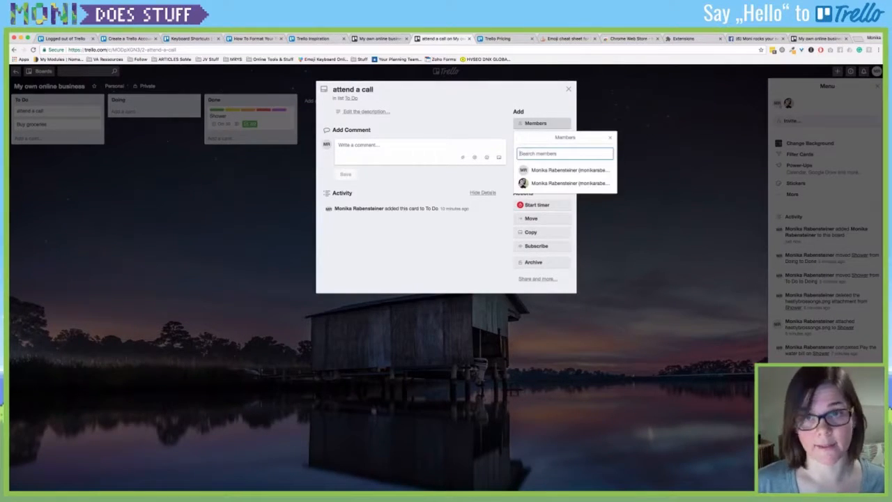
pyautogui.press('Down')
pyautogui.press('Down')
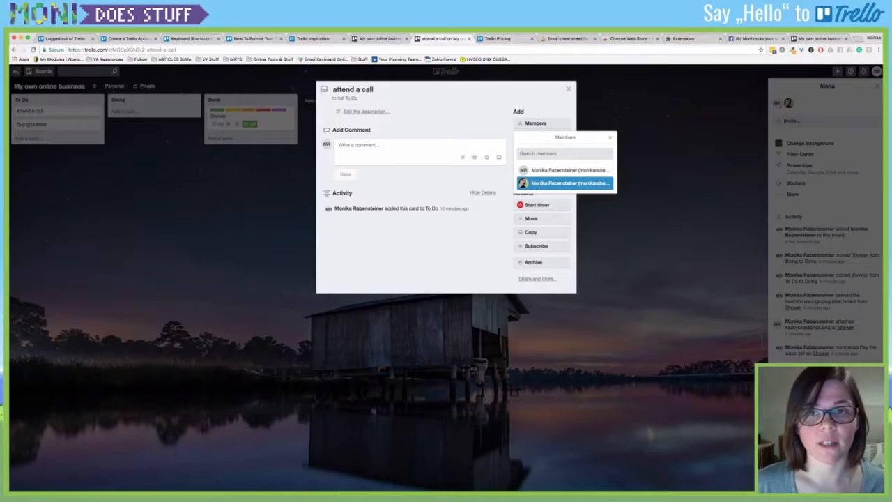
pyautogui.press('Return')
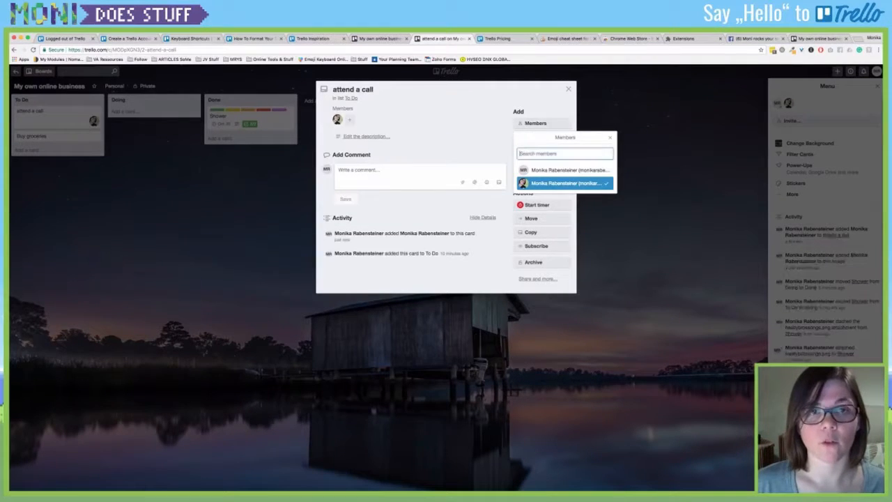
pyautogui.press('Escape')
pyautogui.press('Escape')
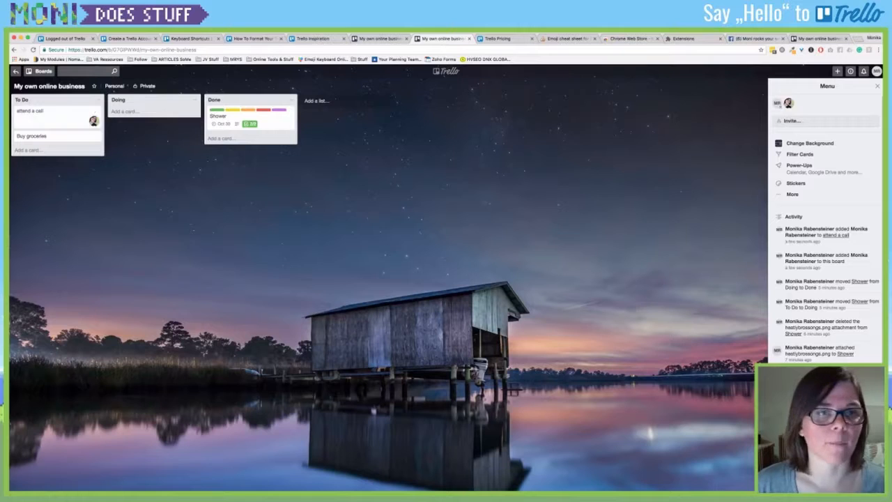
# Step: Join the 'Shower' card as a member, then show Trello's information tips
pyautogui.click(244, 117)
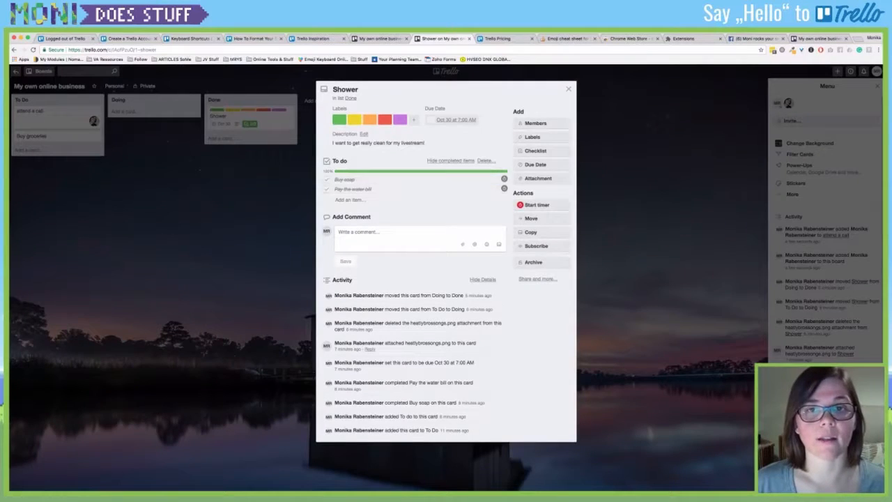
pyautogui.click(535, 123)
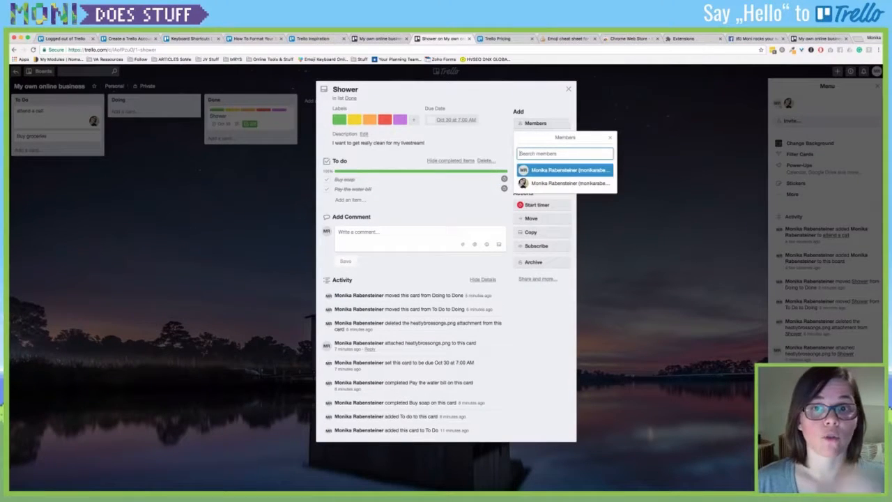
pyautogui.click(566, 170)
pyautogui.press('Escape')
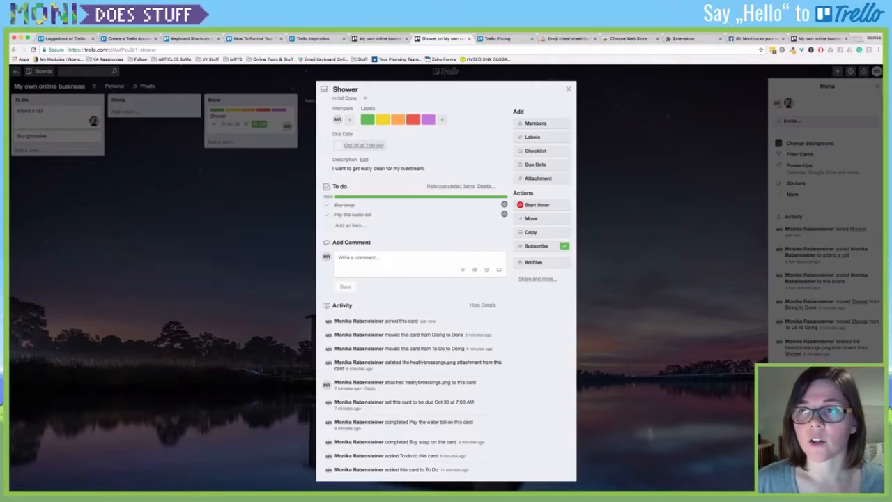
pyautogui.press('Escape')
pyautogui.click(850, 71)
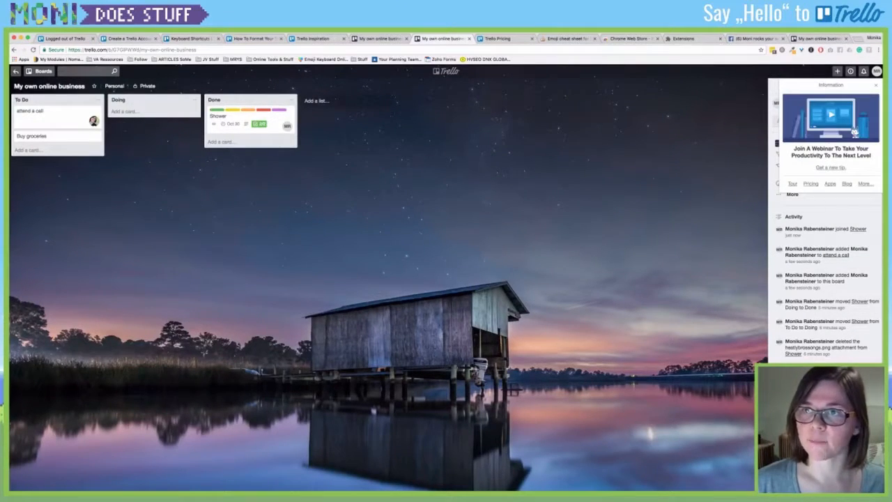
pyautogui.click(876, 71)
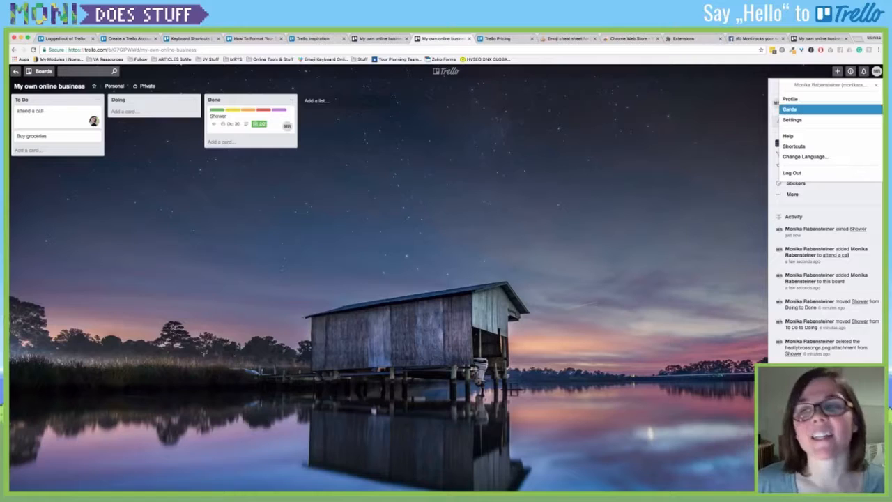
pyautogui.click(790, 109)
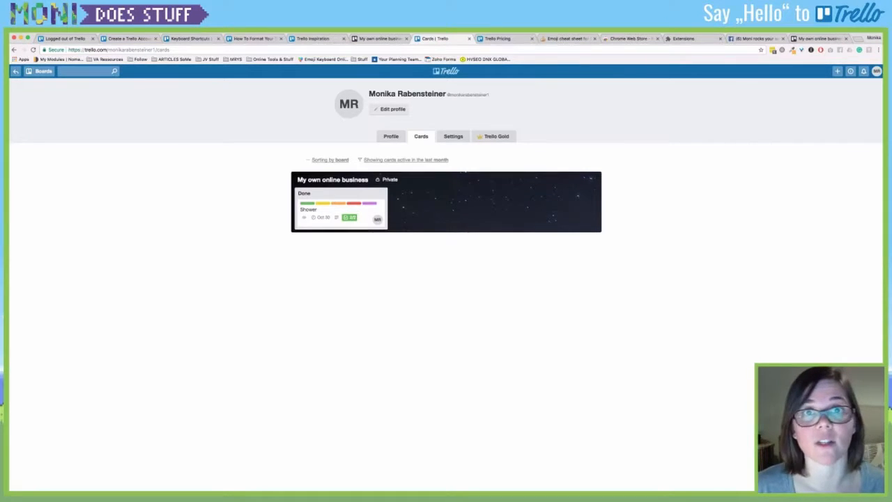
pyautogui.click(446, 71)
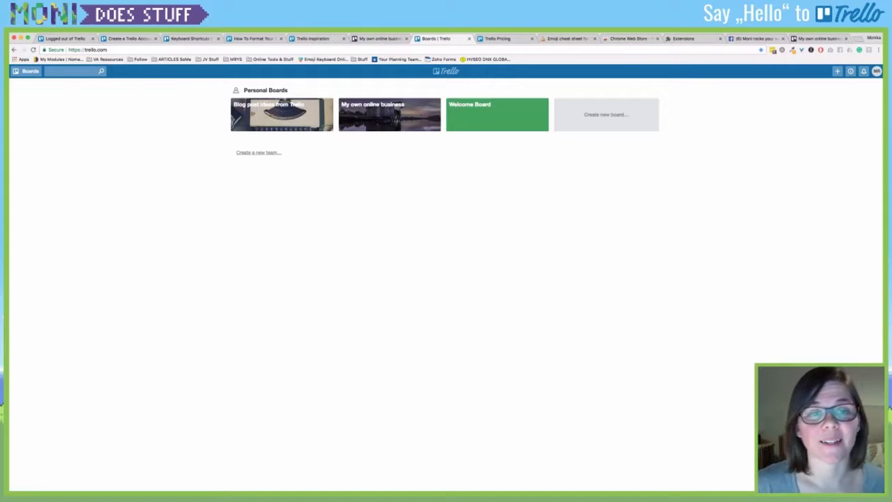
pyautogui.click(406, 119)
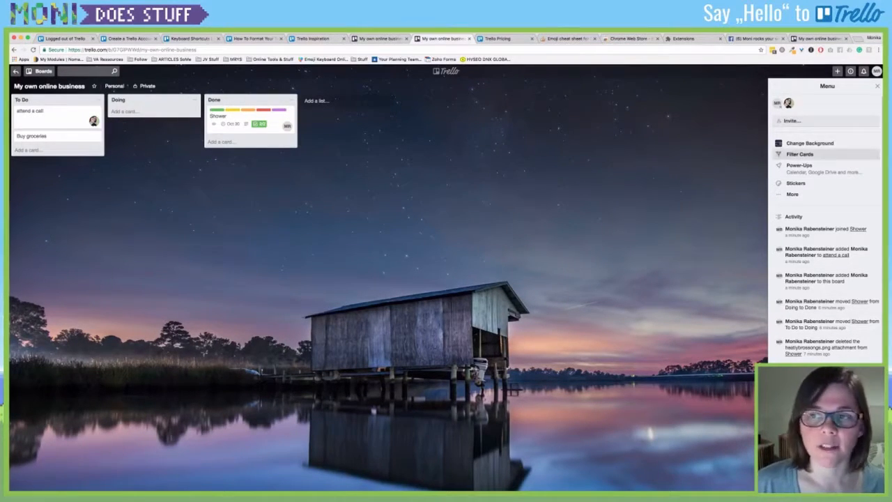
# Step: Close the Filter Cards side panel and open the 'attend a call' card's details
pyautogui.click(799, 154)
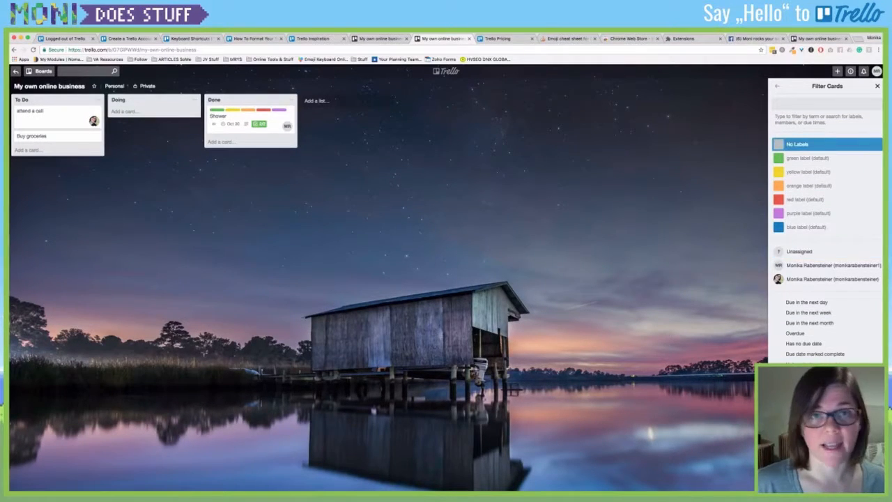
pyautogui.click(877, 86)
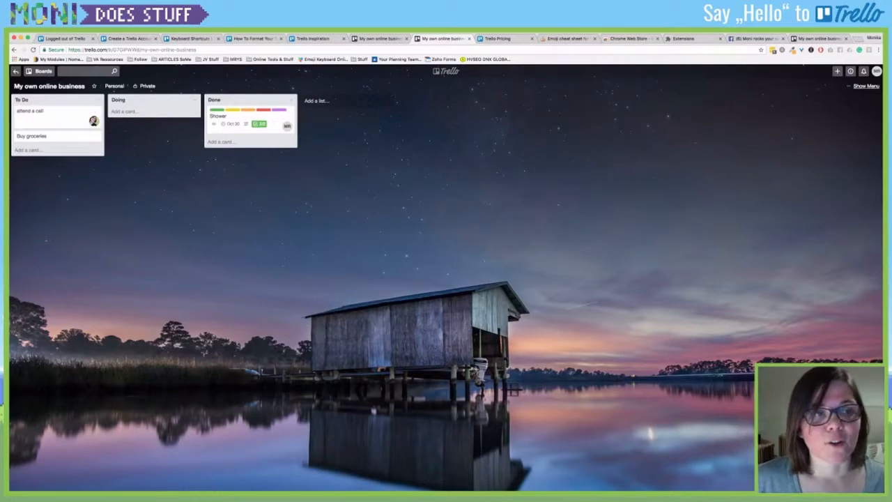
pyautogui.press('Return')
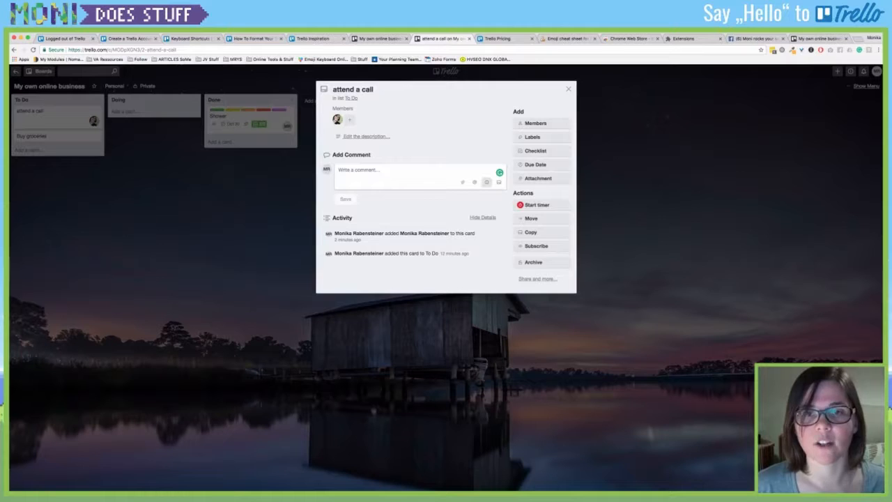
# Step: Look up emoji codes on the Emoji cheat sheet from the comment's emoji picker
pyautogui.click(487, 182)
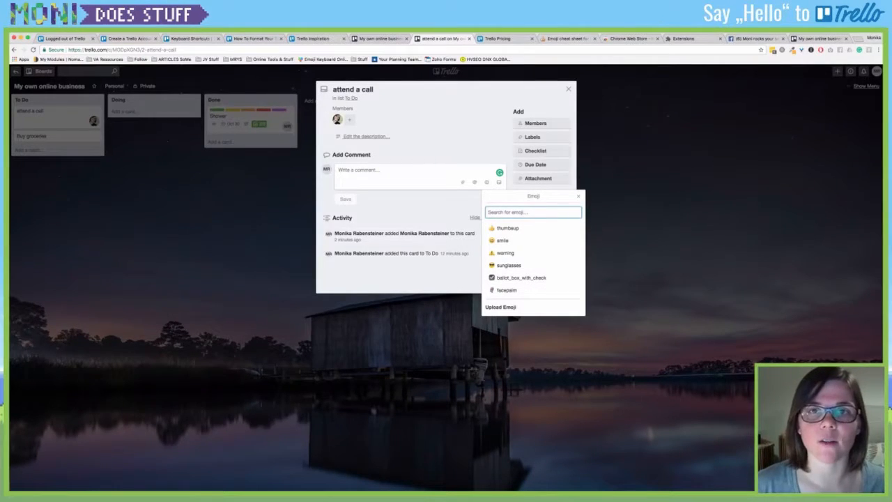
pyautogui.click(568, 38)
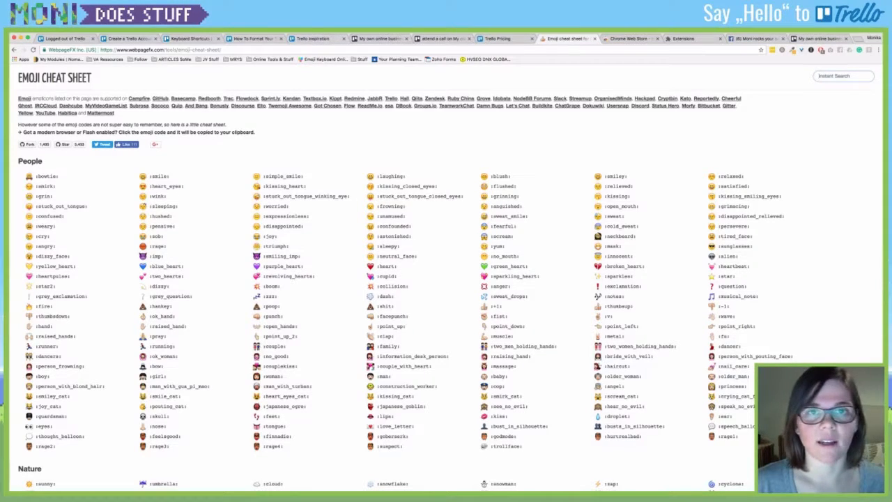
pyautogui.hotkey('ctrl', 'shift', 'Tab')
pyautogui.hotkey('ctrl', 'shift', 'Tab')
# Step: Post a ':cow:' comment on the card, then close and reopen it
pyautogui.click(362, 174)
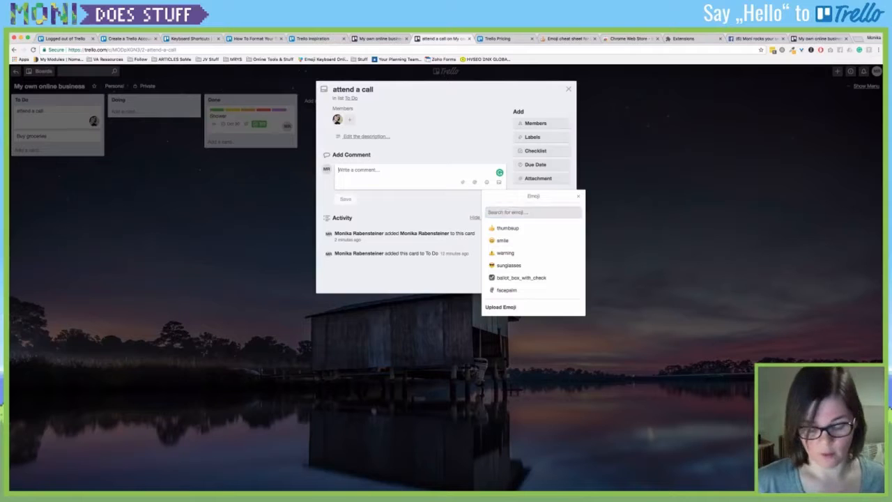
pyautogui.write(':cow:')
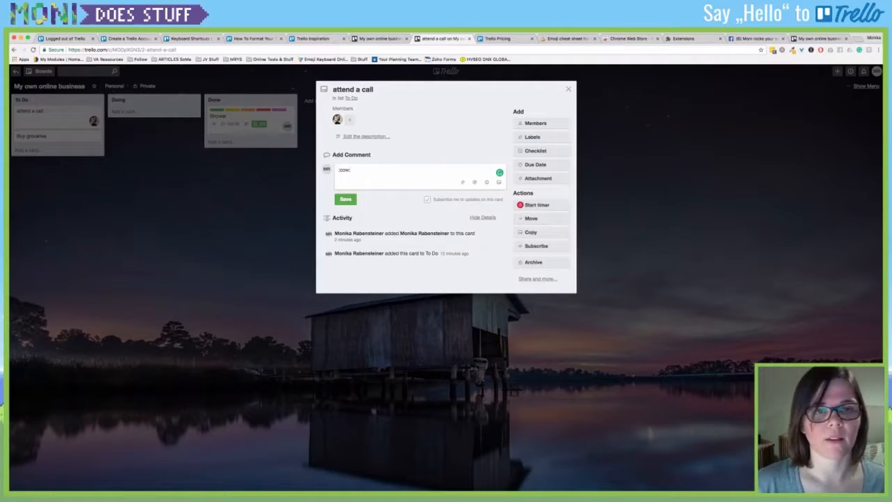
pyautogui.press('Return')
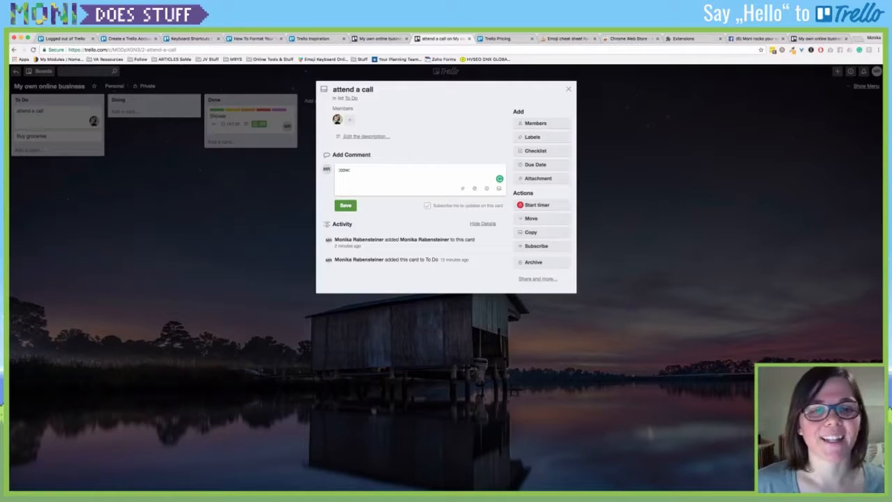
pyautogui.press('super+Return')
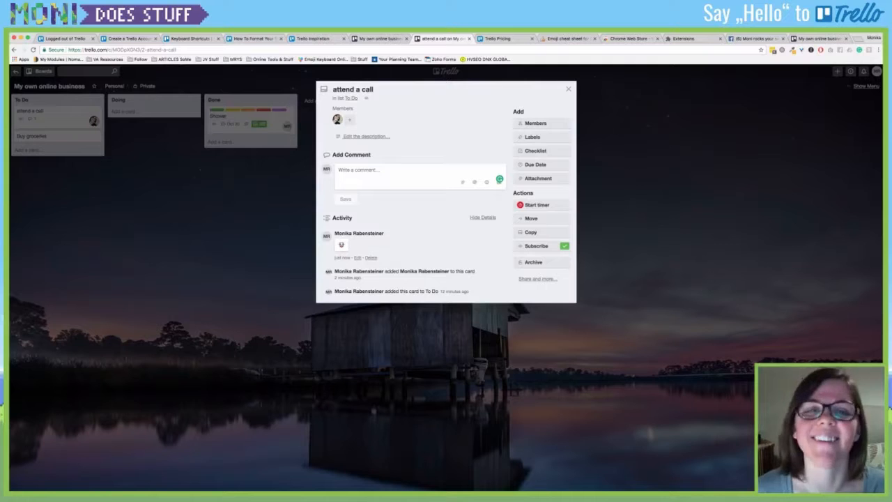
pyautogui.press('Escape')
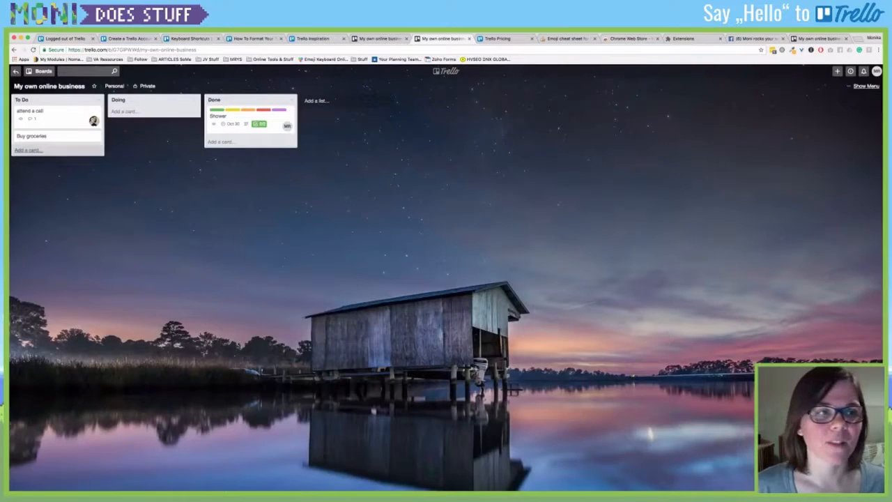
pyautogui.press('Return')
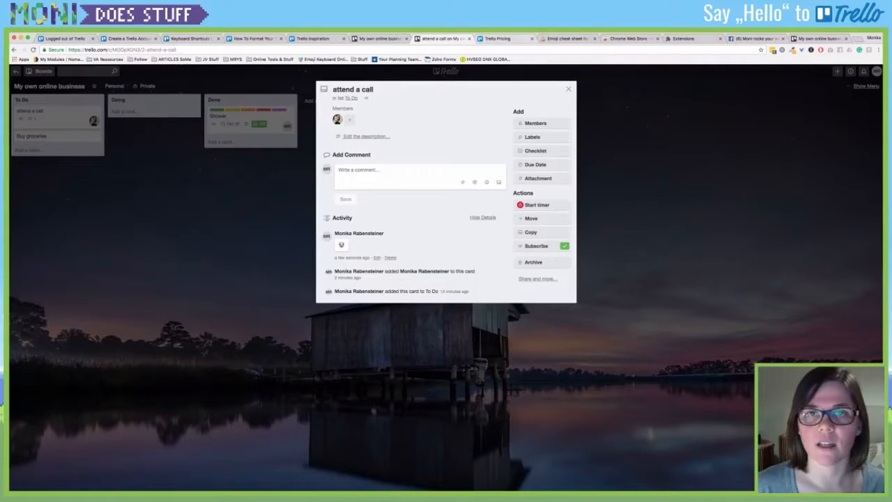
# Step: Replace the gibberish description with '**bold**', save it, and reopen the description editor
pyautogui.click(365, 136)
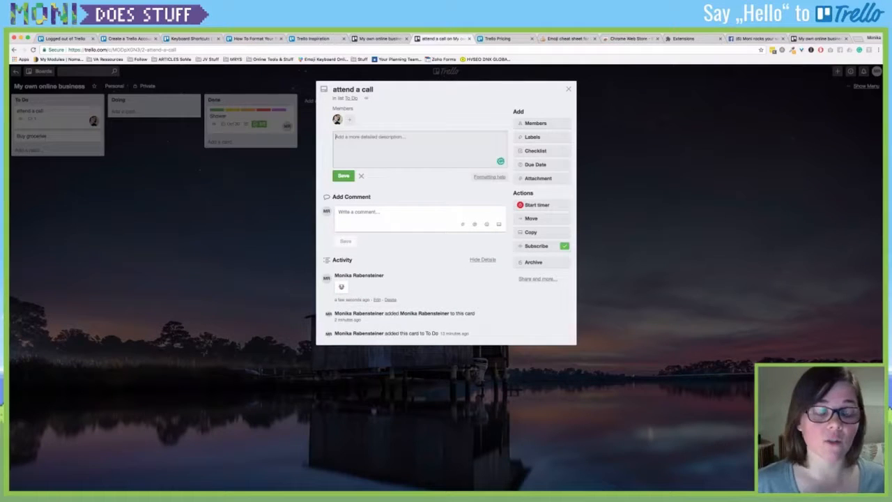
pyautogui.write('eeeasdfsdfe')
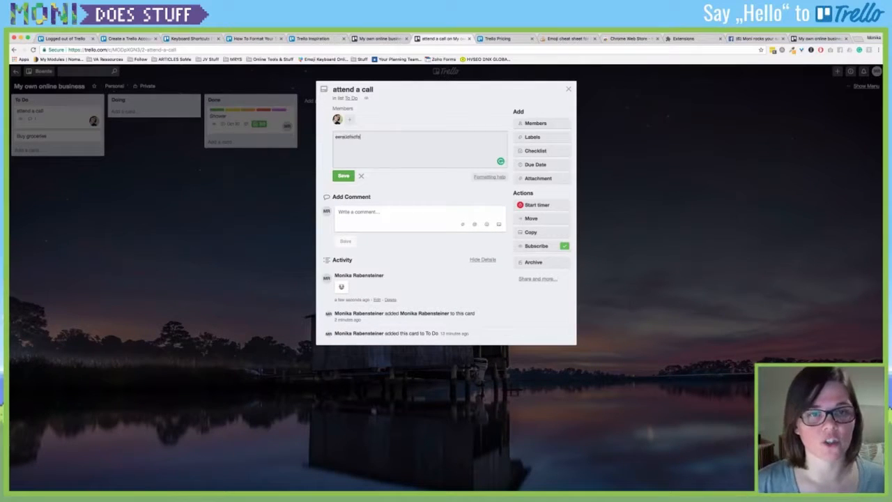
pyautogui.write(' sdfsdfsdf')
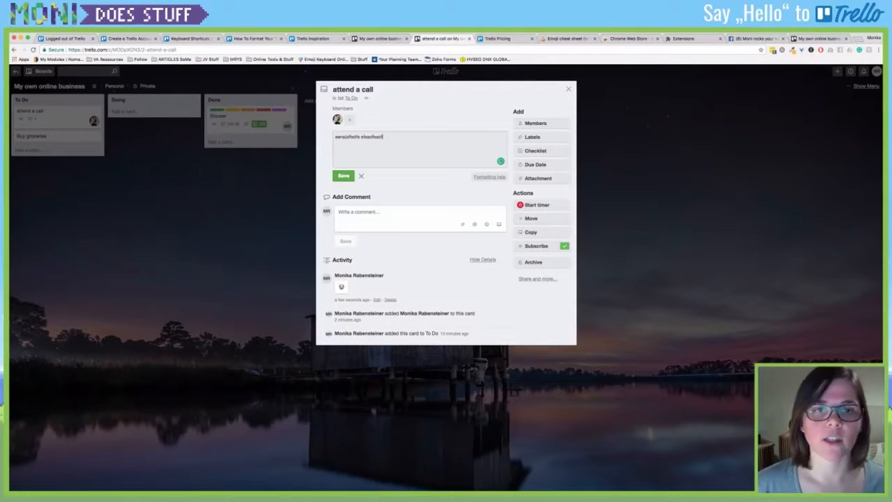
pyautogui.press('Return')
pyautogui.hotkey('ctrl', 'a')
pyautogui.press('BackSpace')
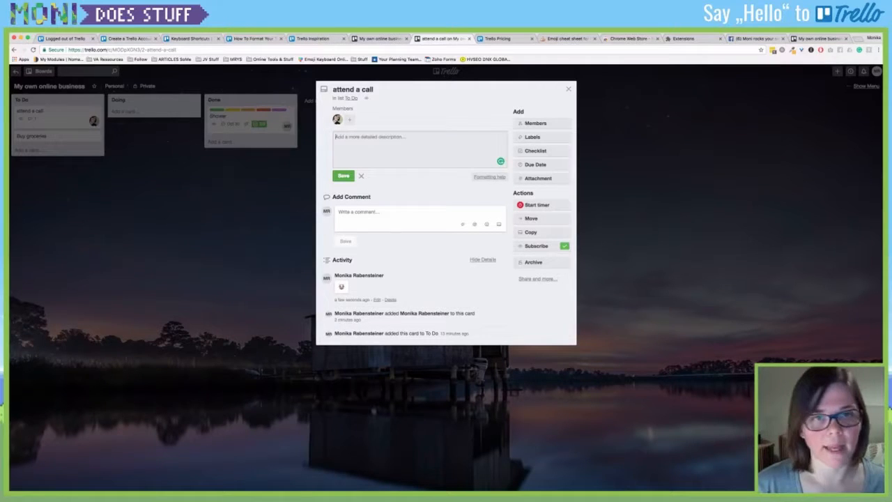
pyautogui.write('**bold**')
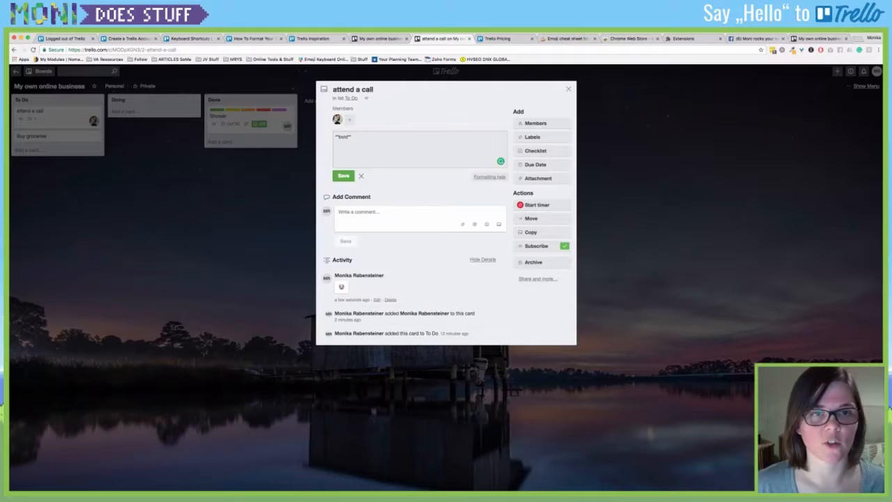
pyautogui.press('super+Return')
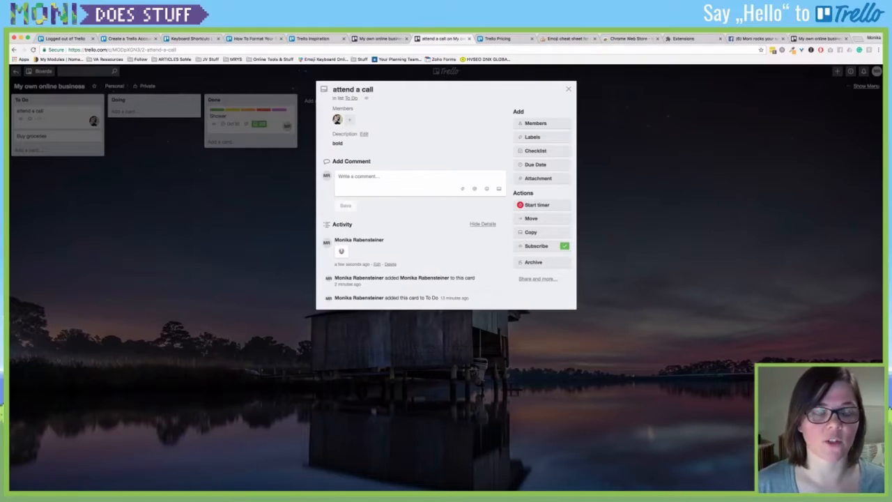
pyautogui.press('e')
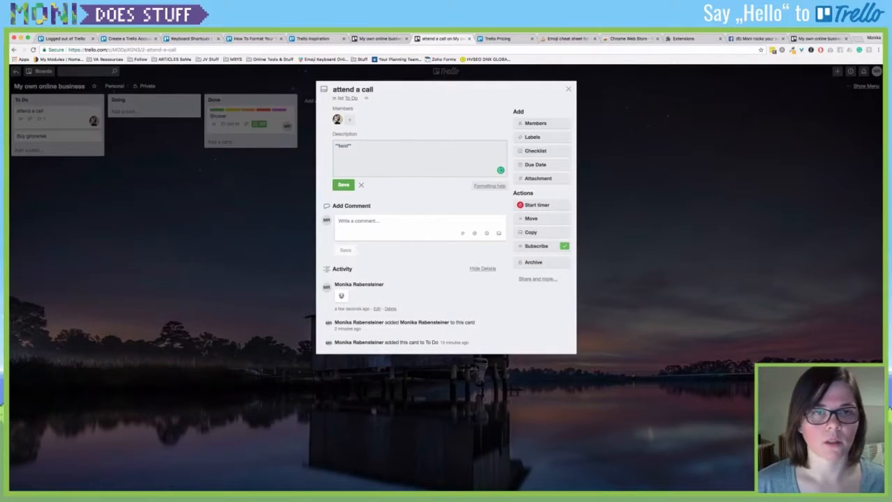
pyautogui.press('Return')
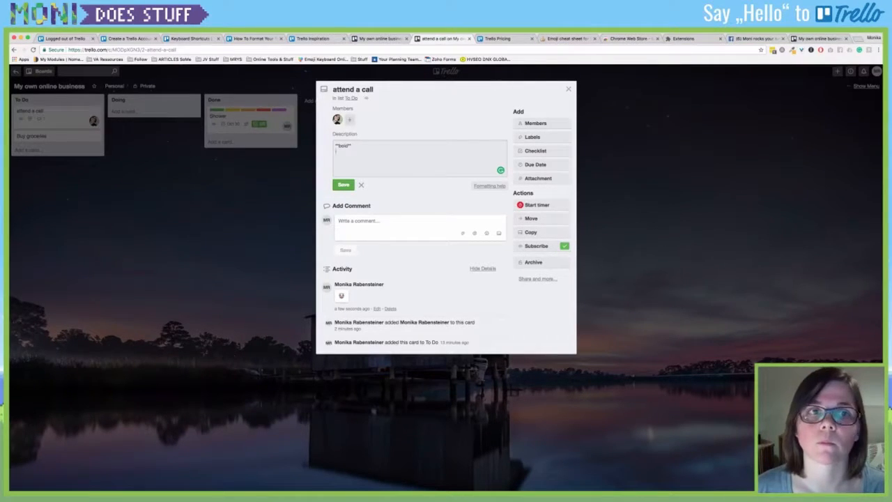
pyautogui.click(255, 39)
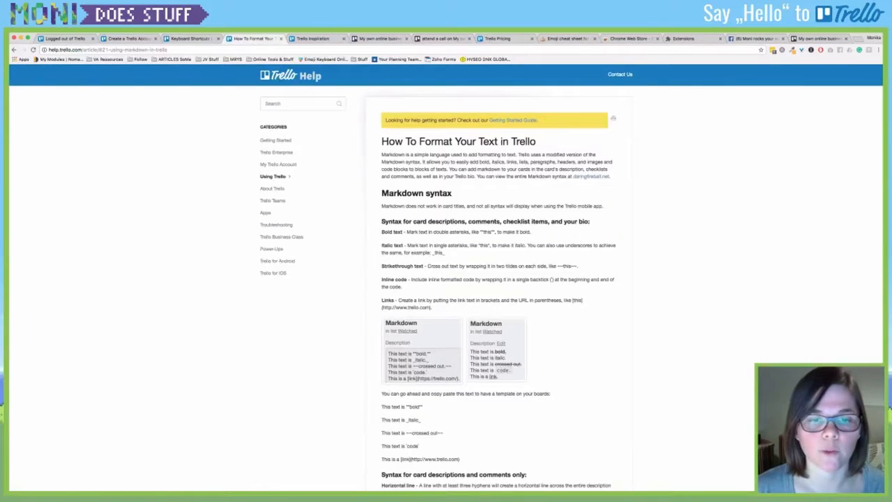
pyautogui.scroll(-1, 446, 279)
pyautogui.scroll(1, 446, 279)
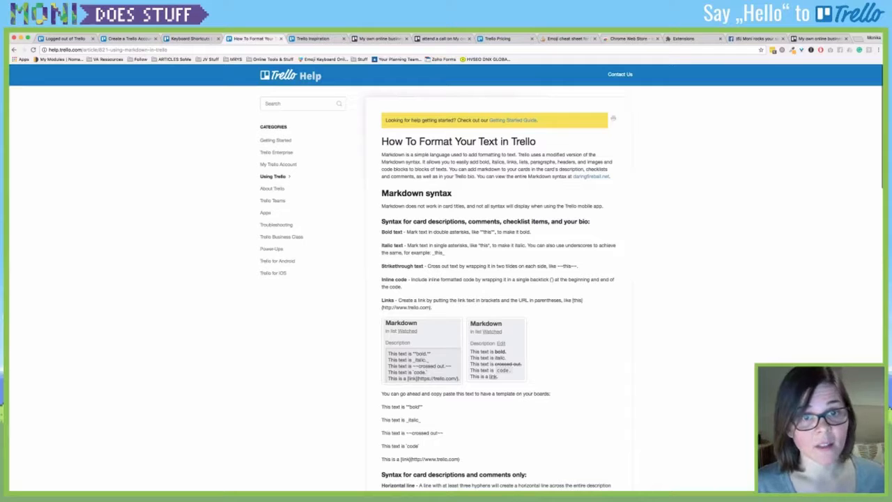
pyautogui.press('super+l')
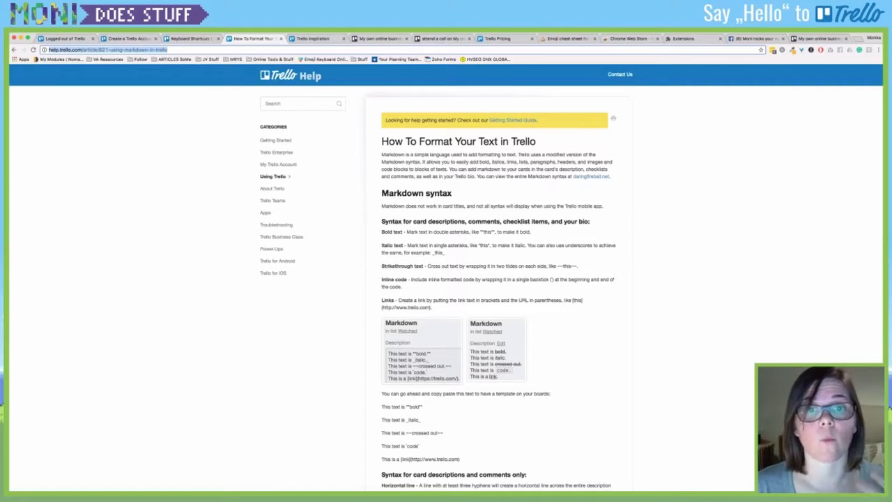
pyautogui.scroll(-3, 446, 279)
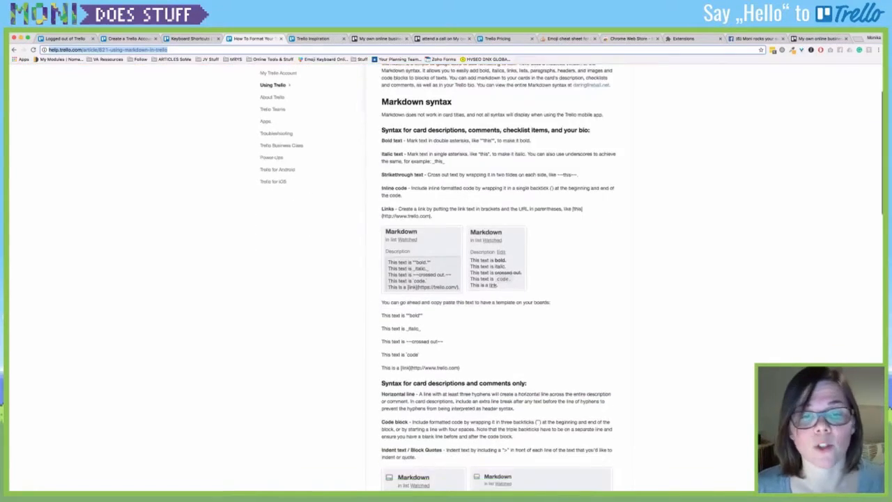
pyautogui.moveTo(382, 328); pyautogui.dragTo(421, 328)
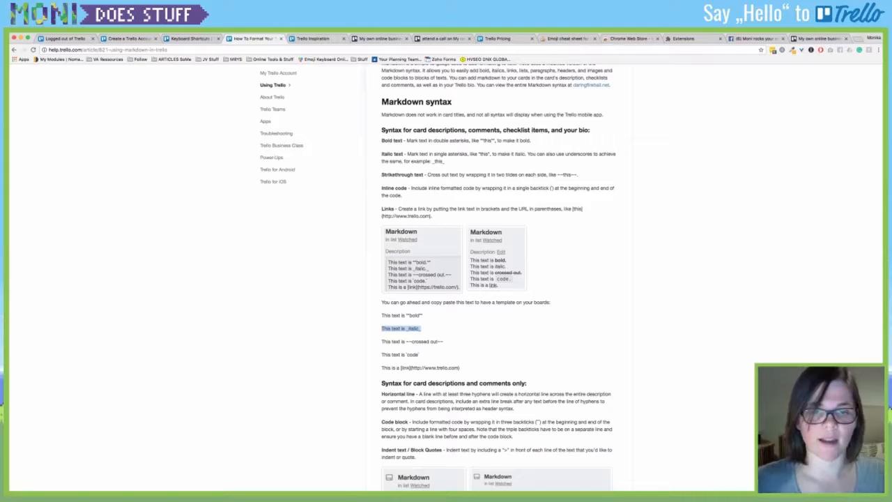
pyautogui.moveTo(382, 354); pyautogui.dragTo(418, 355)
pyautogui.scroll(3, 446, 279)
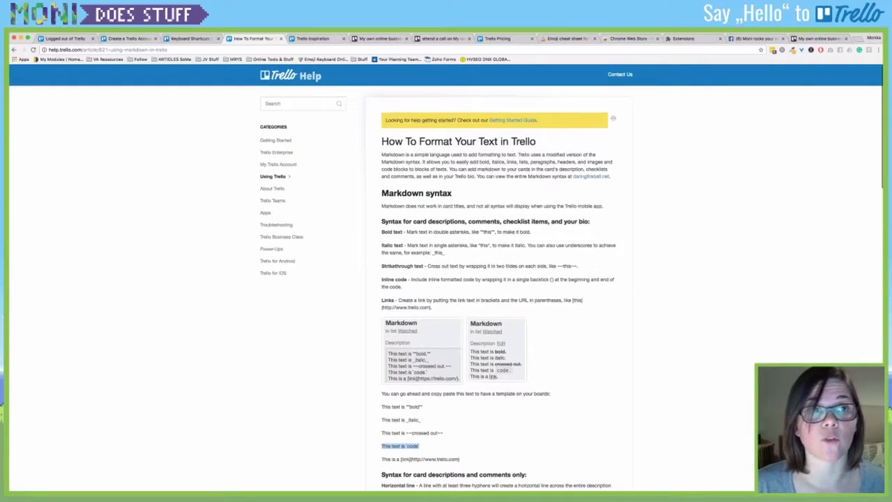
# Step: Return from the Keyboard Shortcuts page to the board and edit the 'attend a call' description
pyautogui.click(192, 38)
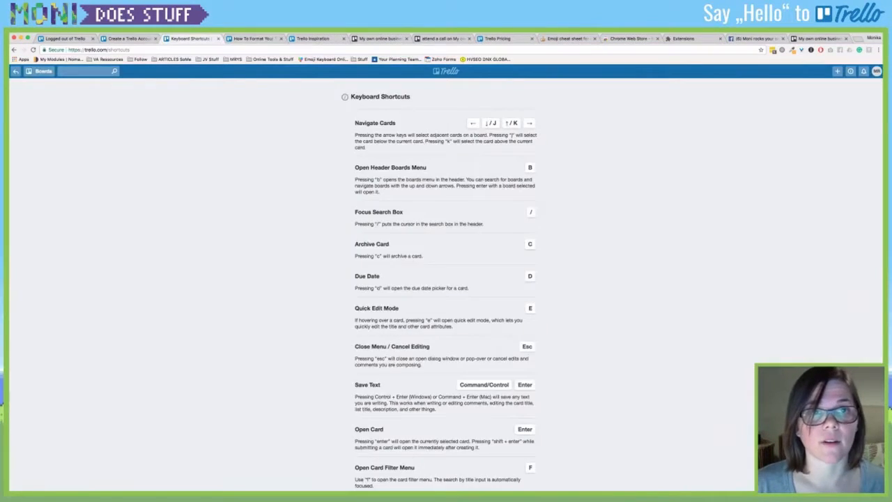
pyautogui.click(380, 38)
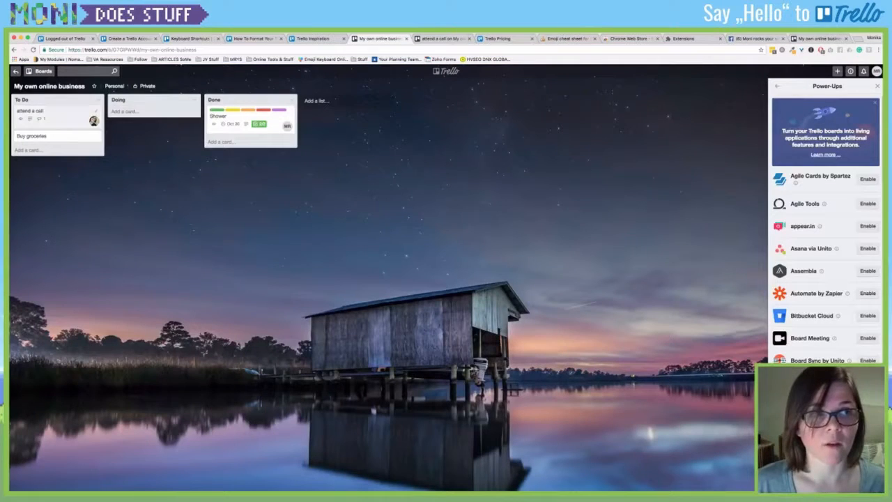
pyautogui.click(57, 115)
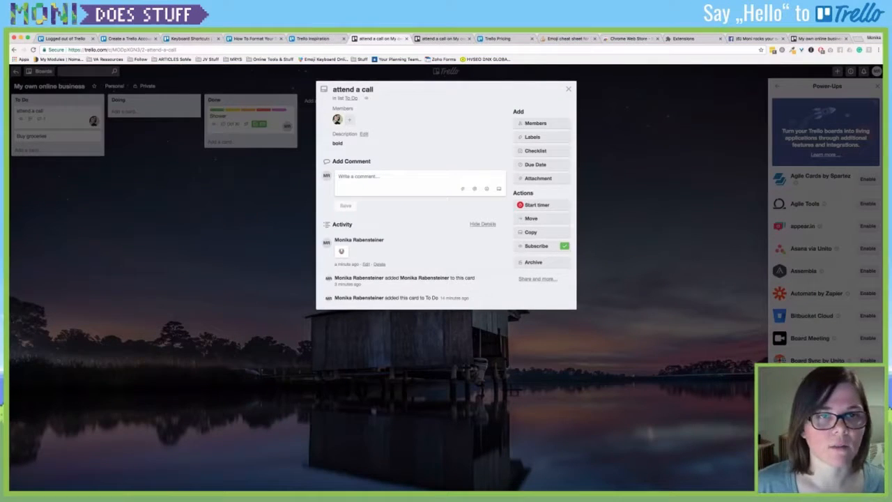
pyautogui.click(364, 134)
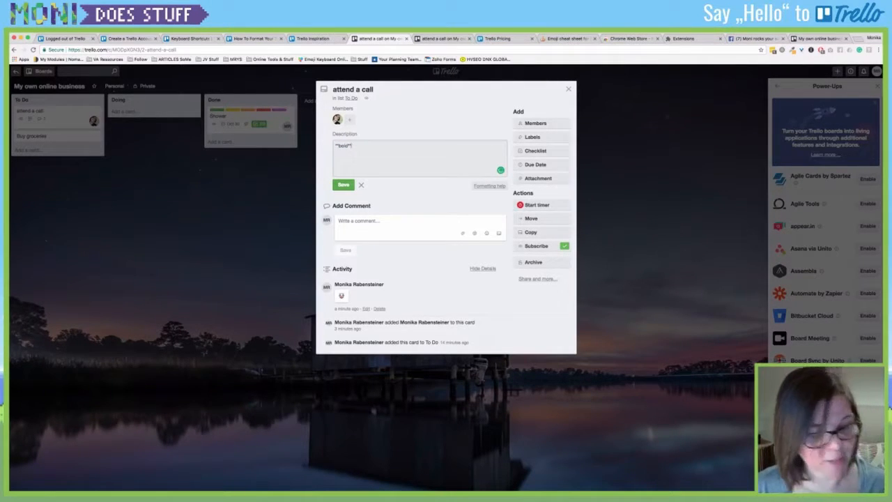
# Step: Save the '**bold**' description and close the 'attend a call' card
pyautogui.hotkey('ctrl', 'Return')
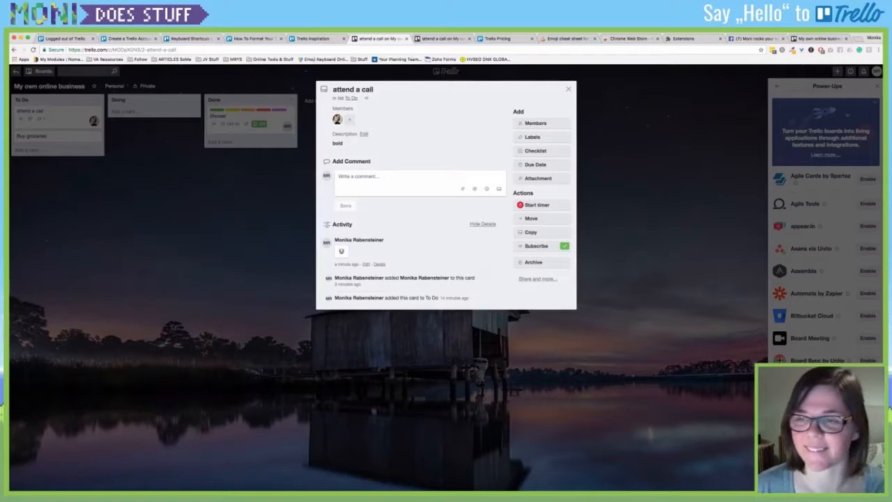
pyautogui.press('Escape')
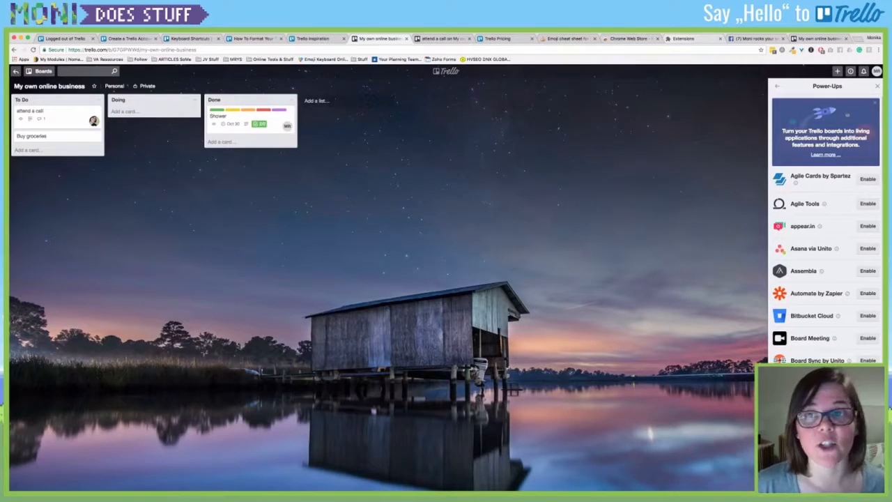
# Step: Enable the Card Color Titles for Trello extension after browsing the Web Store, then return to the board
pyautogui.click(684, 39)
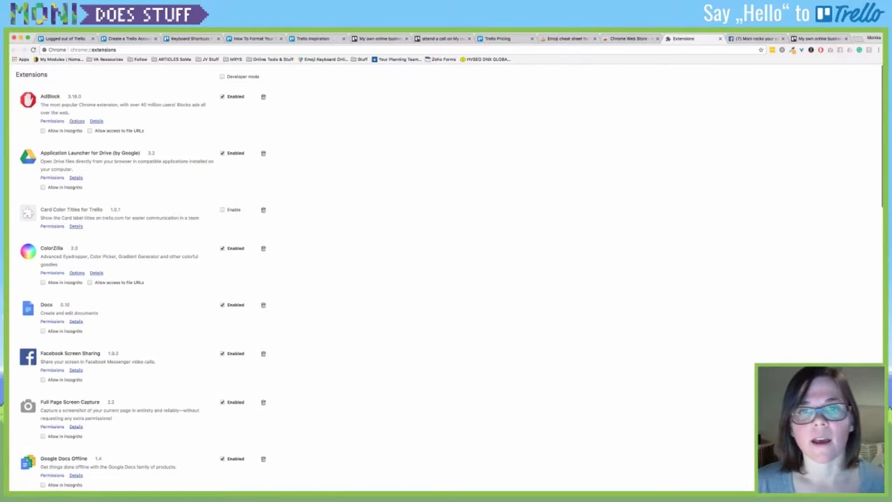
pyautogui.hotkey('ctrl', 'shift', 'Tab')
pyautogui.press('Return')
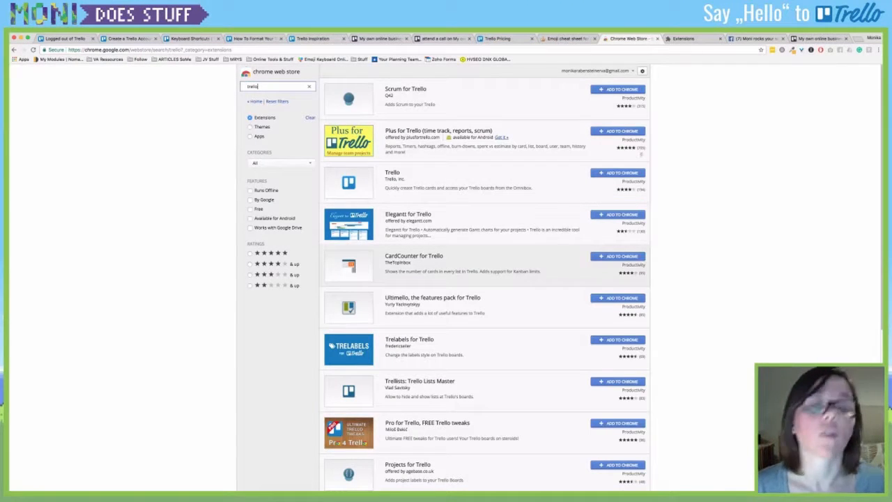
pyautogui.scroll(-3, 485, 279)
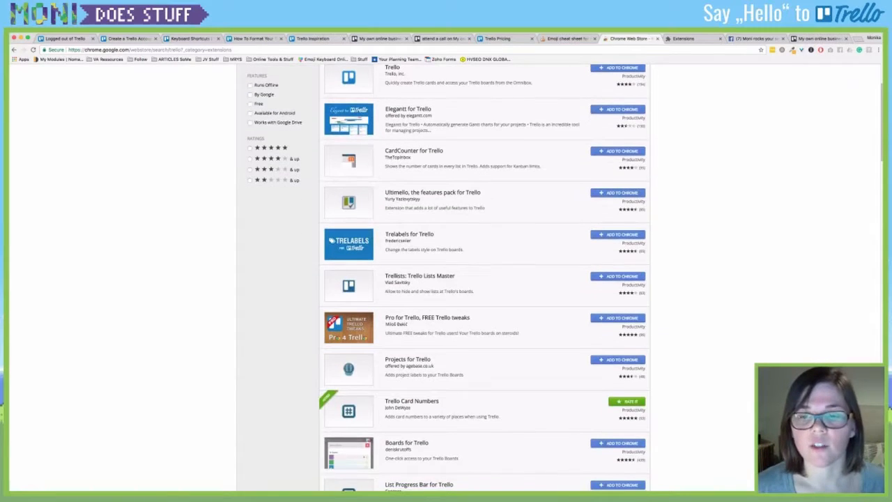
pyautogui.scroll(-2, 485, 279)
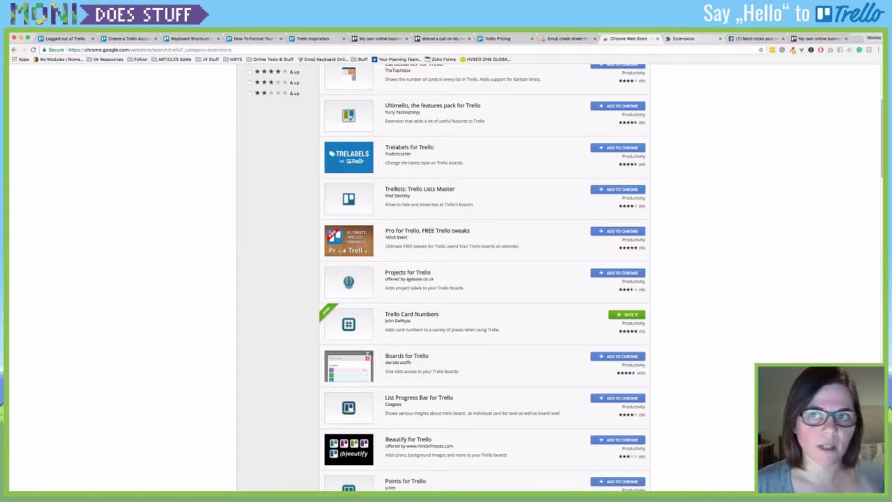
pyautogui.hotkey('ctrl', 'Tab')
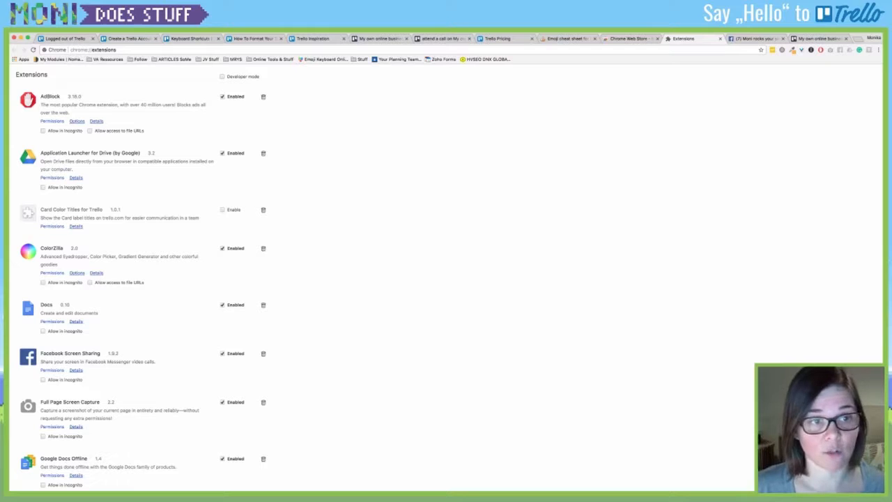
pyautogui.click(222, 210)
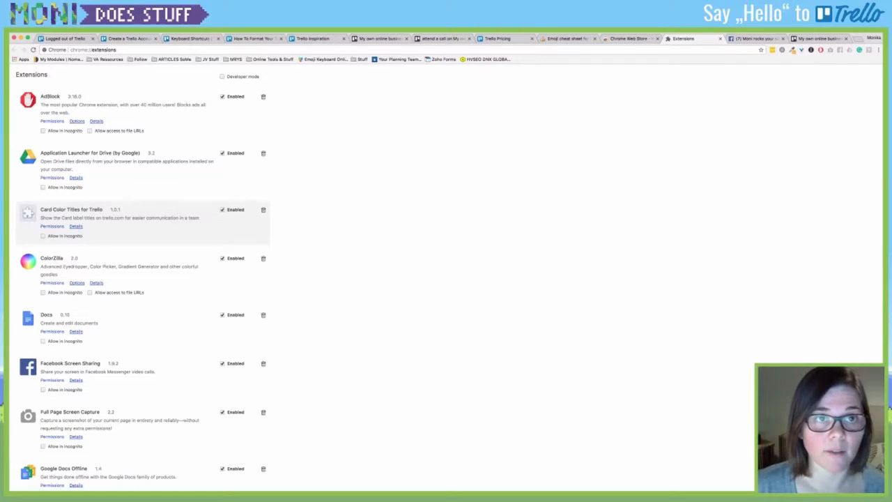
pyautogui.press('super+5')
pyautogui.hotkey('ctrl', 'Tab')
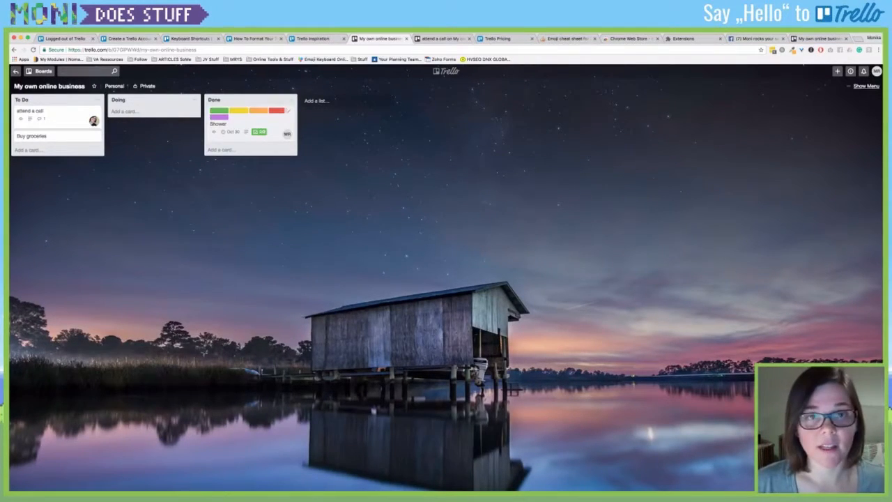
# Step: Name the Shower card's red label 'Important'
pyautogui.click(249, 124)
pyautogui.click(541, 138)
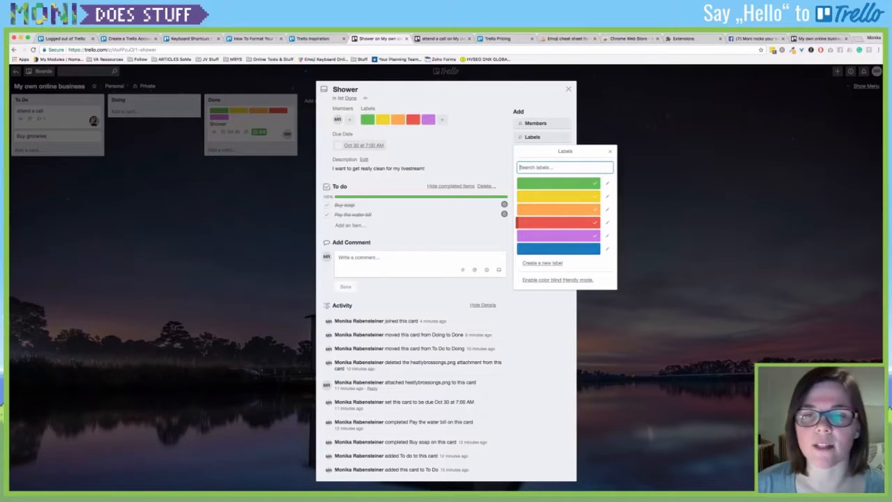
pyautogui.click(607, 223)
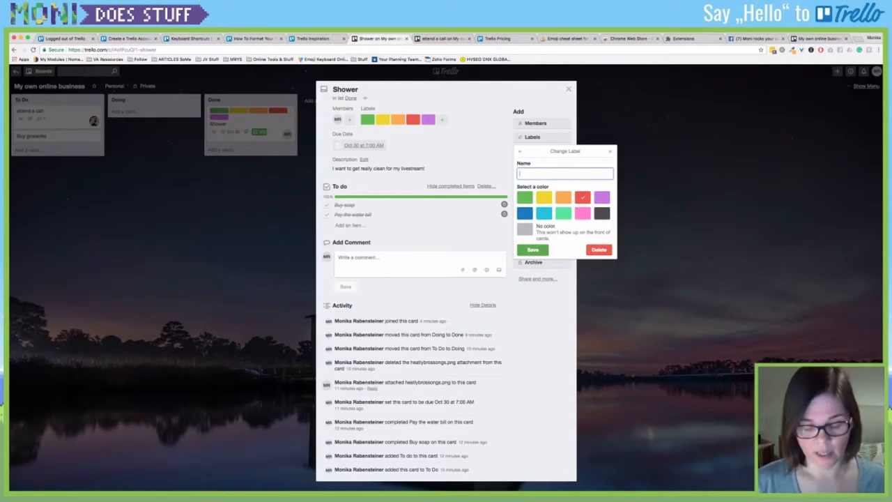
pyautogui.write('Impo')
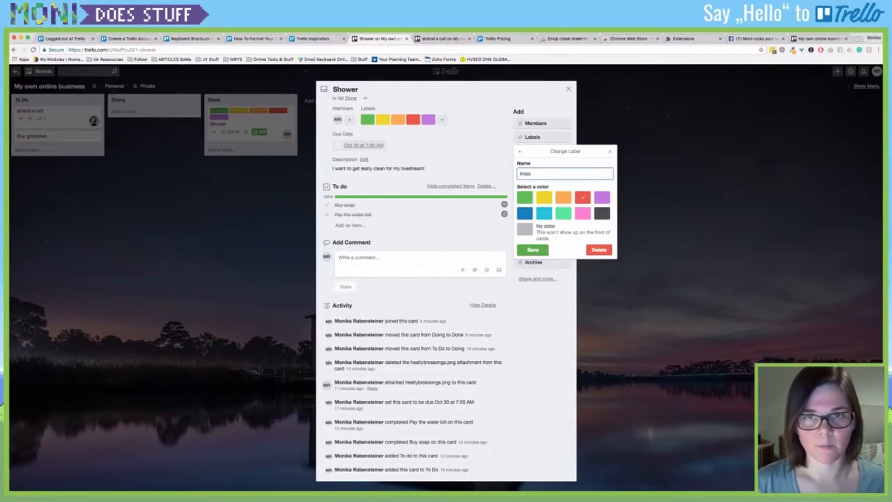
pyautogui.write('rtant')
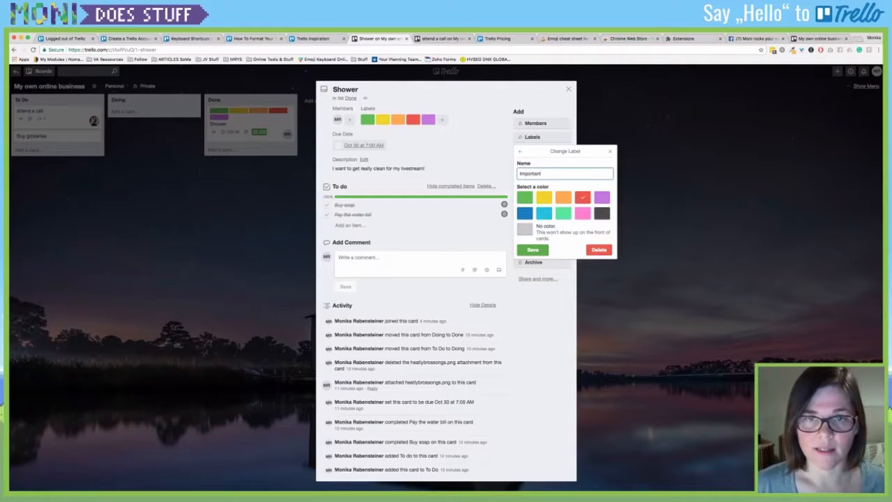
pyautogui.press('Return')
pyautogui.press('Escape')
pyautogui.press('Escape')
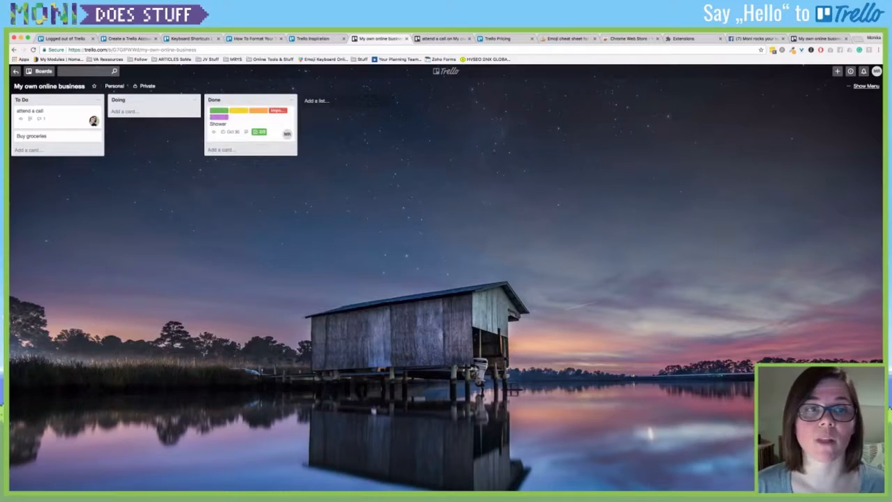
pyautogui.press('Return')
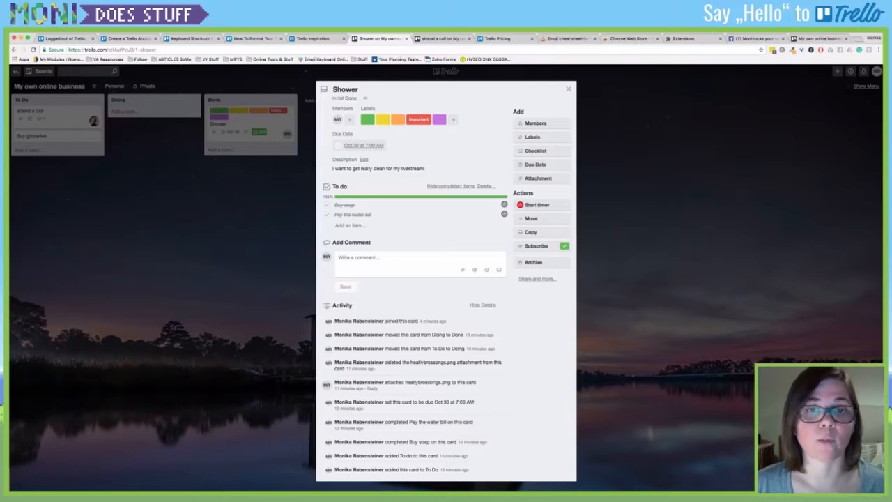
pyautogui.press('Escape')
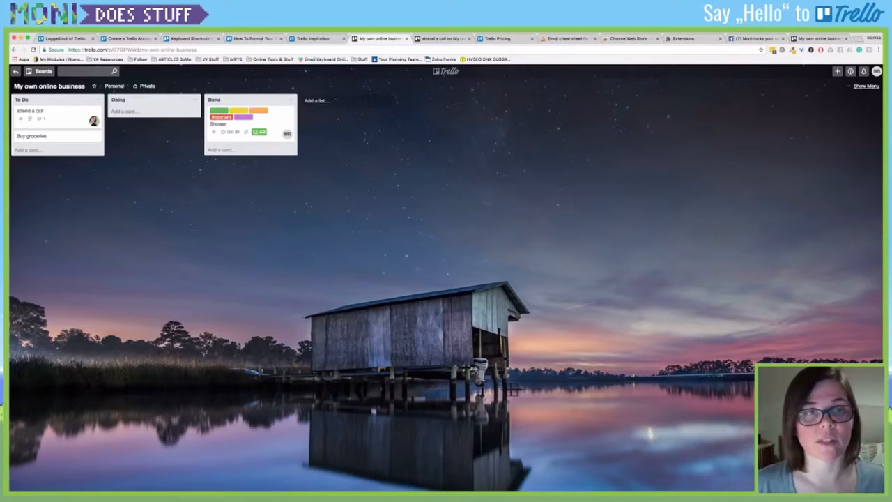
pyautogui.press(';')
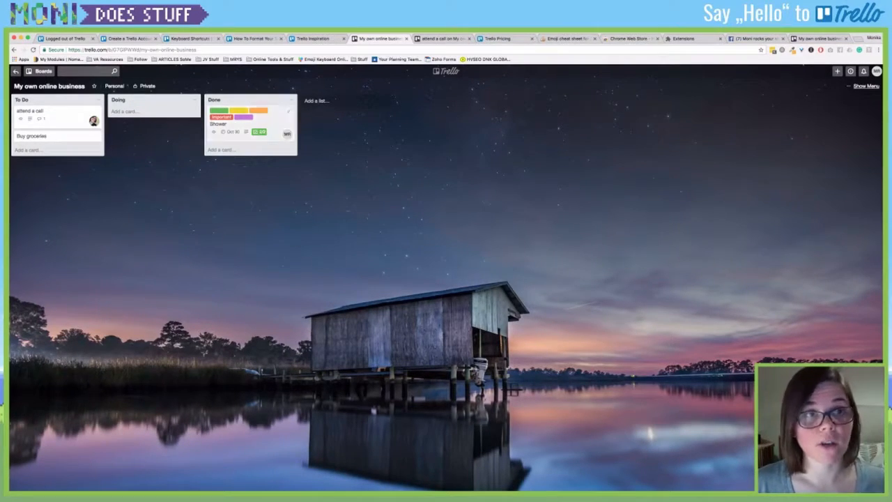
pyautogui.press(';')
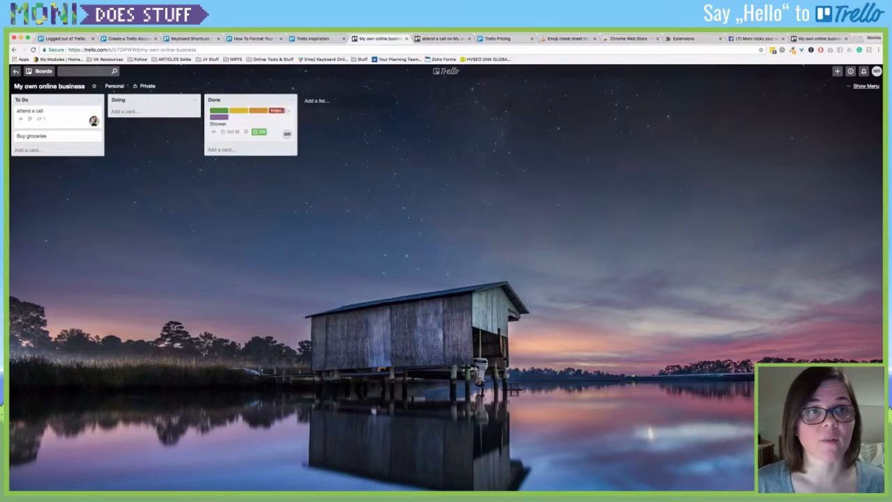
pyautogui.press('Return')
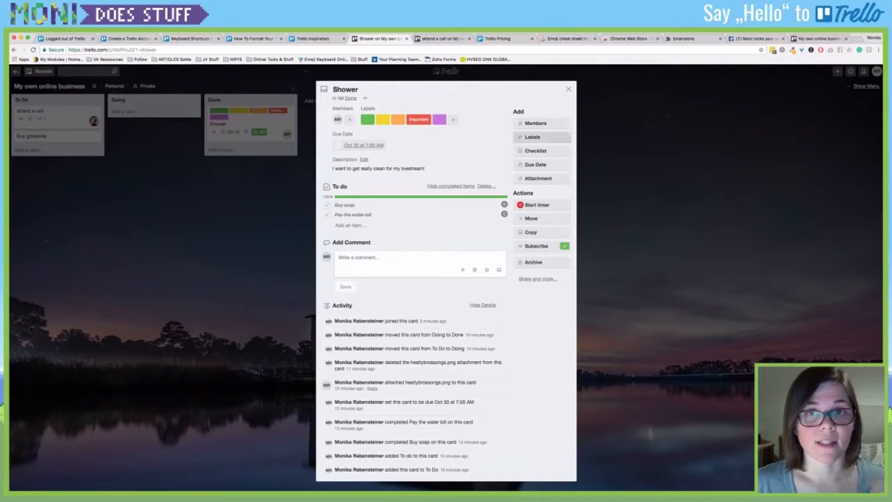
pyautogui.press('l')
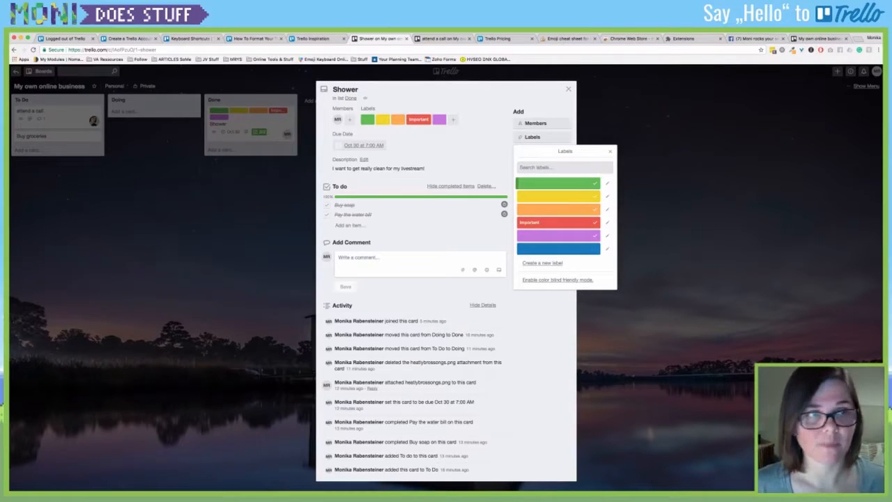
pyautogui.press('Escape')
pyautogui.press('Escape')
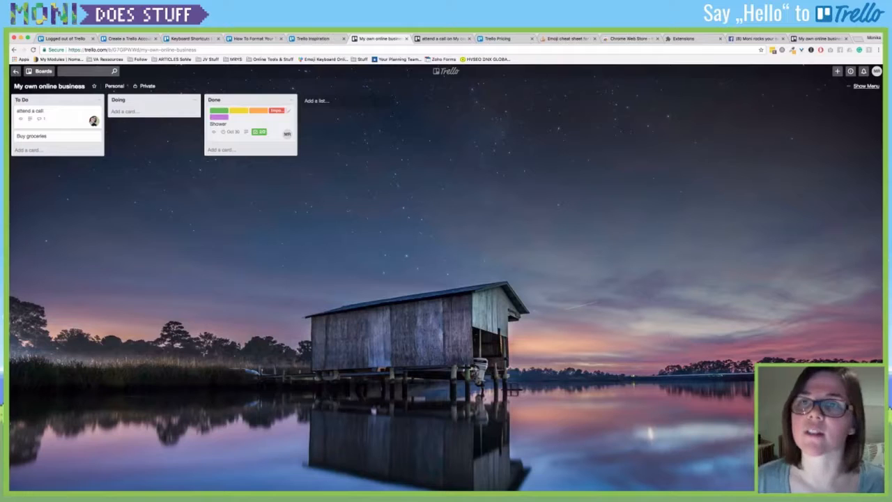
# Step: Enable List Highlighter for Trello on the Extensions page and return to the board
pyautogui.click(683, 38)
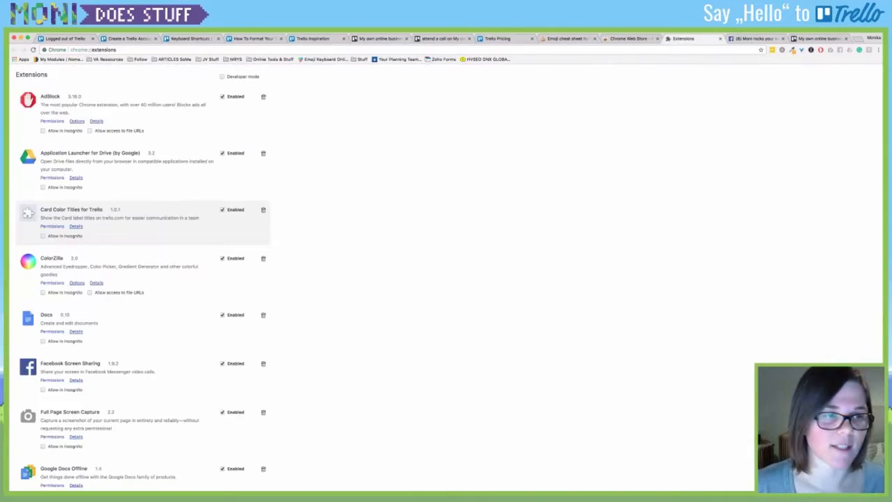
pyautogui.scroll(-8, 446, 286)
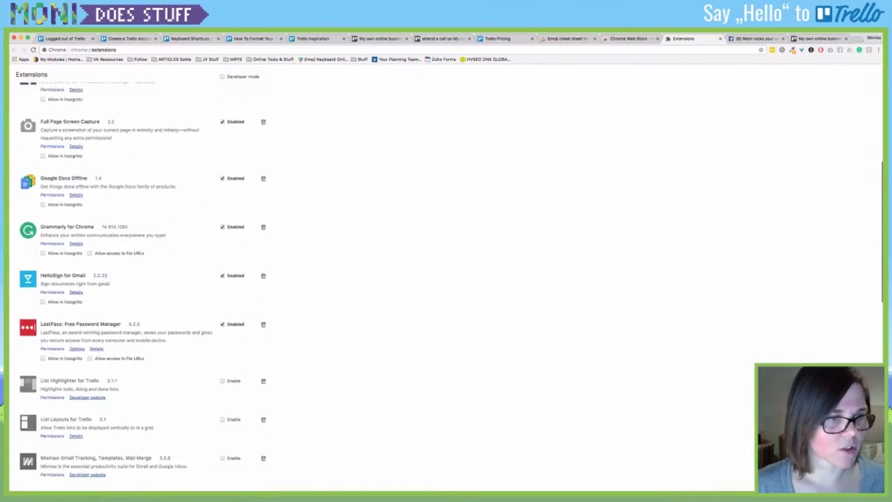
pyautogui.scroll(-3, 446, 286)
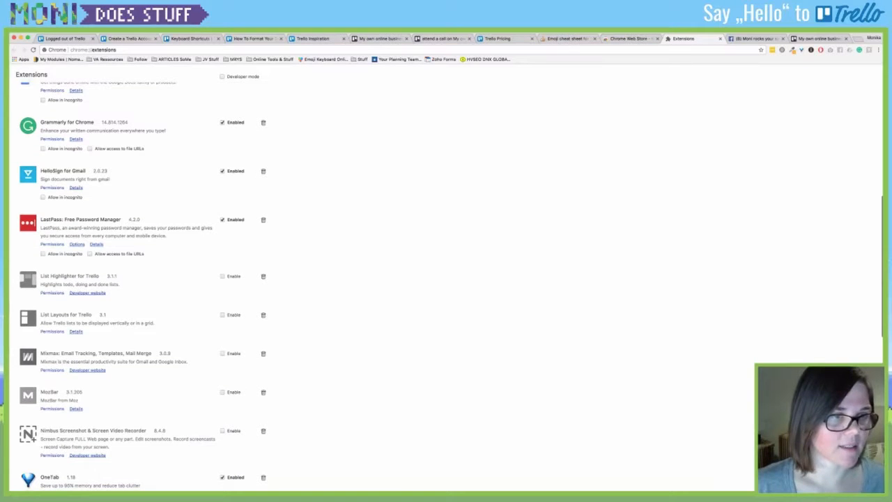
pyautogui.scroll(-1, 446, 286)
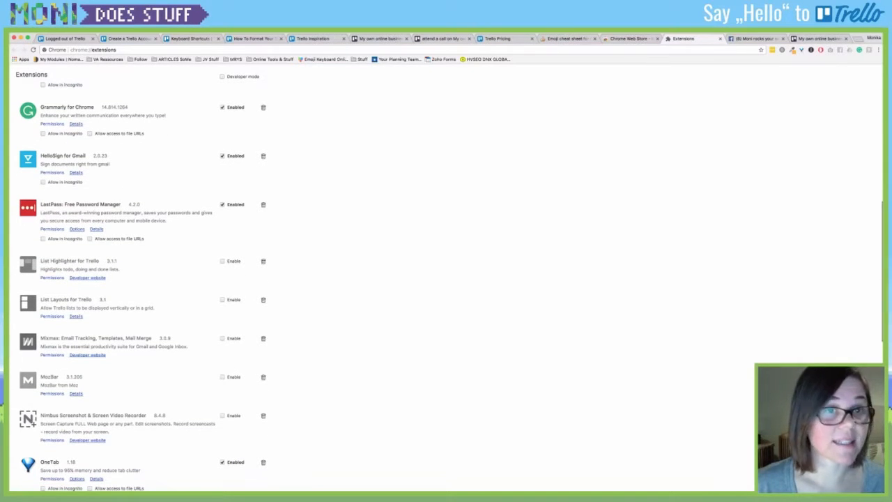
pyautogui.click(222, 261)
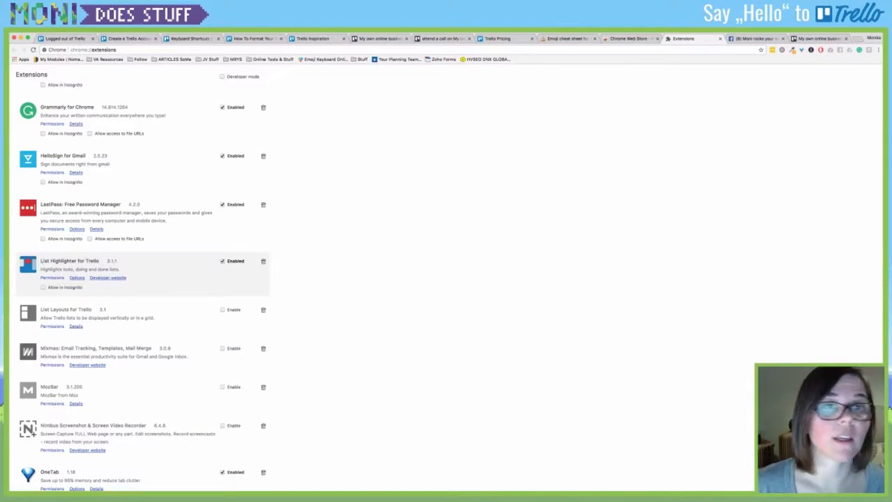
pyautogui.click(380, 39)
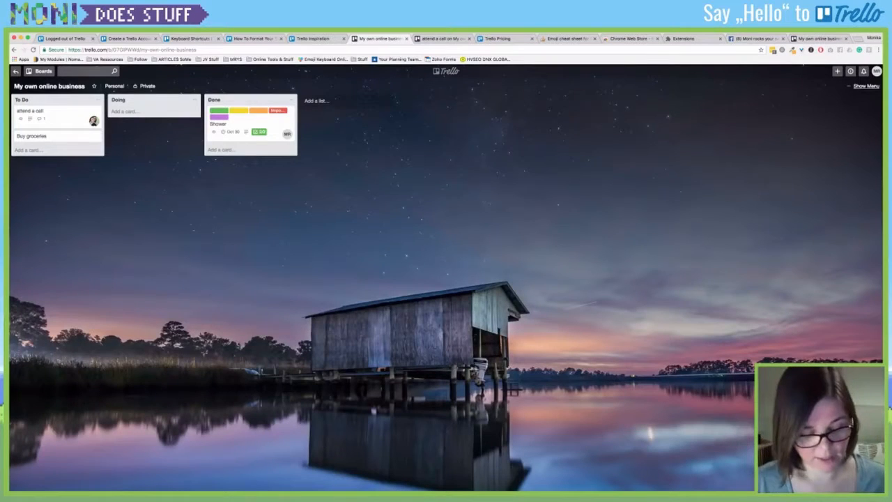
# Step: Reload the board and append a #HIGH tag to the To Do list title
pyautogui.press('super+r')
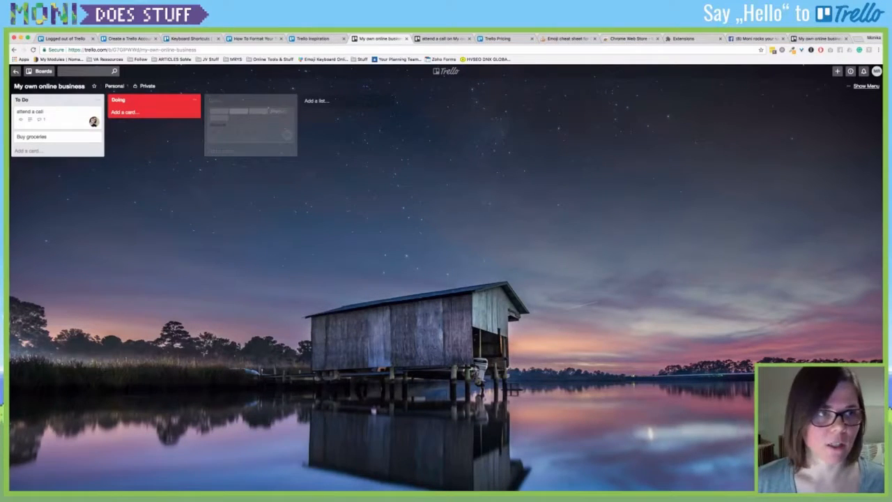
pyautogui.click(51, 99)
pyautogui.click(50, 100)
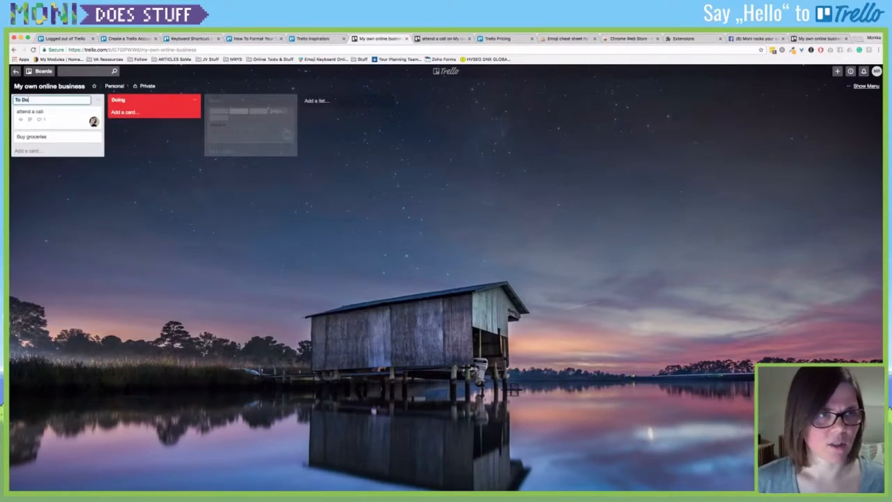
pyautogui.write('#')
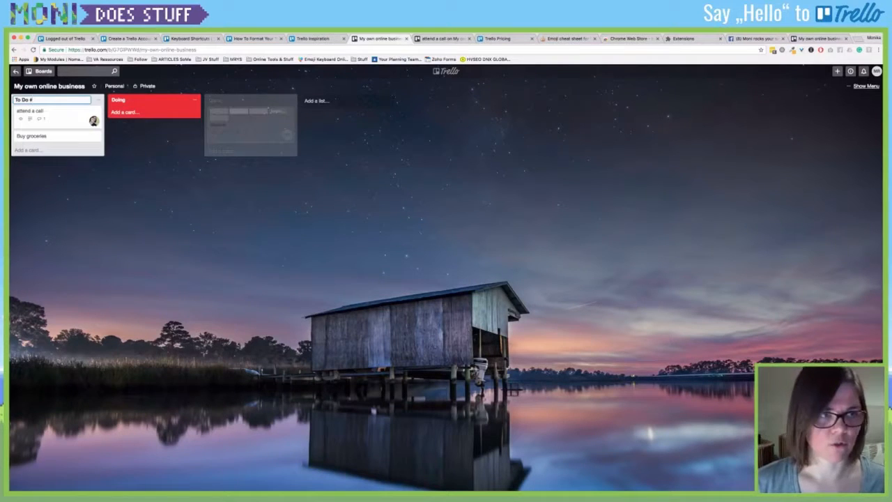
pyautogui.write('red')
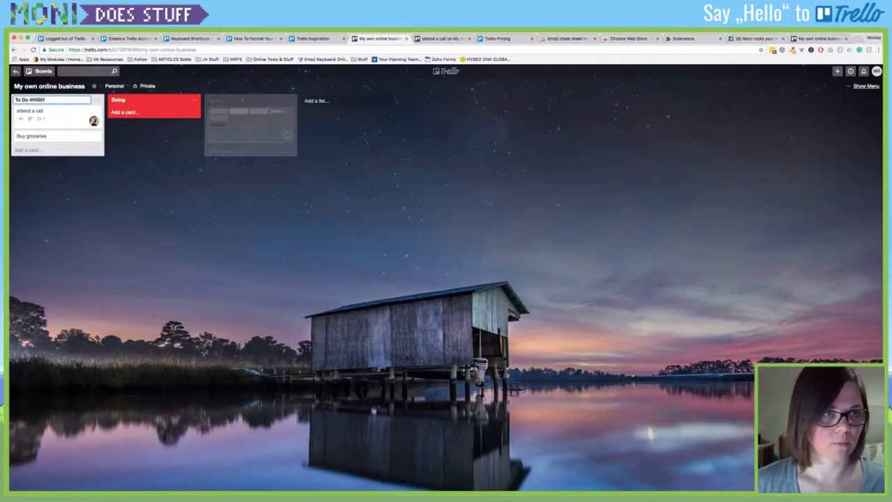
pyautogui.press('Return')
# Step: Replace the #HIGH tag in the To Do title with #LOW
pyautogui.click(46, 100)
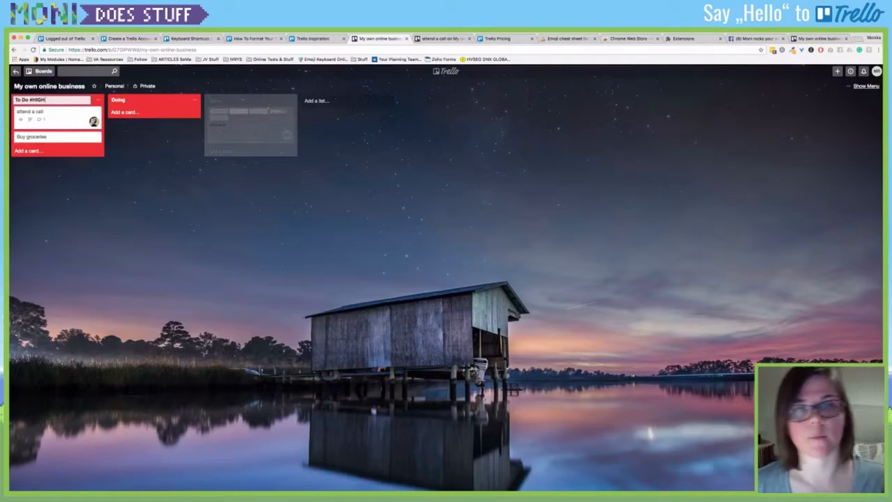
pyautogui.press('BackSpace')
pyautogui.press('BackSpace')
pyautogui.press('BackSpace')
pyautogui.press('BackSpace')
pyautogui.press('BackSpace')
pyautogui.press('BackSpace')
pyautogui.press('Return')
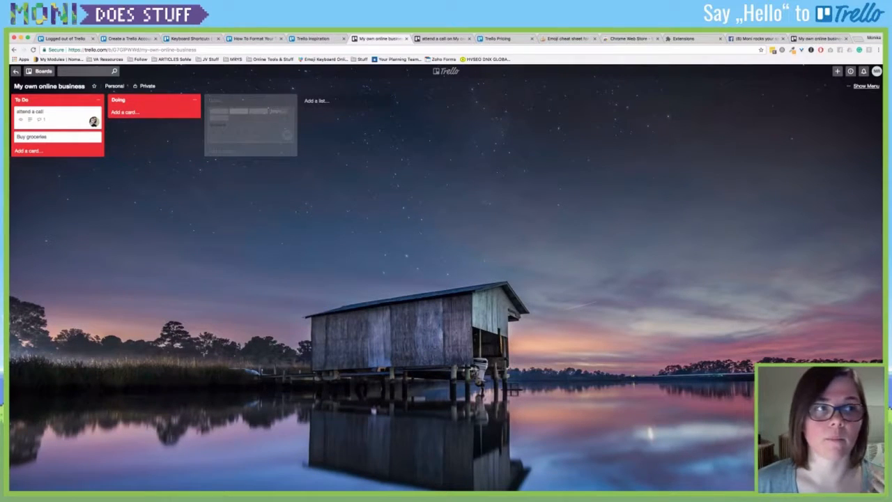
pyautogui.click(46, 100)
pyautogui.moveTo(46, 100); pyautogui.dragTo(30, 99)
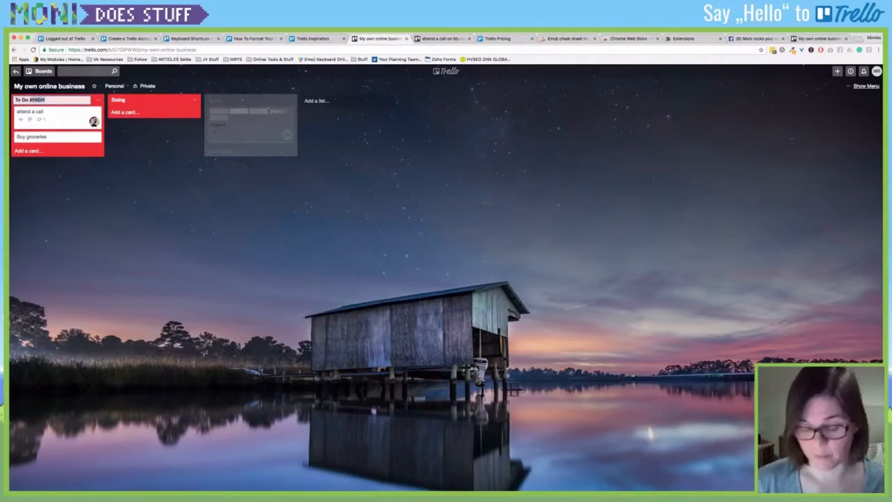
pyautogui.write('#LOW')
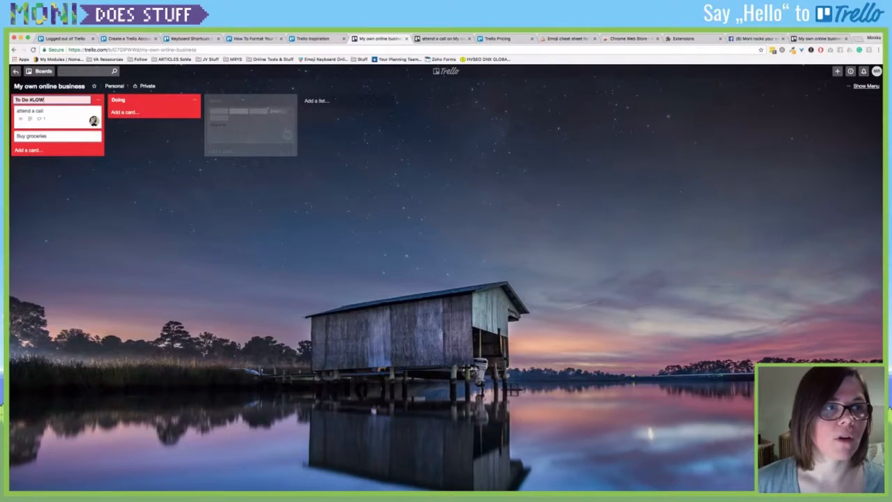
pyautogui.press('Return')
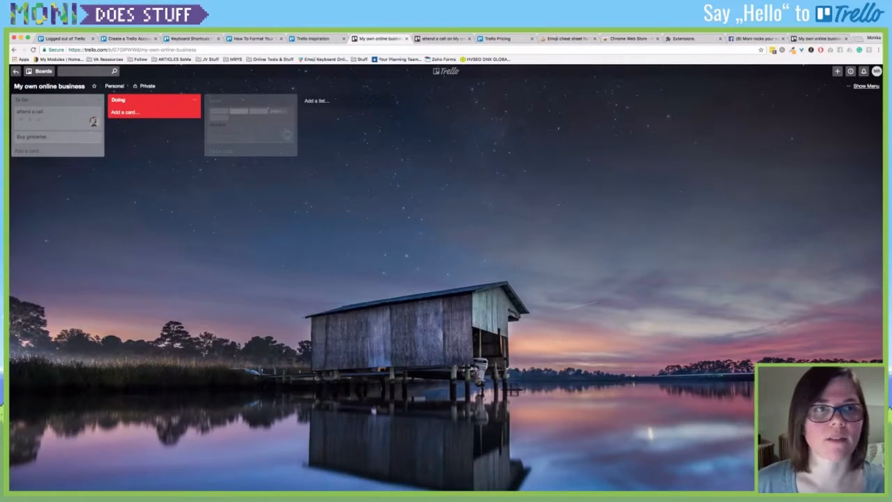
# Step: Go to the Keyboard Shortcuts page and find the number keys 1–0 for label colours
pyautogui.click(255, 39)
pyautogui.click(191, 39)
pyautogui.click(129, 39)
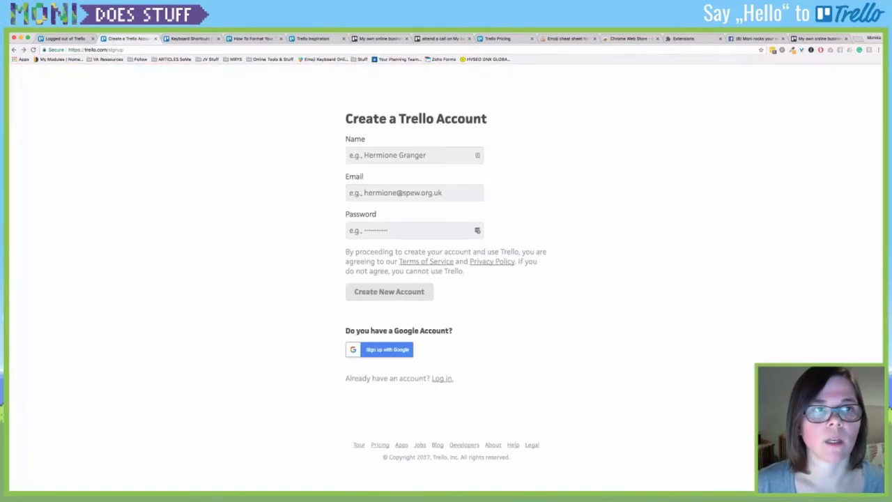
pyautogui.click(191, 39)
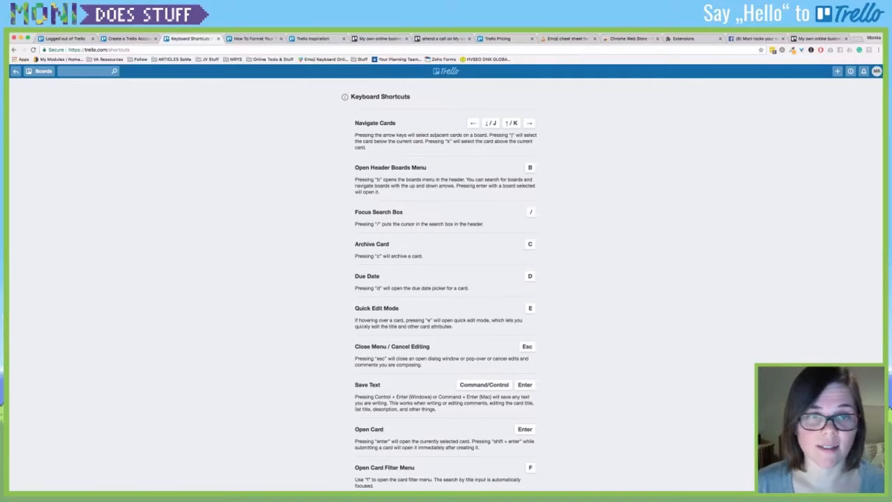
pyautogui.scroll(-10, 446, 285)
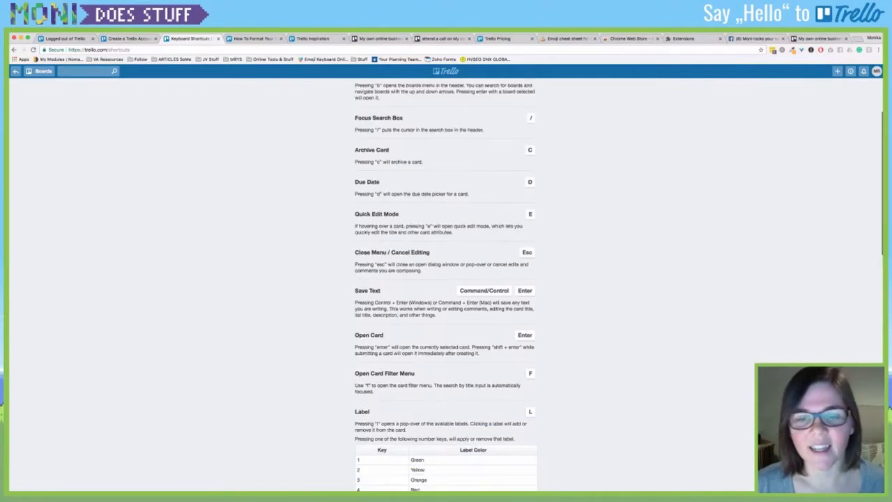
pyautogui.scroll(-10, 446, 286)
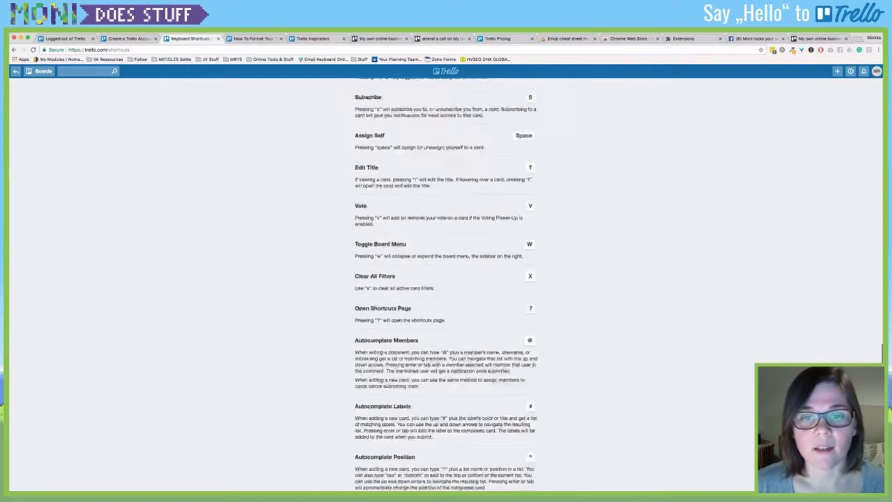
pyautogui.scroll(20, 446, 286)
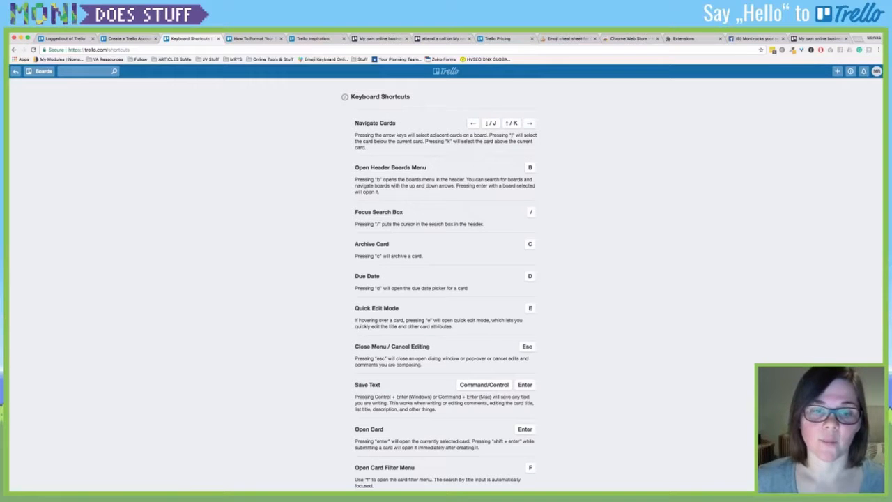
pyautogui.scroll(-8, 446, 286)
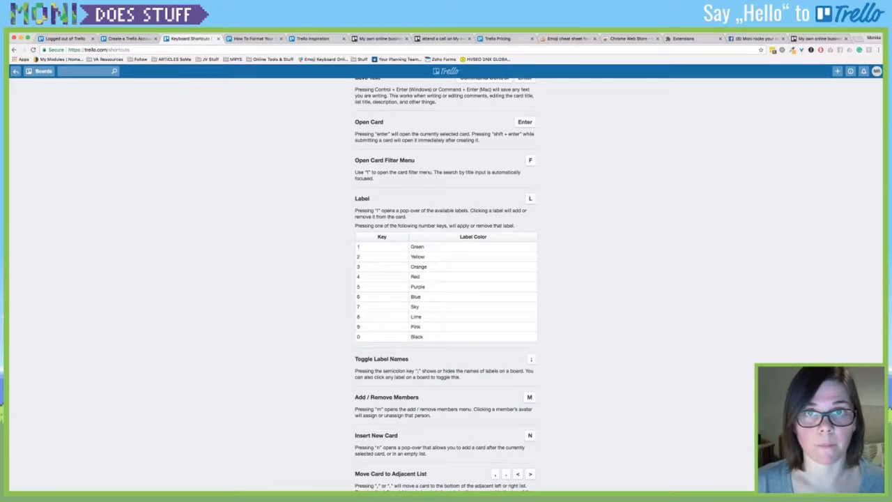
# Step: On the 'attend a call' card, close the description editor and the card without saving
pyautogui.click(441, 39)
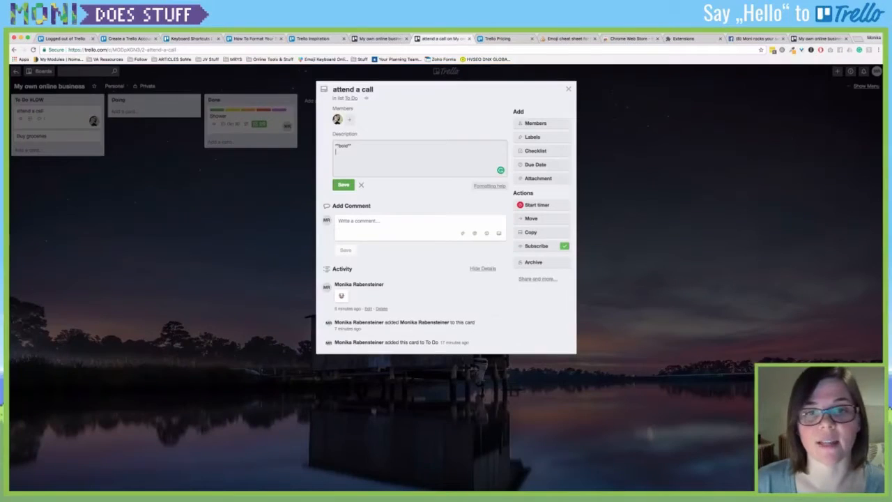
pyautogui.press('Escape')
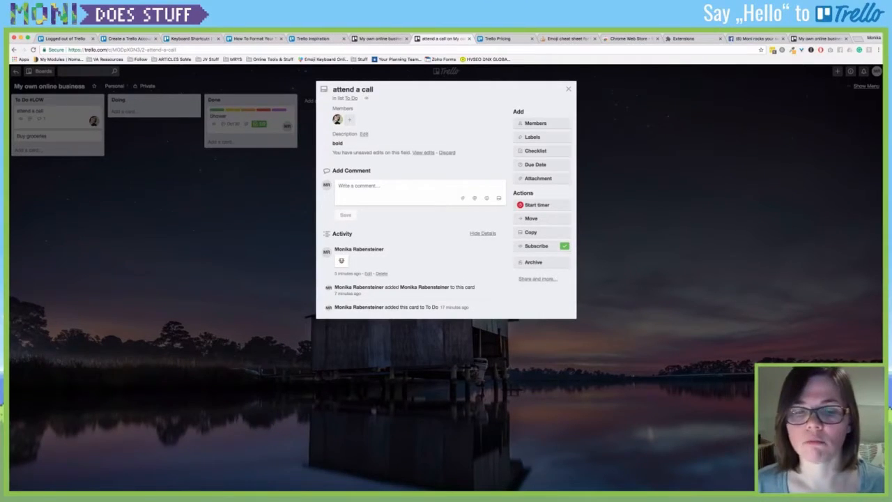
pyautogui.press('Escape')
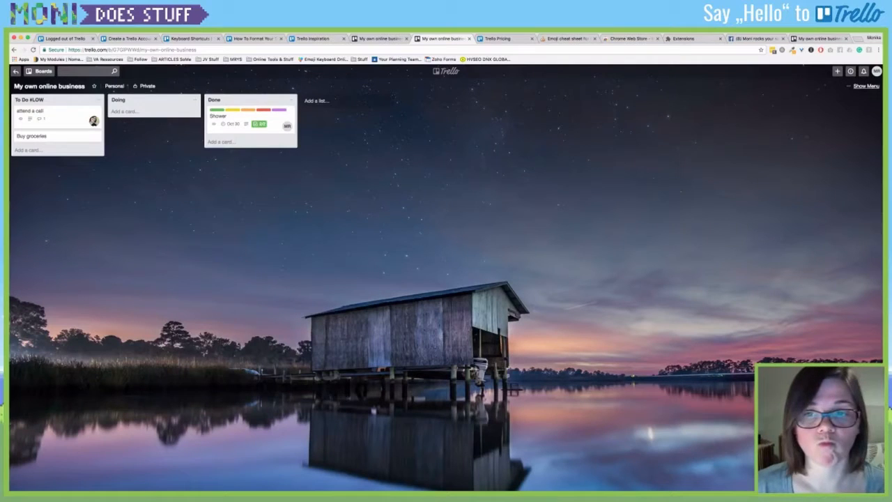